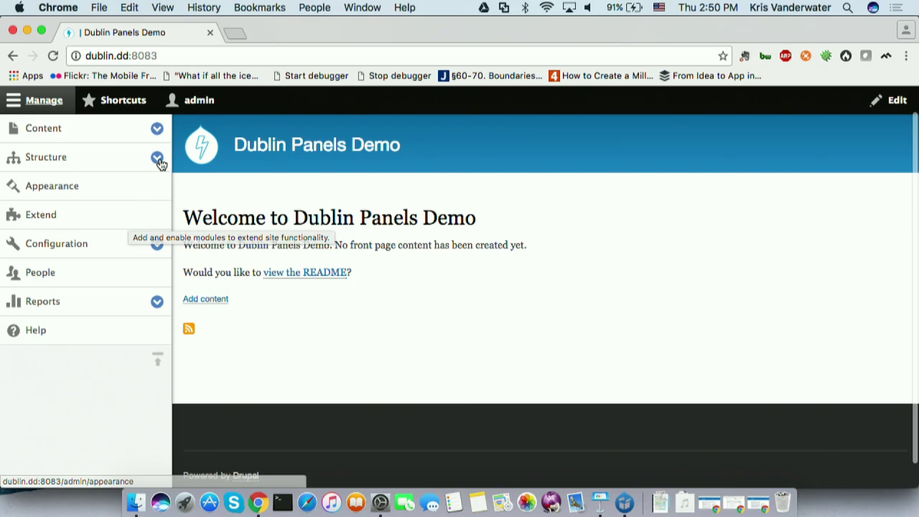
# Open the site's list of managed pages and delete the existing Test page.
pyautogui.click(39, 354)
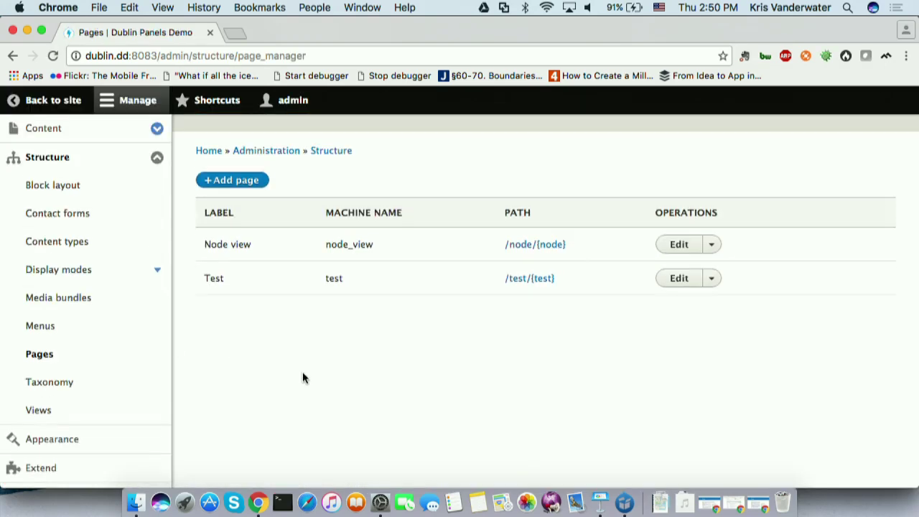
pyautogui.click(712, 279)
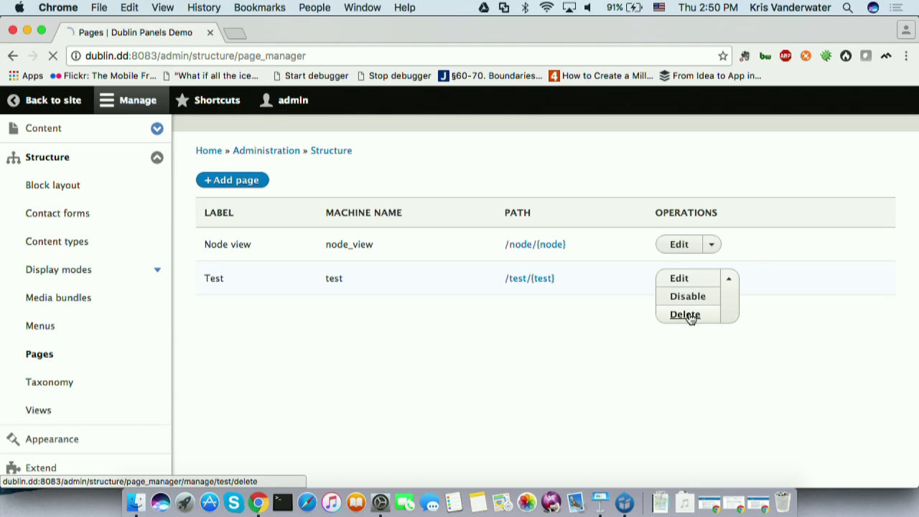
pyautogui.click(689, 314)
pyautogui.click(229, 194)
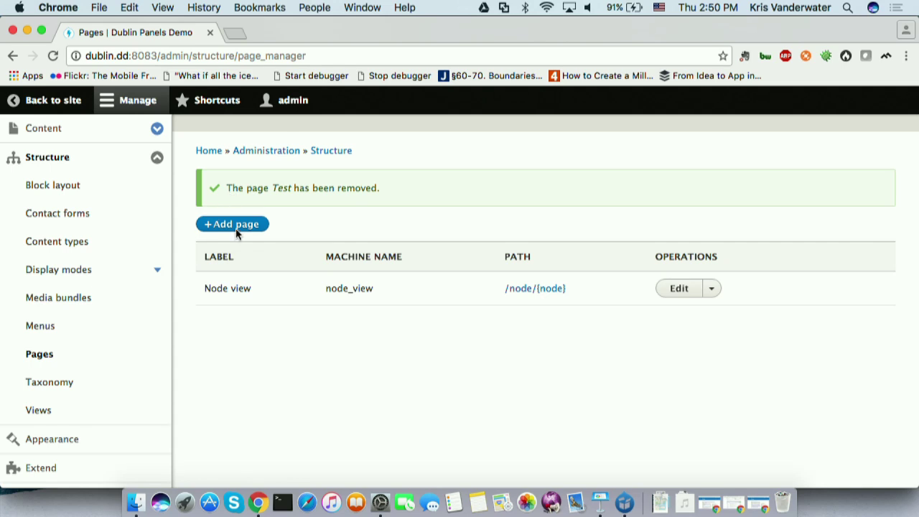
# Add a new page with the administrative title "Test" and the path test/{test}.
pyautogui.click(244, 225)
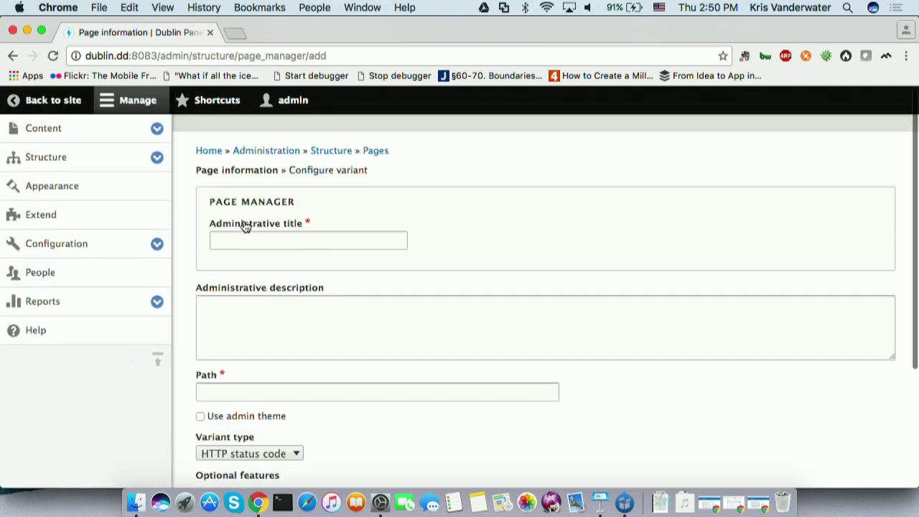
pyautogui.click(282, 240)
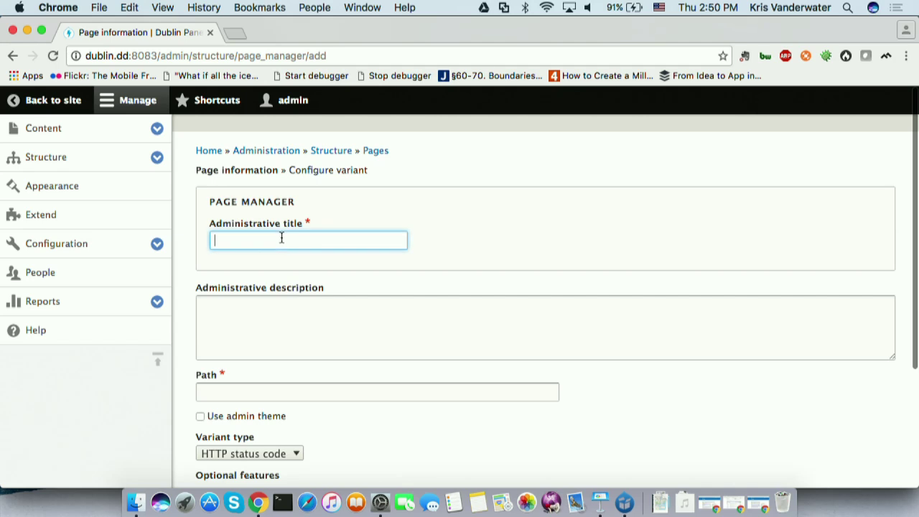
pyautogui.write('Test')
pyautogui.press('Tab')
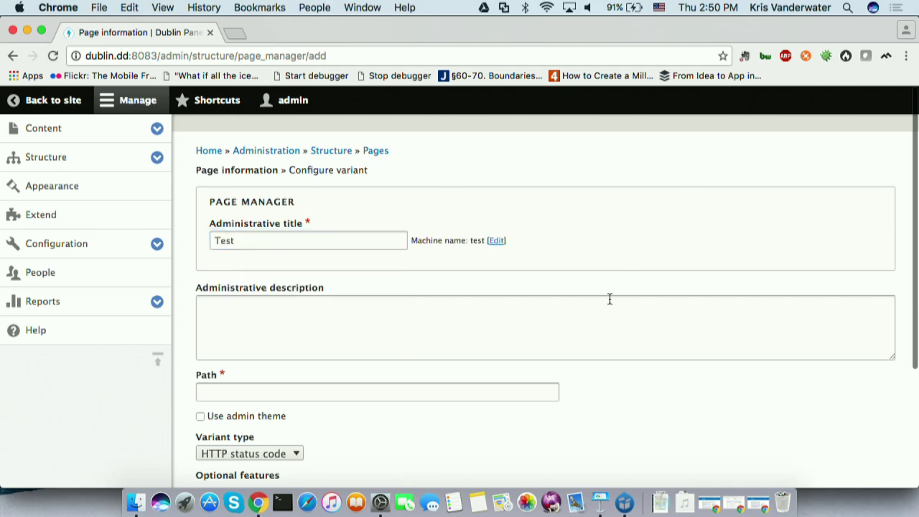
pyautogui.press('Tab')
pyautogui.press('Tab')
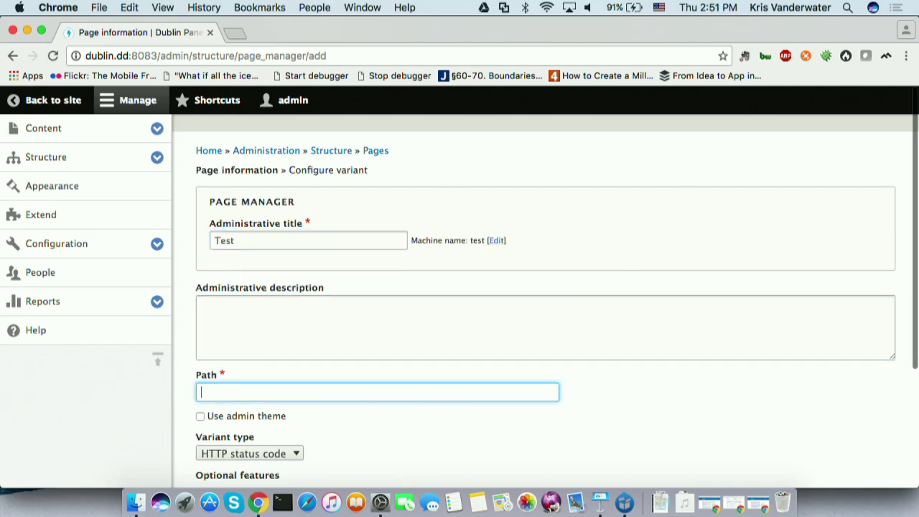
pyautogui.write('test')
pyautogui.write('/{}')
pyautogui.write('test')
# Set the new page's variant type to Panels.
pyautogui.scroll(-3, 541, 392)
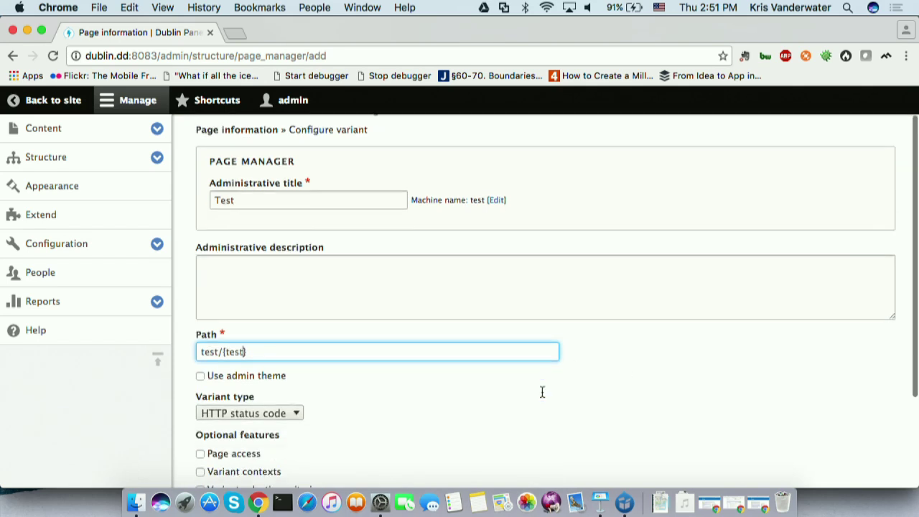
pyautogui.click(251, 330)
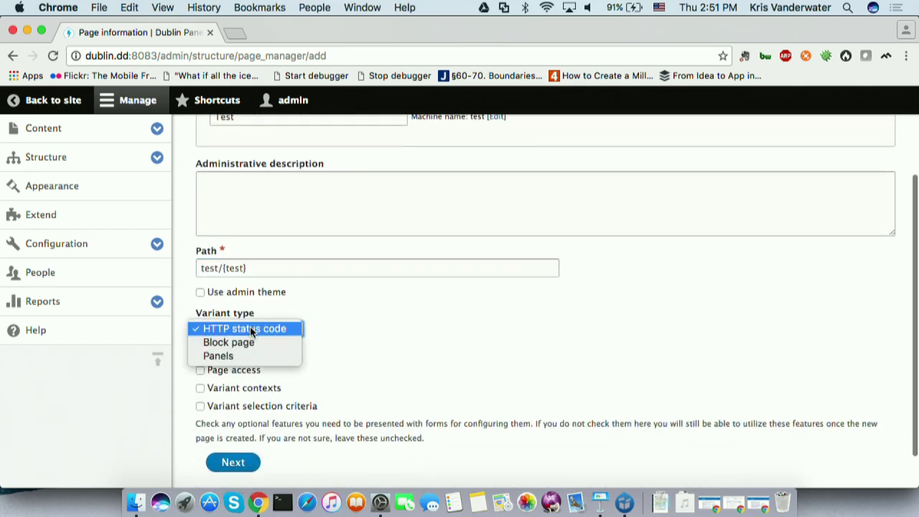
pyautogui.click(228, 356)
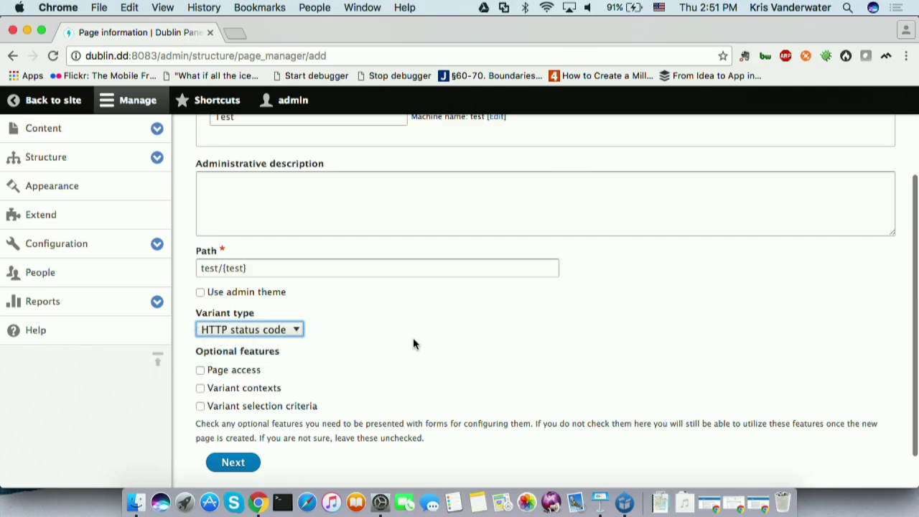
# Examine the {test} placeholder in the page's path.
pyautogui.click(303, 268)
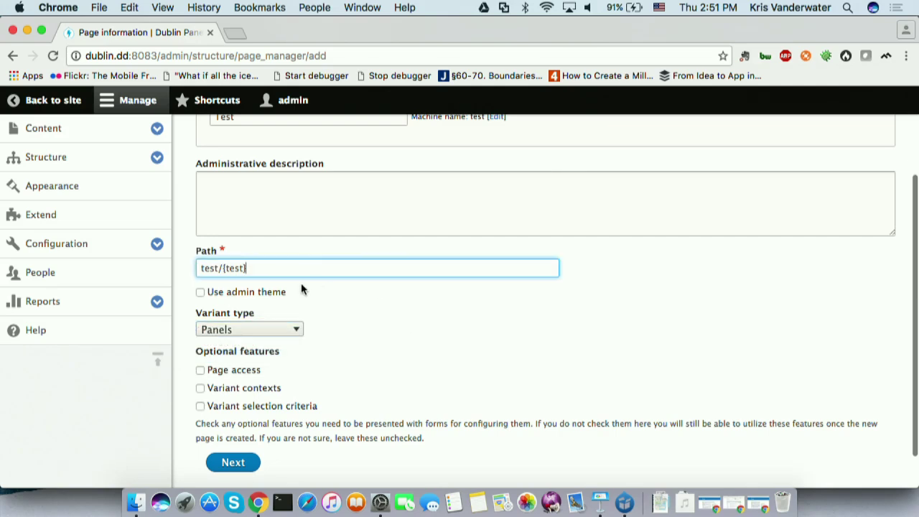
pyautogui.press('super+a')
pyautogui.hotkey('shift', 'Right')
pyautogui.hotkey('shift', 'Right')
pyautogui.hotkey('shift', 'Right')
pyautogui.hotkey('shift', 'Right')
pyautogui.hotkey('shift', 'Right')
pyautogui.scroll(-2, 379, 328)
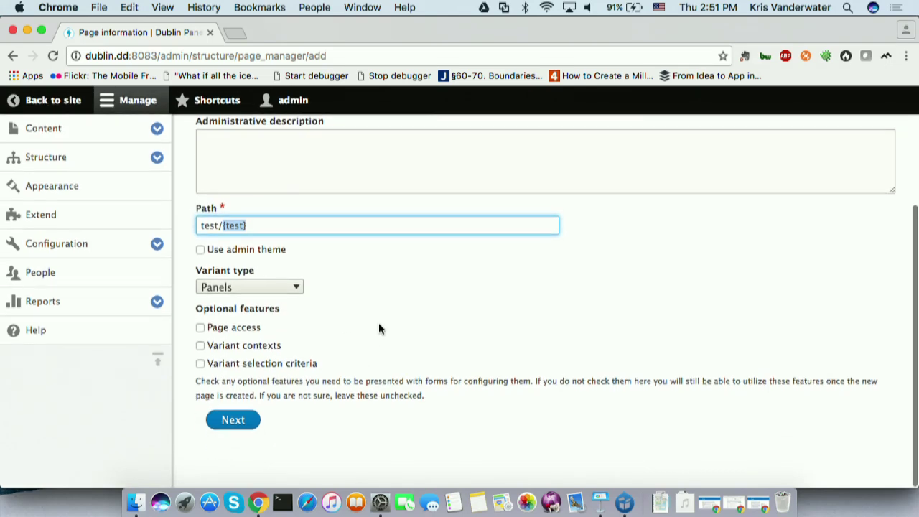
pyautogui.click(374, 302)
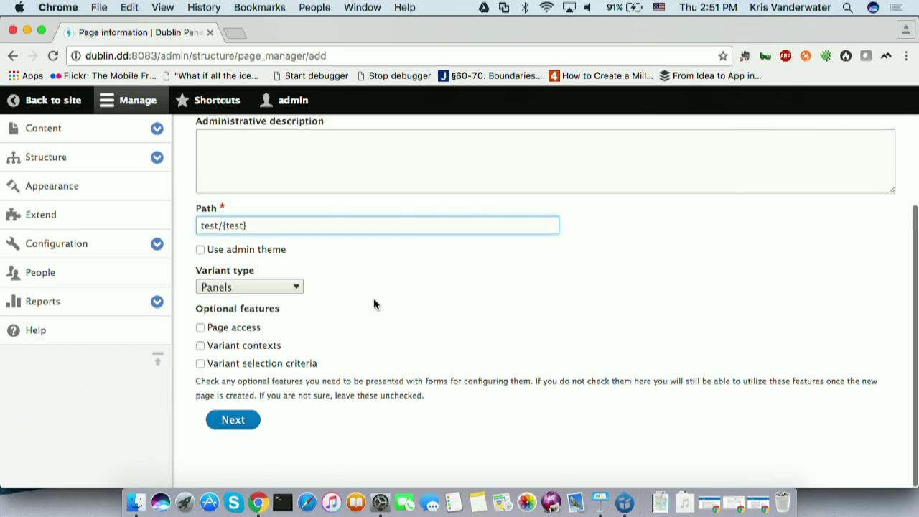
pyautogui.moveTo(222, 225); pyautogui.dragTo(260, 225)
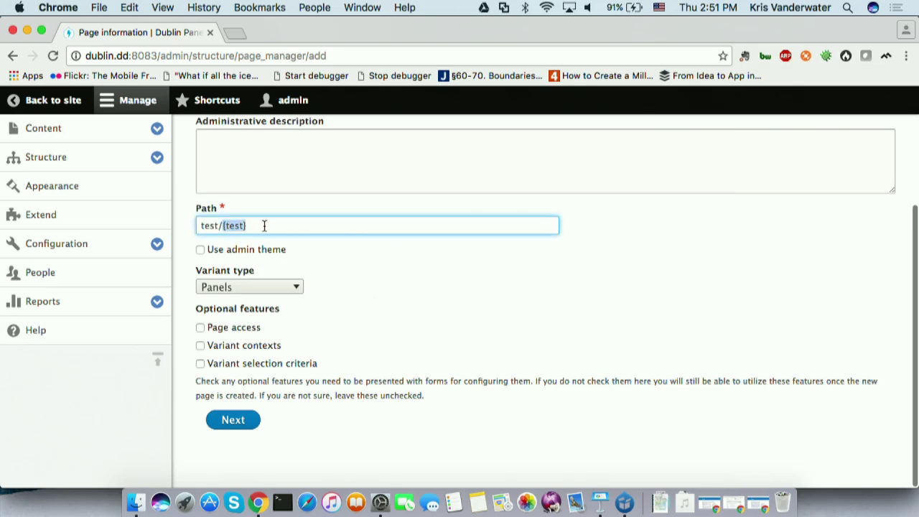
pyautogui.press('Right')
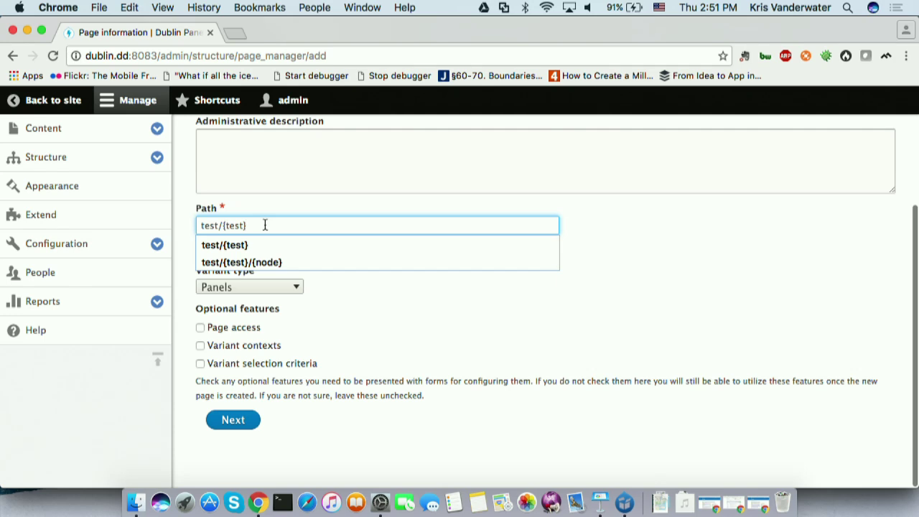
pyautogui.click(375, 311)
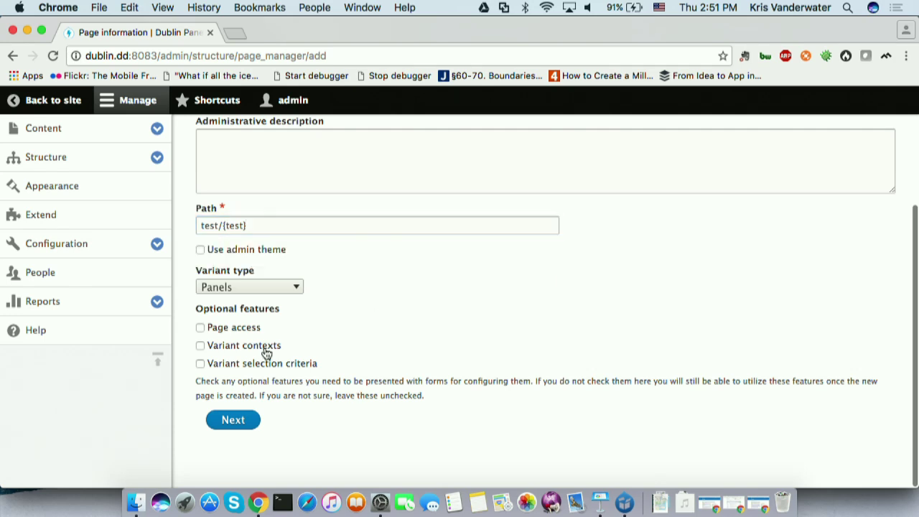
# Keep Panels as the variant type and continue to the page parameters without enabling optional features.
pyautogui.click(245, 286)
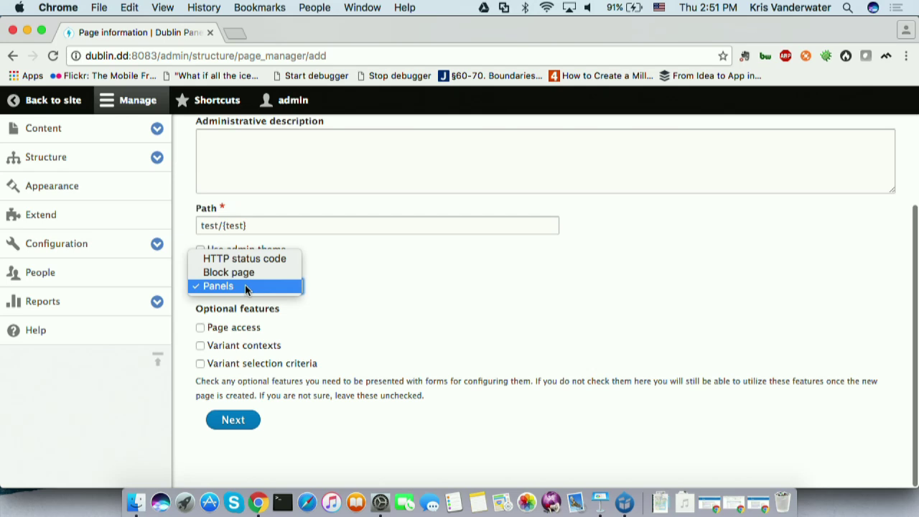
pyautogui.click(237, 286)
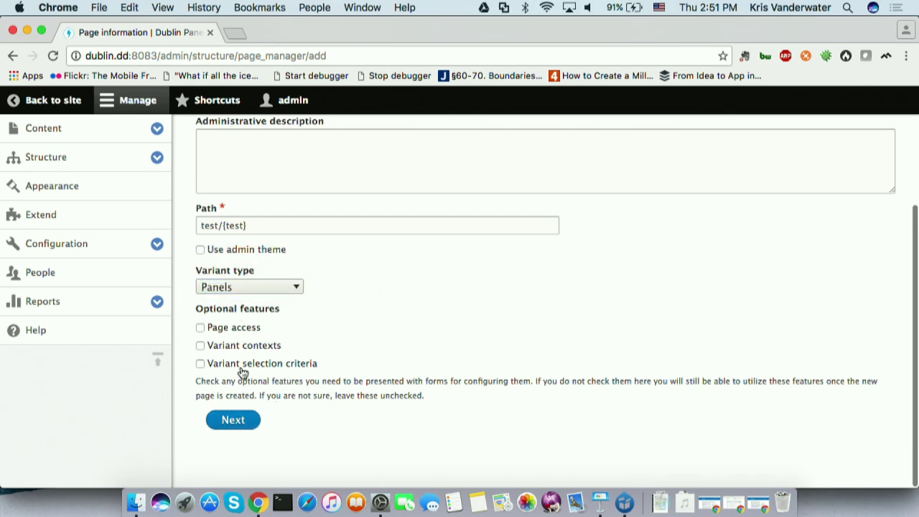
pyautogui.click(237, 420)
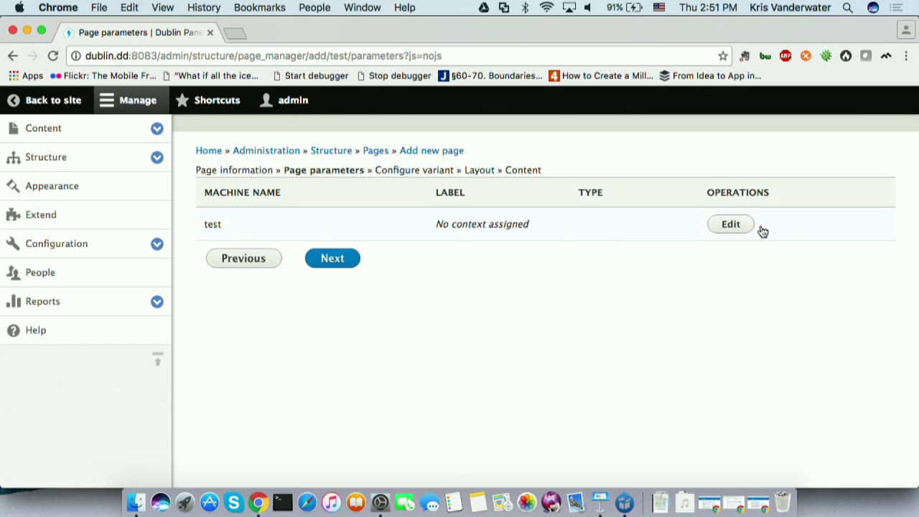
# Set the type of the test page parameter to Content and update the parameter.
pyautogui.click(731, 227)
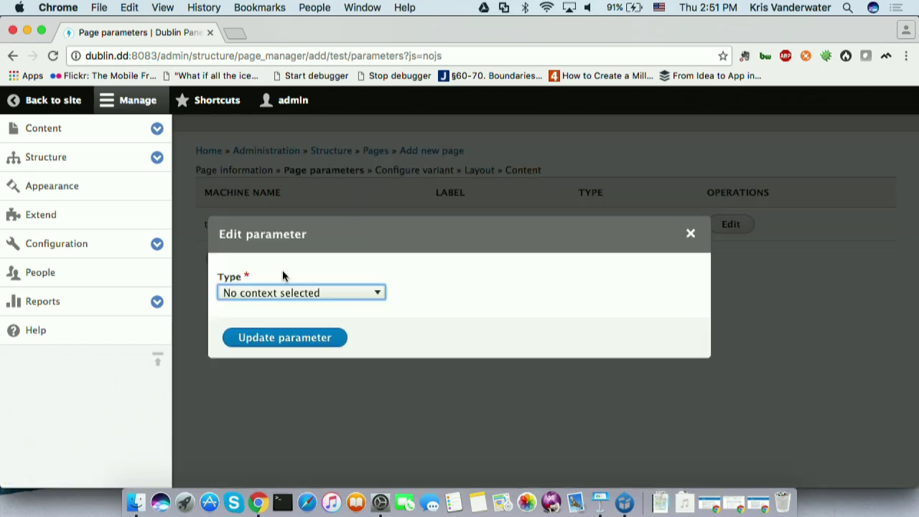
pyautogui.click(264, 294)
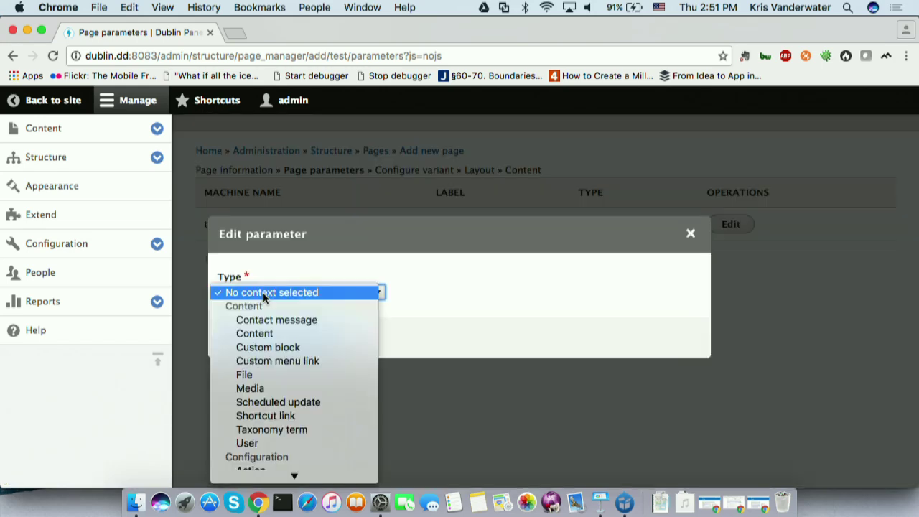
pyautogui.click(266, 332)
pyautogui.click(289, 379)
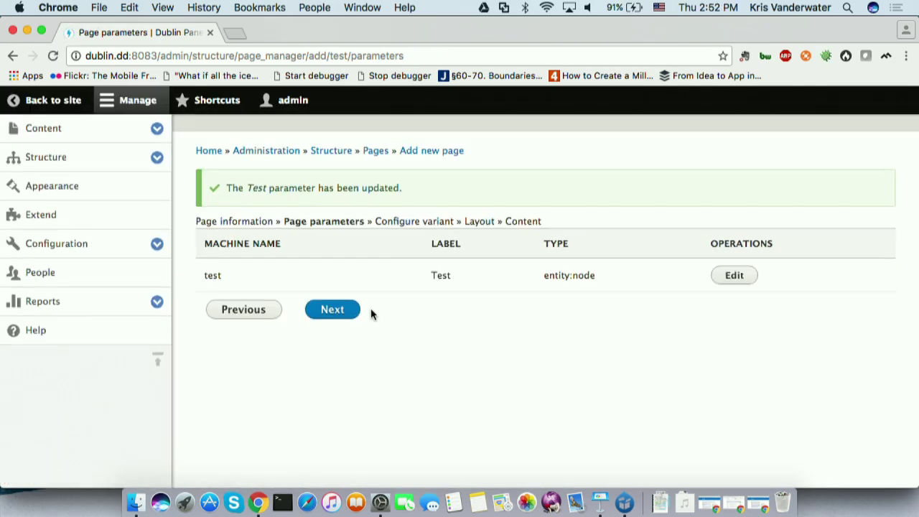
# Accept the variant's Panels label and Standard builder, and set the layout to Two column stacked.
pyautogui.click(332, 310)
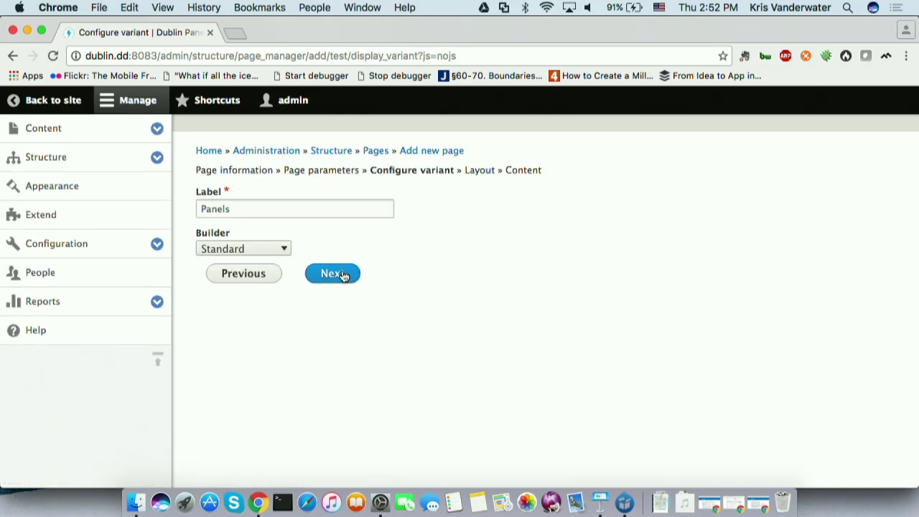
pyautogui.click(340, 276)
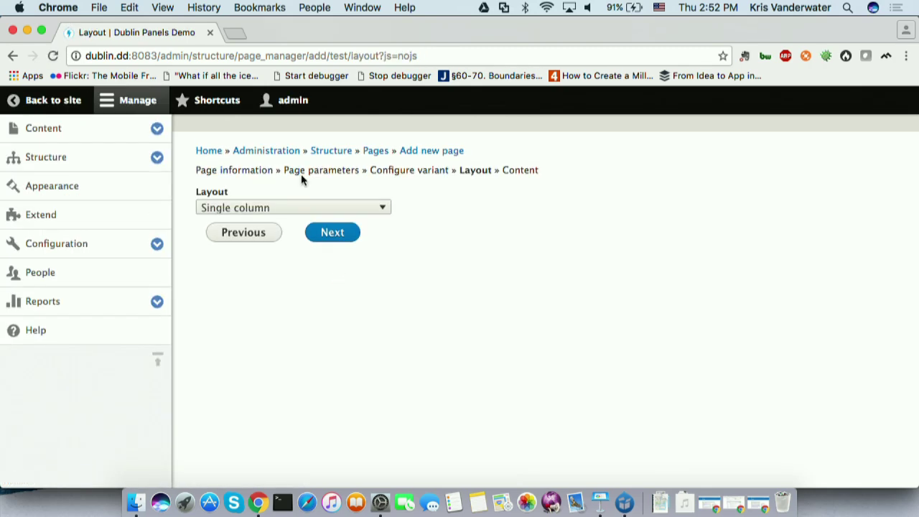
pyautogui.click(307, 207)
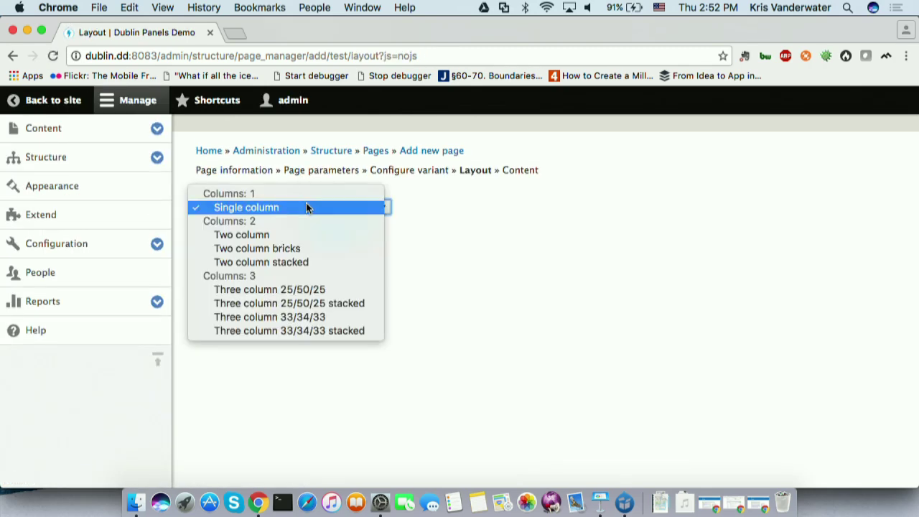
pyautogui.click(293, 262)
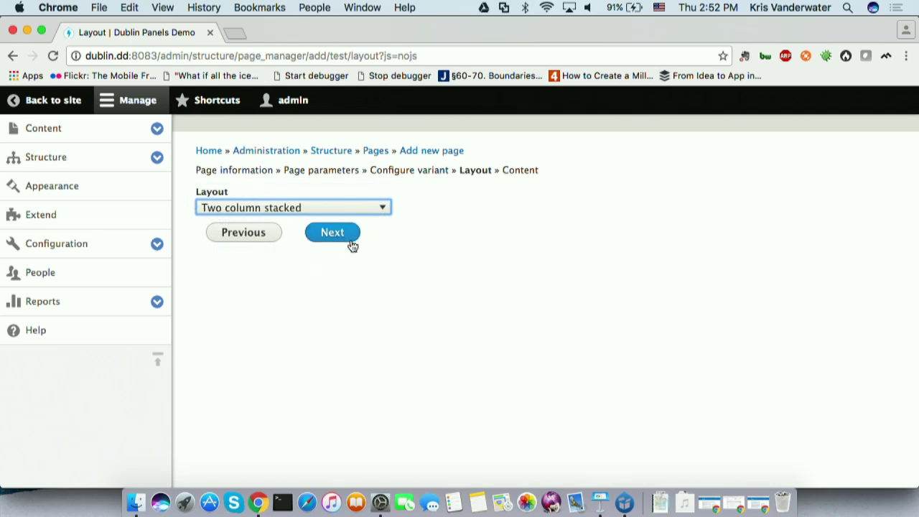
pyautogui.click(339, 236)
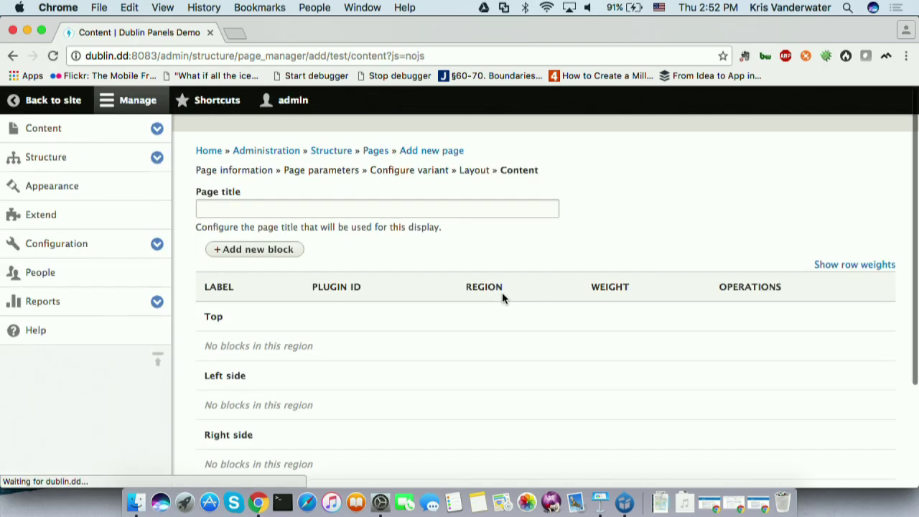
# Add the Body field block to the Left side region with its title display turned off.
pyautogui.scroll(-5, 394, 275)
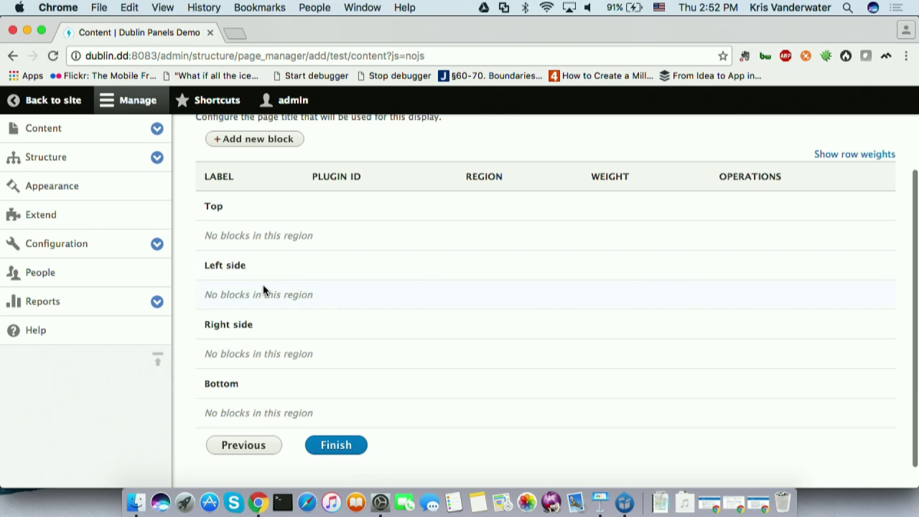
pyautogui.click(254, 139)
pyautogui.click(416, 271)
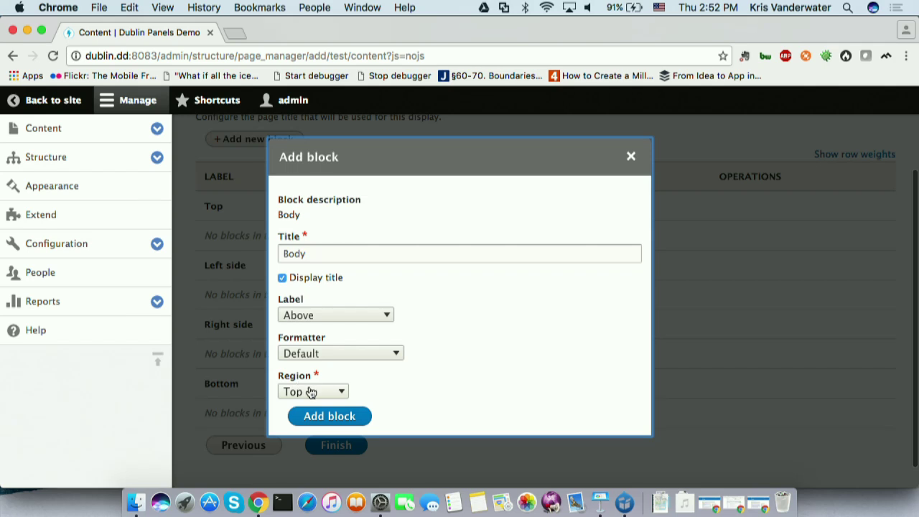
pyautogui.click(303, 389)
pyautogui.click(311, 404)
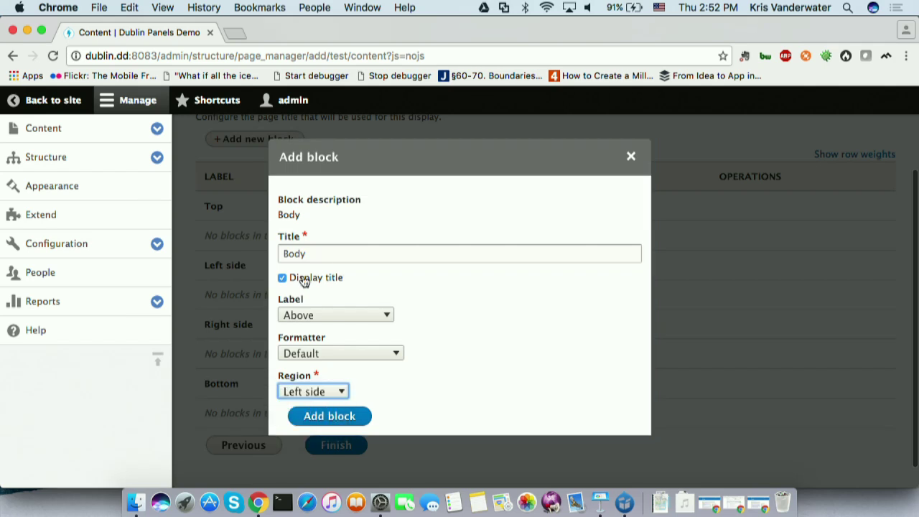
pyautogui.click(282, 278)
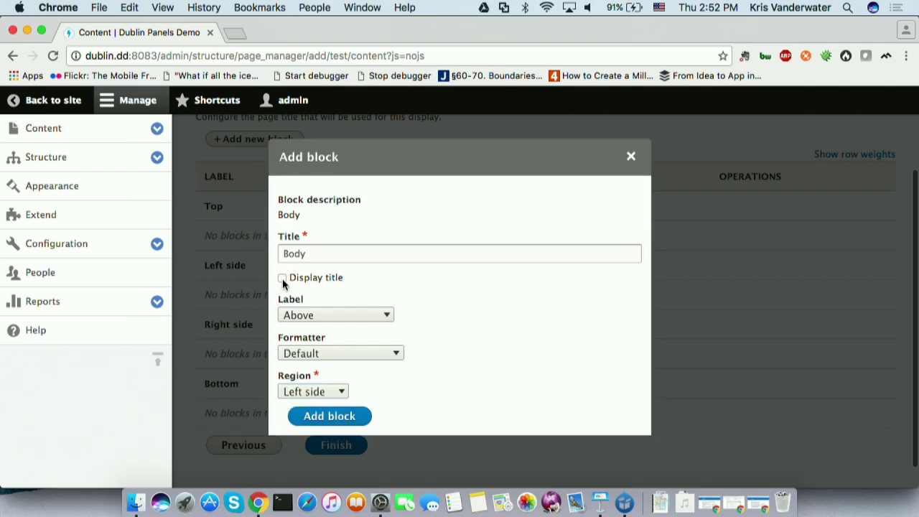
pyautogui.click(315, 316)
pyautogui.click(316, 342)
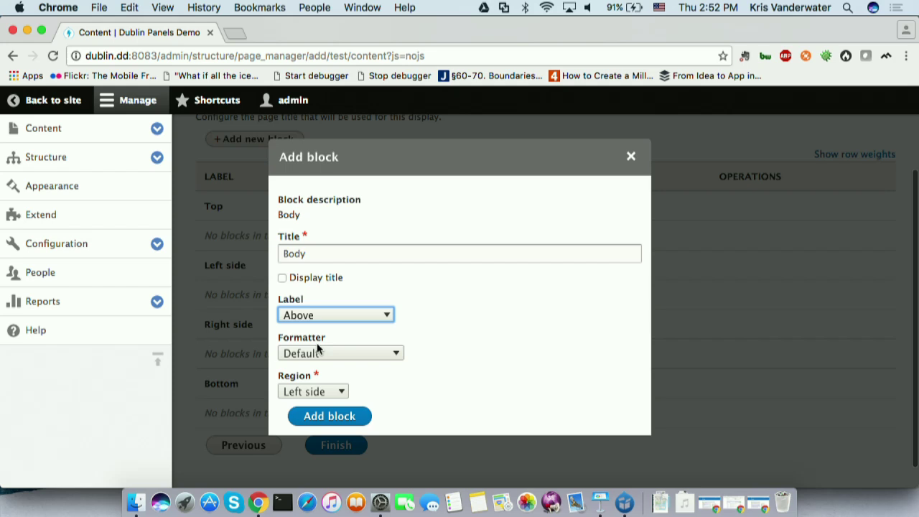
pyautogui.click(328, 417)
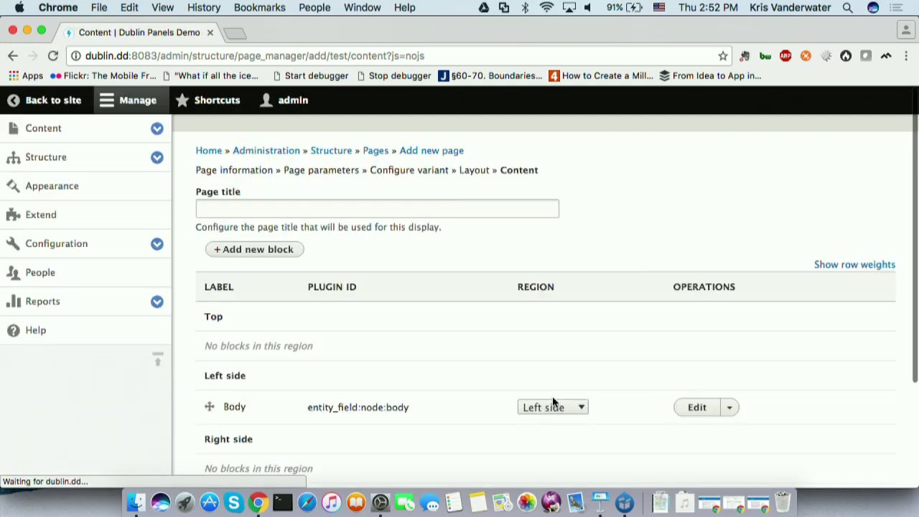
# Start an Image field block with the Medium (220×220) image style, its title display turned off and its label set to Hidden.
pyautogui.click(246, 249)
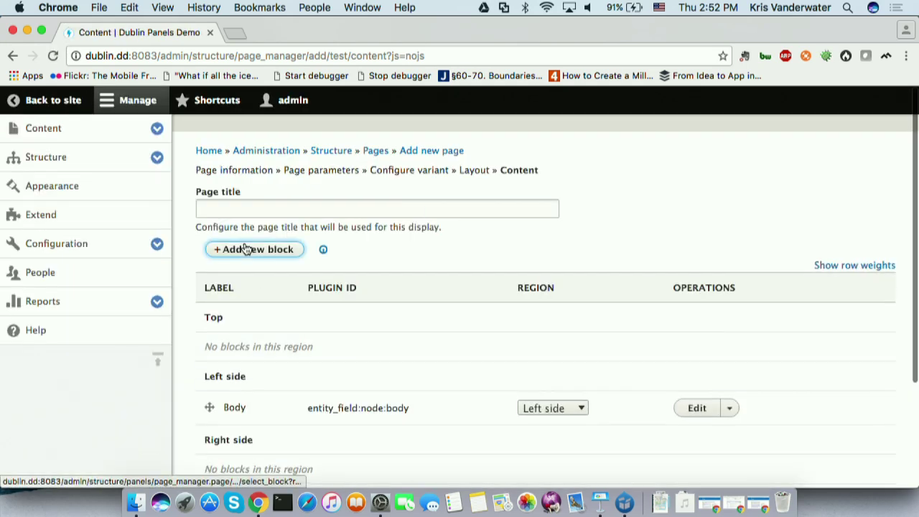
pyautogui.scroll(-2, 467, 388)
pyautogui.scroll(-3, 465, 388)
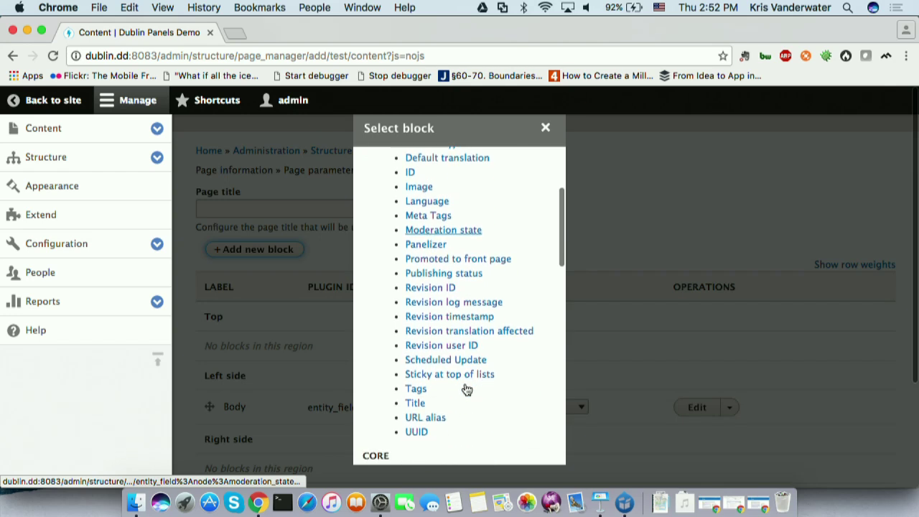
pyautogui.click(419, 190)
pyautogui.click(317, 362)
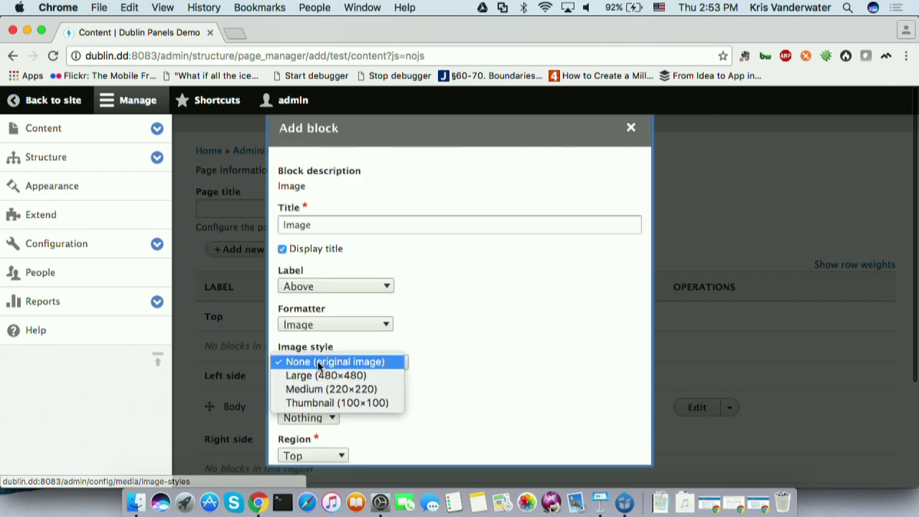
pyautogui.click(317, 389)
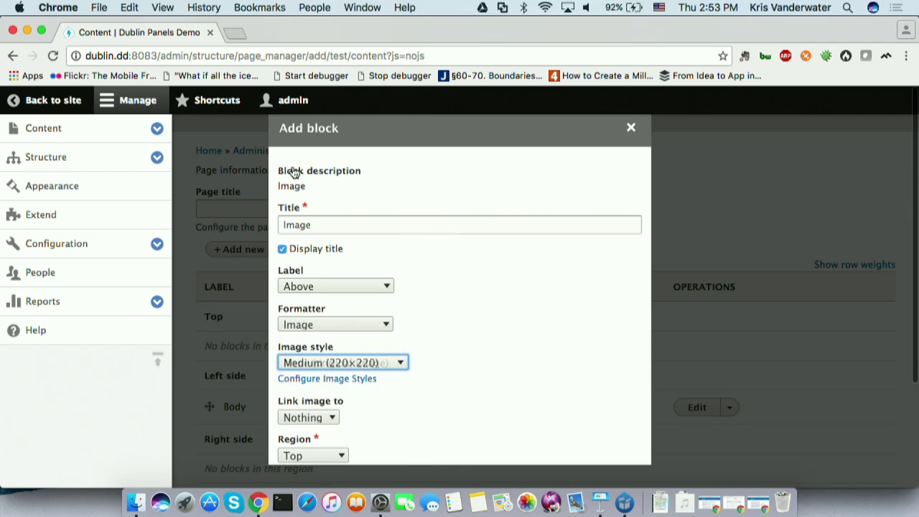
pyautogui.click(282, 248)
pyautogui.click(311, 288)
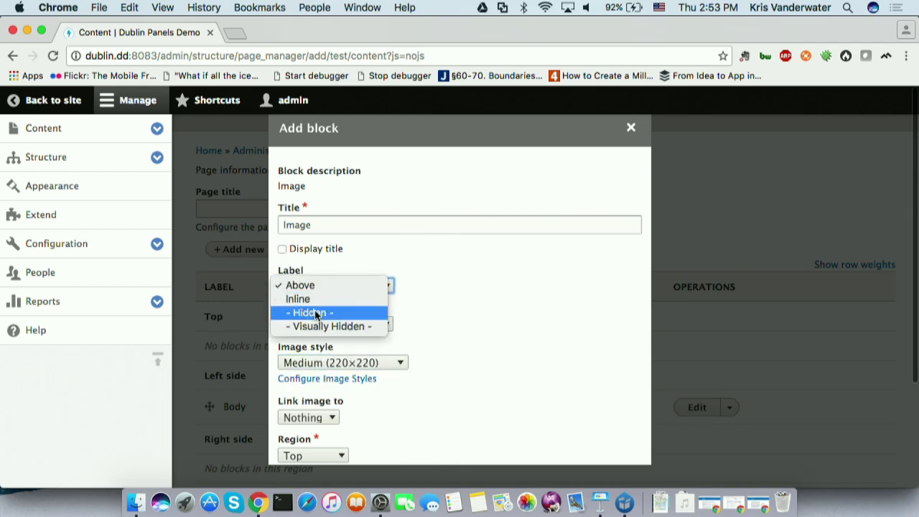
pyautogui.click(319, 313)
# Link the image to File, assign the block to the Right side region and add it.
pyautogui.scroll(-1, 464, 349)
pyautogui.scroll(-1, 464, 350)
pyautogui.click(307, 384)
pyautogui.click(304, 409)
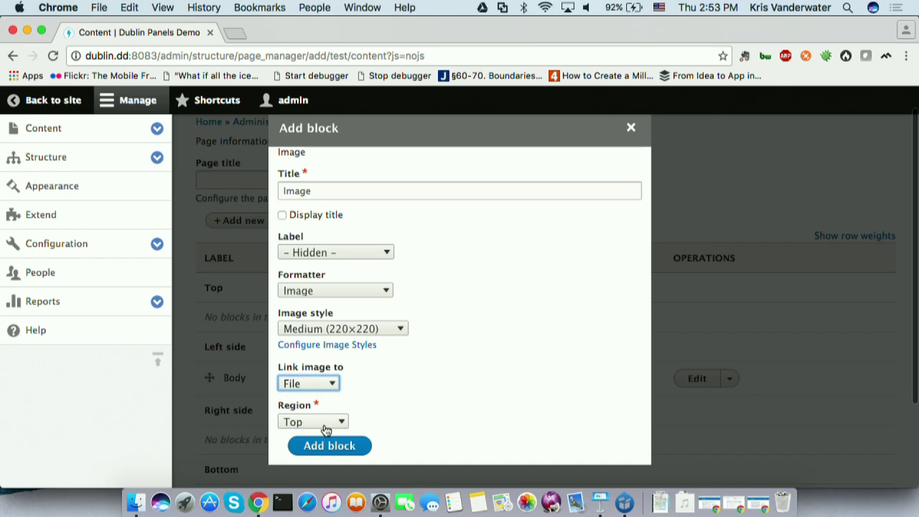
pyautogui.click(323, 421)
pyautogui.click(312, 448)
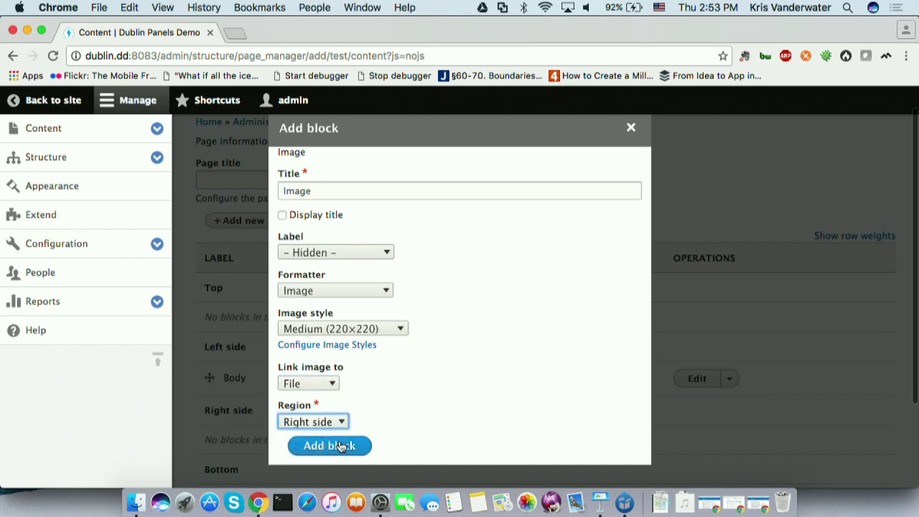
pyautogui.click(336, 445)
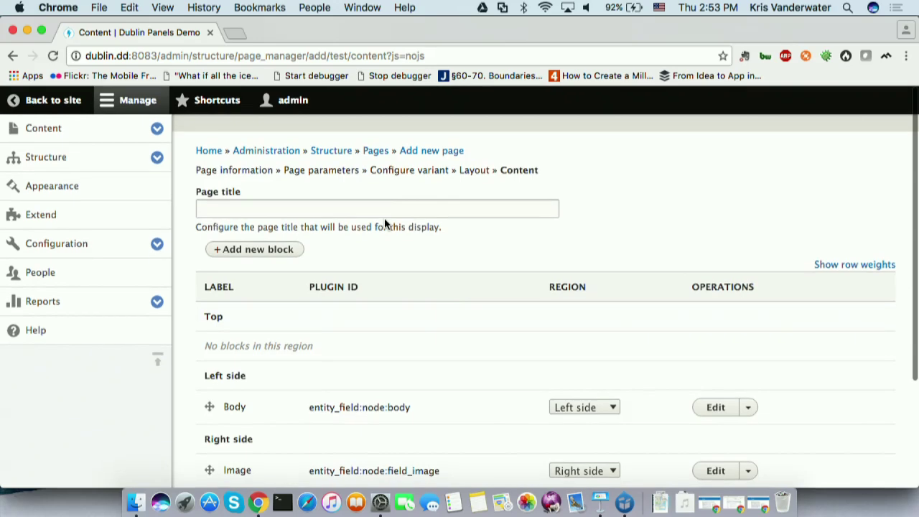
# Set the page title to the [node:title] token and finish creating the page.
pyautogui.click(384, 208)
pyautogui.write('[')
pyautogui.press('Down')
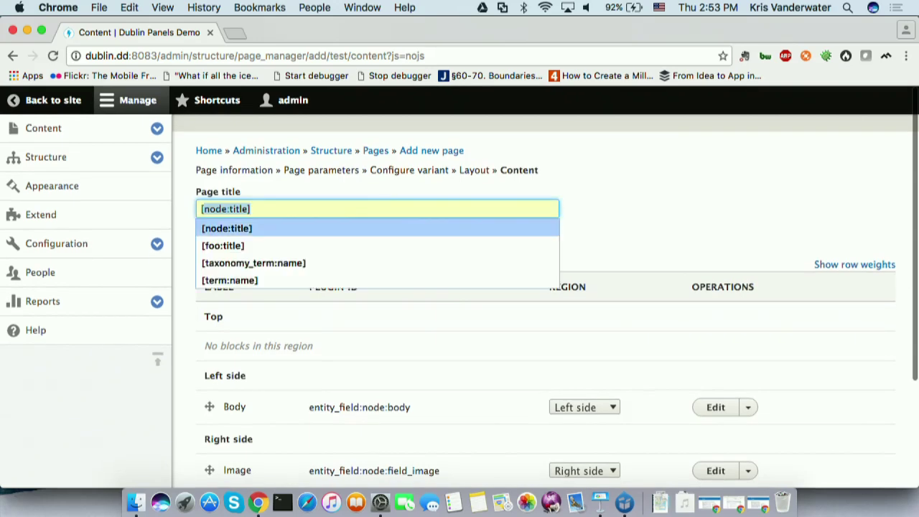
pyautogui.press('Return')
pyautogui.scroll(-3, 574, 330)
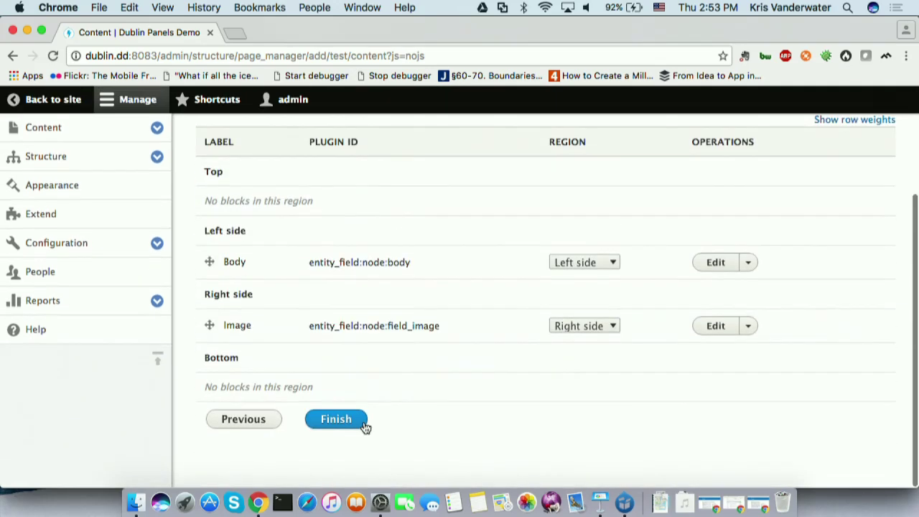
pyautogui.click(354, 420)
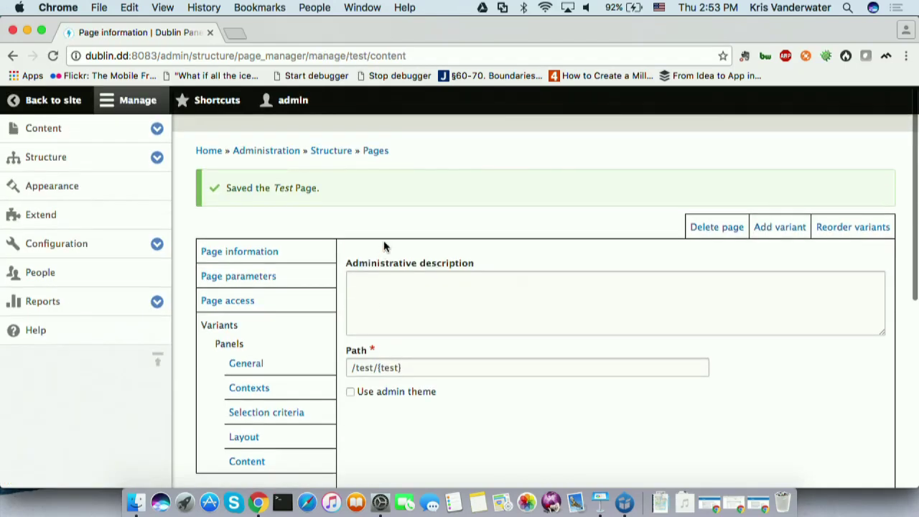
# Open the new page for node 1 at dublin.dd:8083/test/1 in a separate browser tab.
pyautogui.scroll(-2, 384, 246)
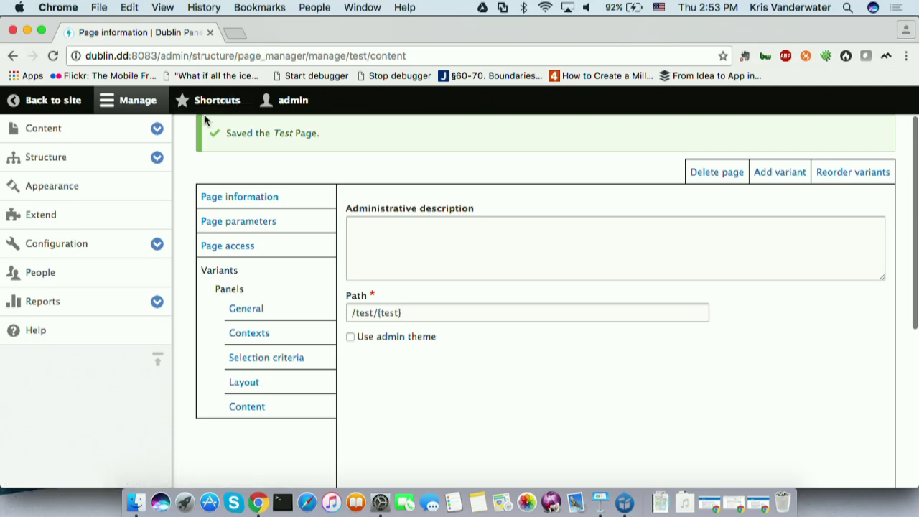
pyautogui.press('super+l')
pyautogui.press('super+c')
pyautogui.press('super+t')
pyautogui.press('super+v')
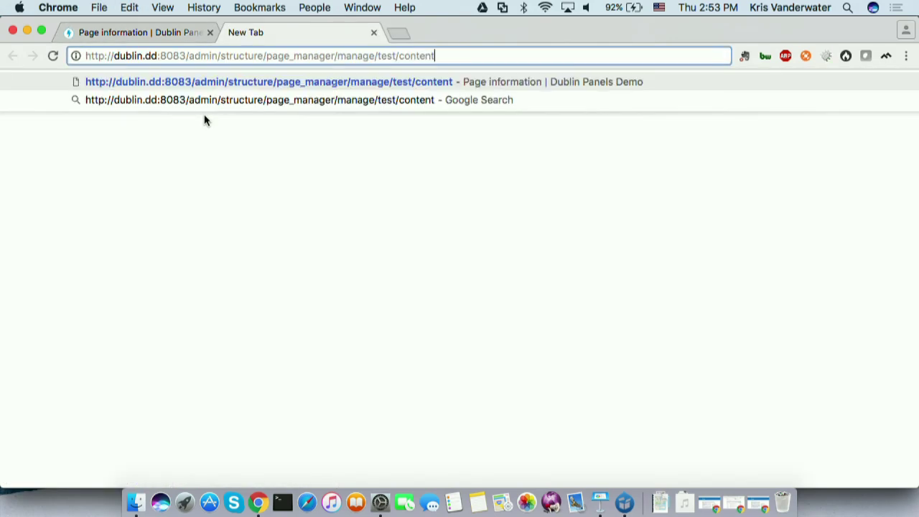
pyautogui.hotkey('shift', 'alt', 'Left')
pyautogui.hotkey('shift', 'alt', 'Left')
pyautogui.hotkey('shift', 'alt', 'Left')
pyautogui.hotkey('shift', 'alt', 'Left')
pyautogui.hotkey('shift', 'alt', 'Left')
pyautogui.hotkey('shift', 'alt', 'Left')
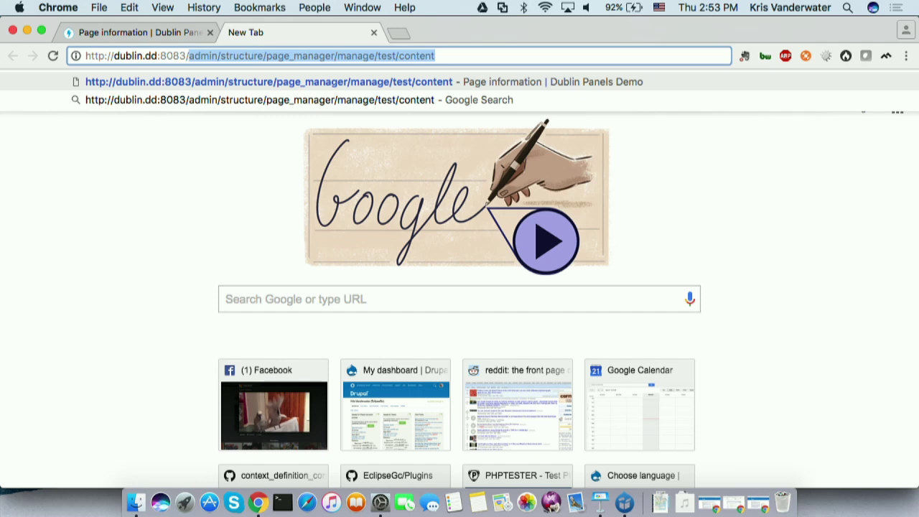
pyautogui.write('test/1')
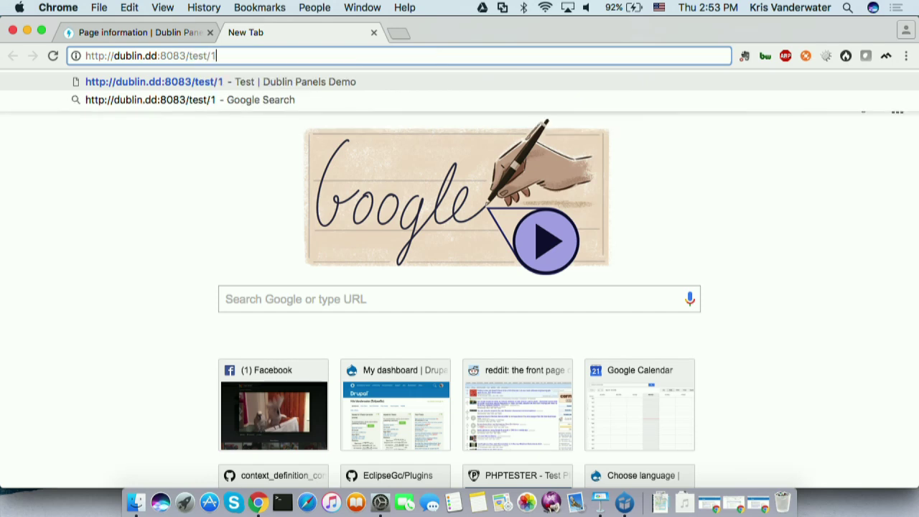
pyautogui.press('Return')
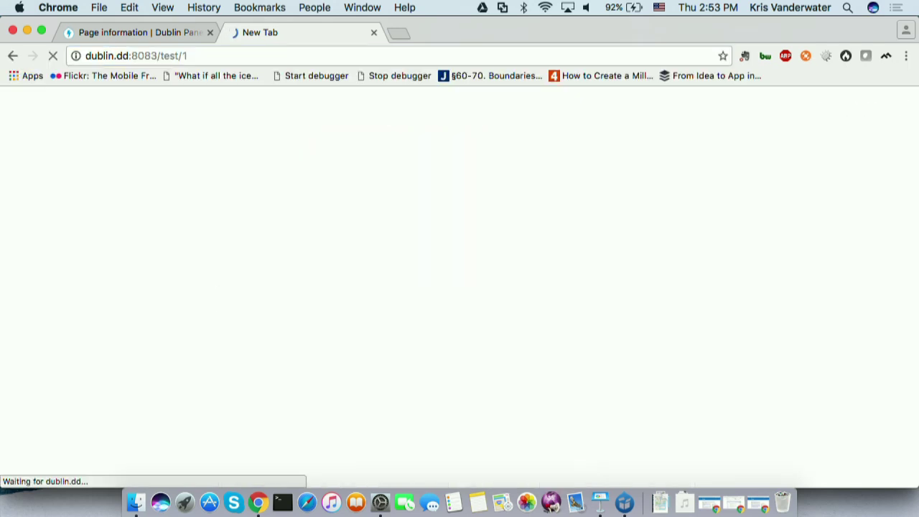
# Examine the title, the body text and the image placement on the rendered test page.
pyautogui.scroll(-10, 440, 205)
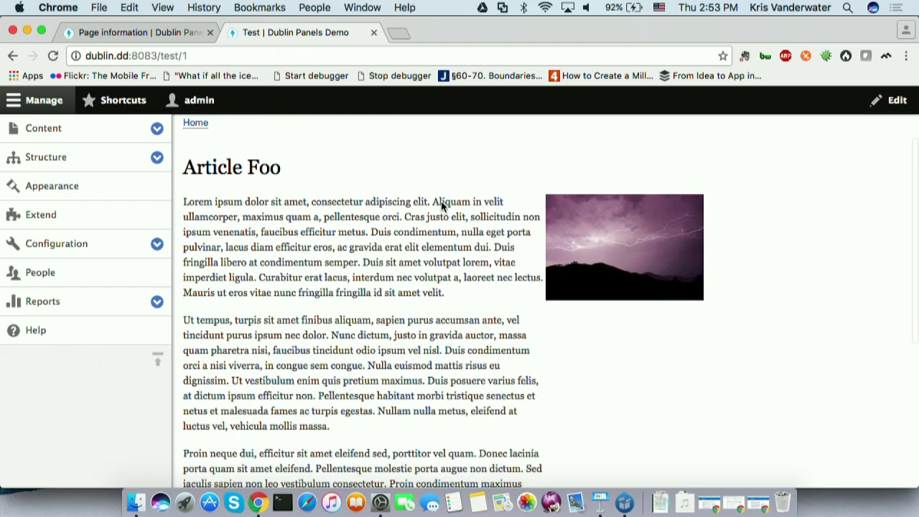
pyautogui.scroll(4, 372, 253)
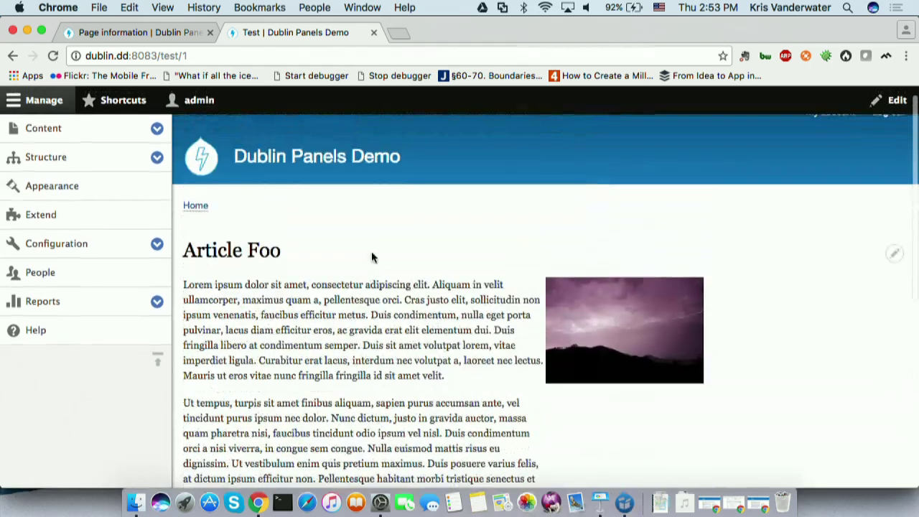
pyautogui.moveTo(185, 250); pyautogui.dragTo(291, 250)
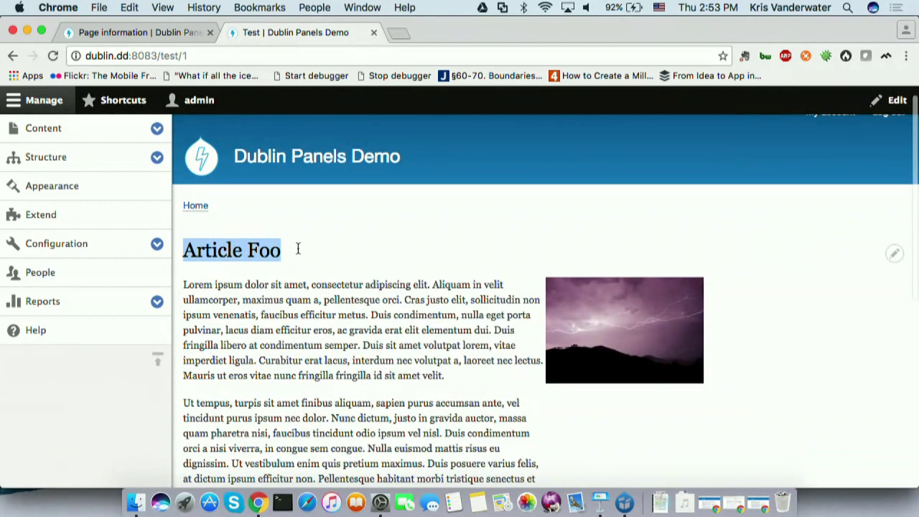
pyautogui.click(312, 257)
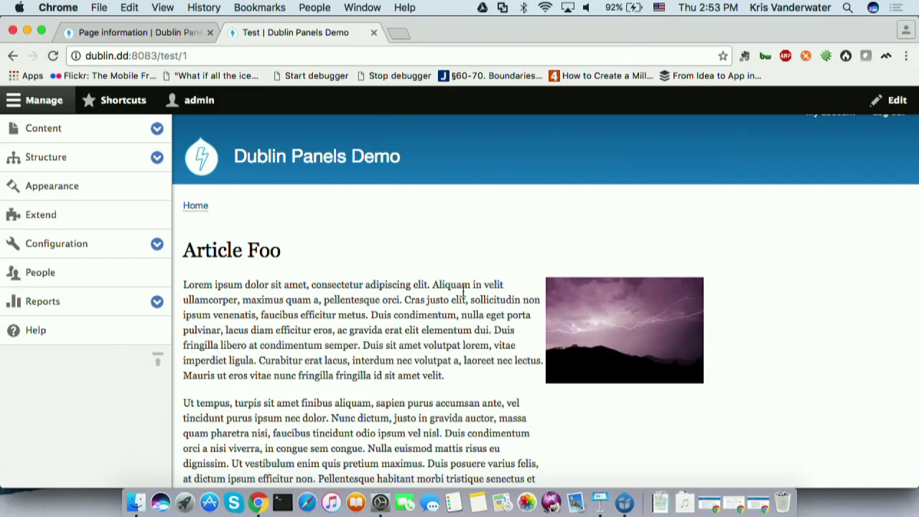
pyautogui.scroll(-5, 479, 299)
pyautogui.scroll(3, 480, 300)
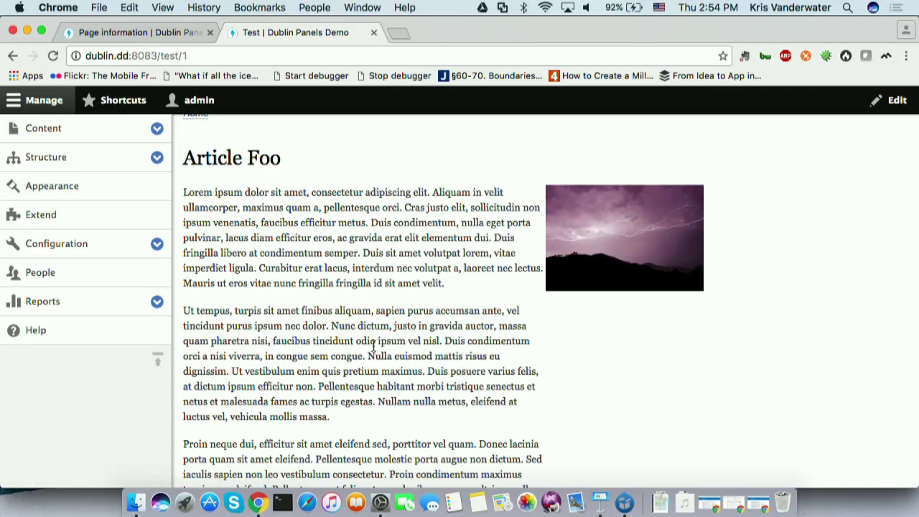
# Try to reload the blank page configuration tab, and reload the rendered test page.
pyautogui.click(140, 32)
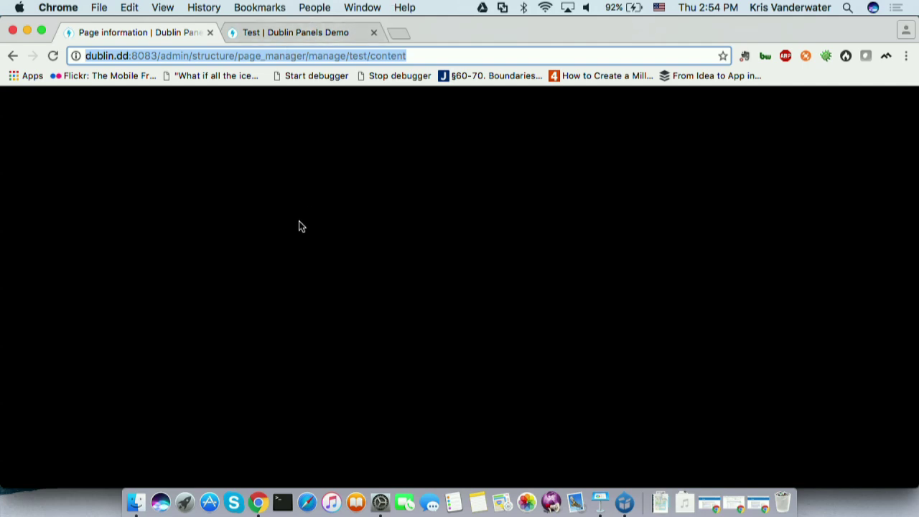
pyautogui.press('super+r')
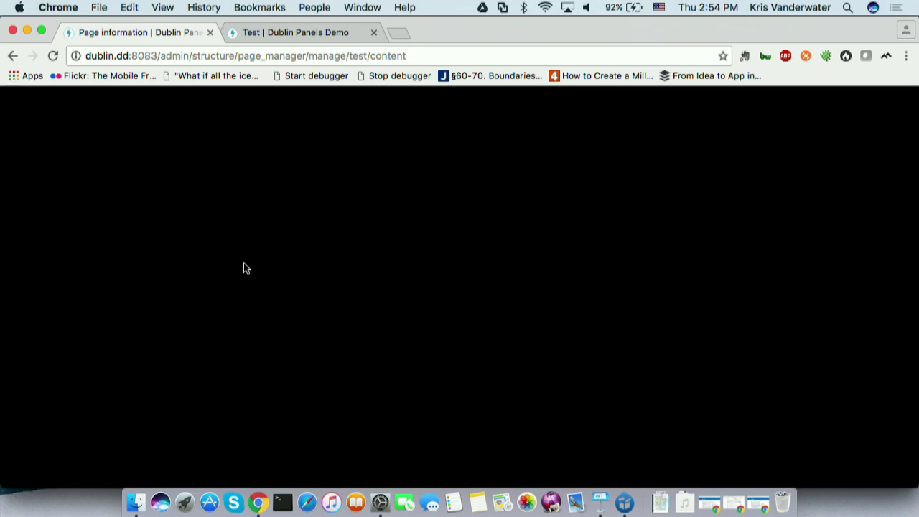
pyautogui.click(283, 36)
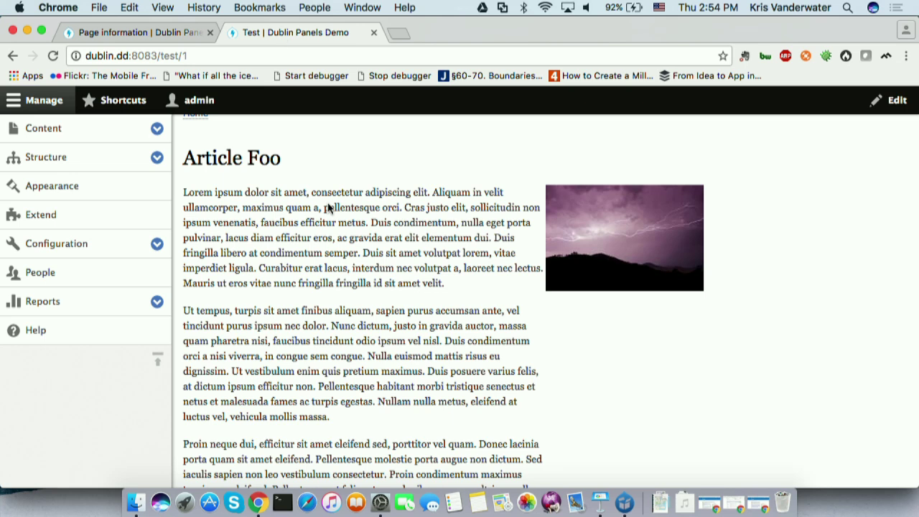
pyautogui.press('super+r')
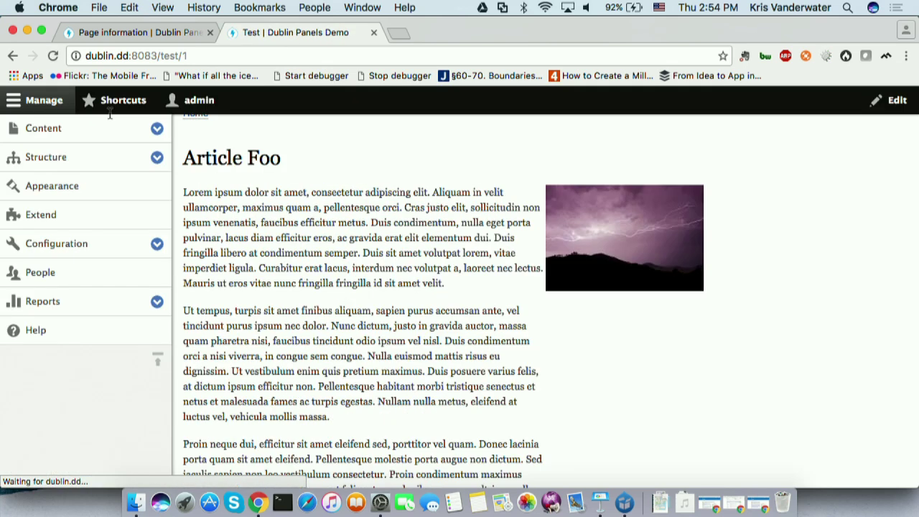
# Close the blank configuration tab and reopen dublin.dd:8083/admin/structure/page_manager/manage/test/content in a new one.
pyautogui.click(210, 34)
pyautogui.press('super+t')
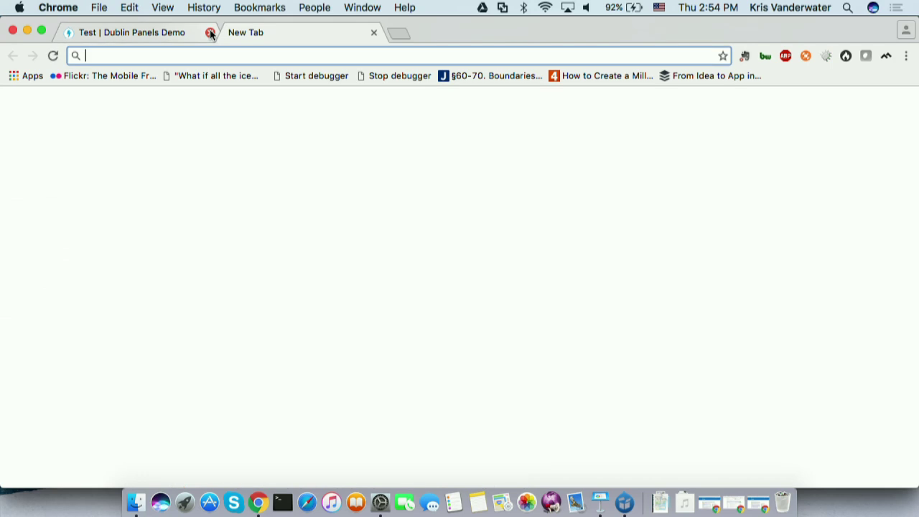
pyautogui.press('super+v')
pyautogui.press('Return')
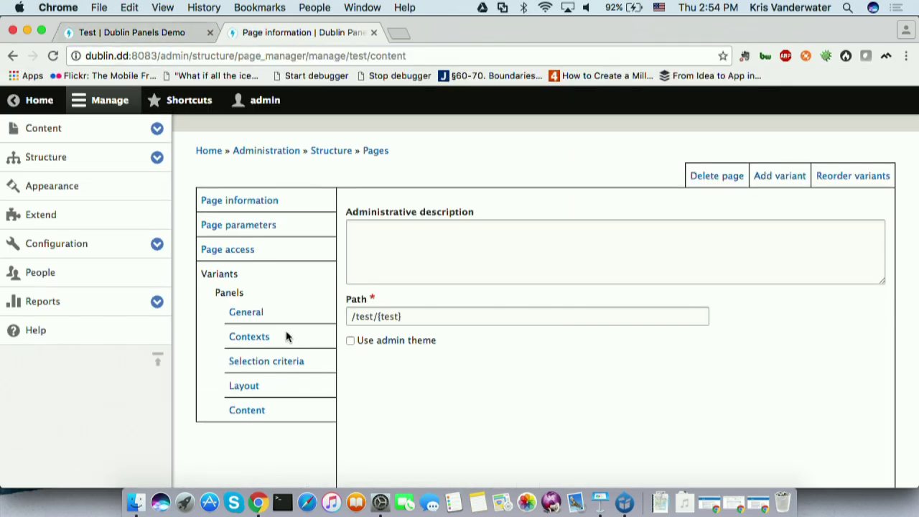
# Add the Tags field block to the Right side region of the Panels variant's content.
pyautogui.click(246, 412)
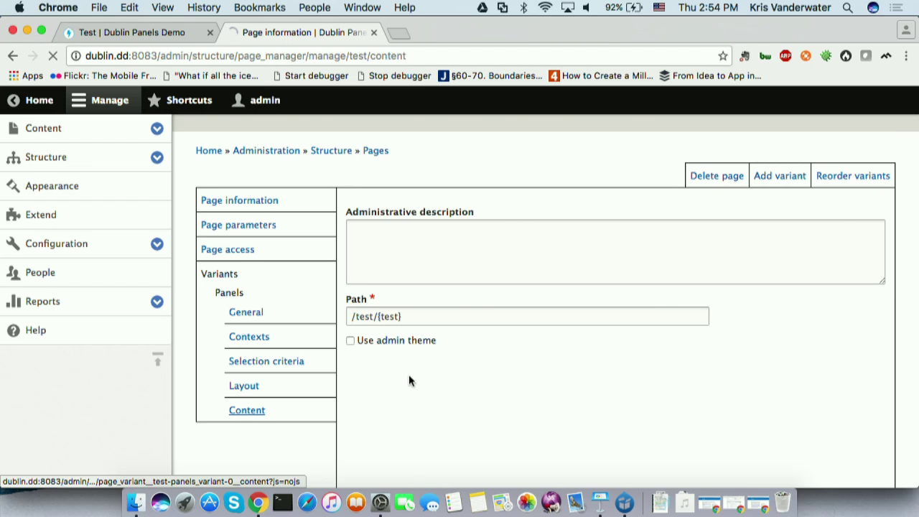
pyautogui.scroll(-5, 517, 265)
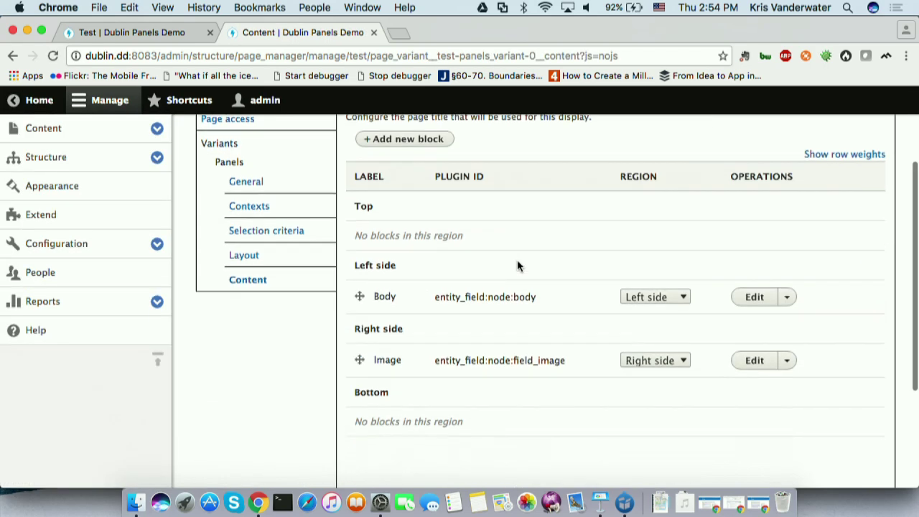
pyautogui.scroll(2, 402, 205)
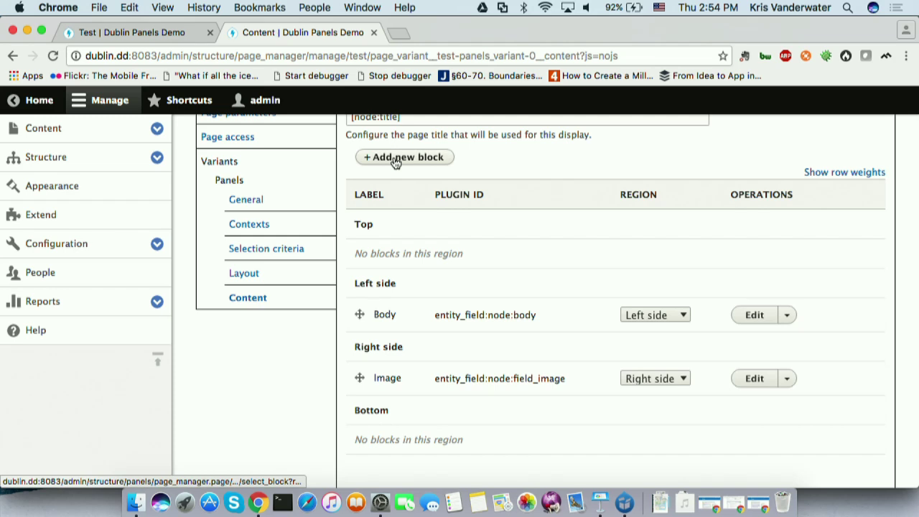
pyautogui.click(391, 159)
pyautogui.scroll(-5, 437, 371)
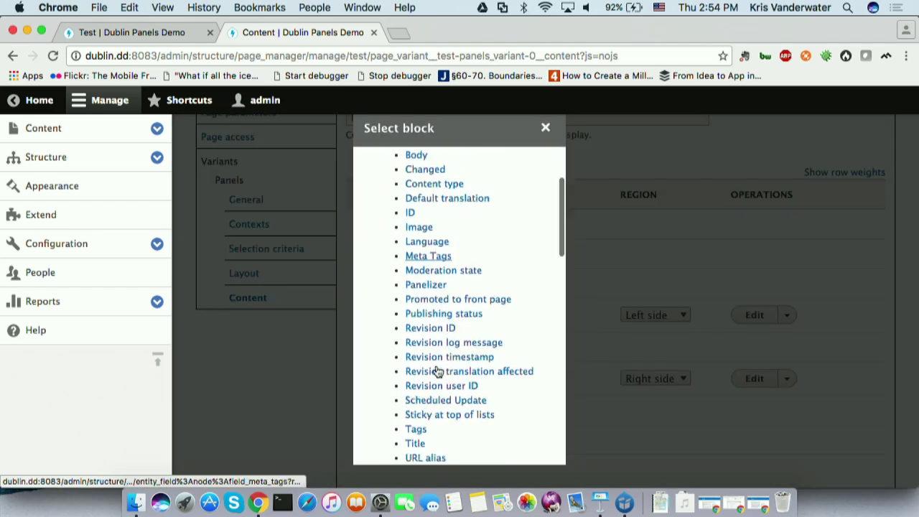
pyautogui.click(413, 367)
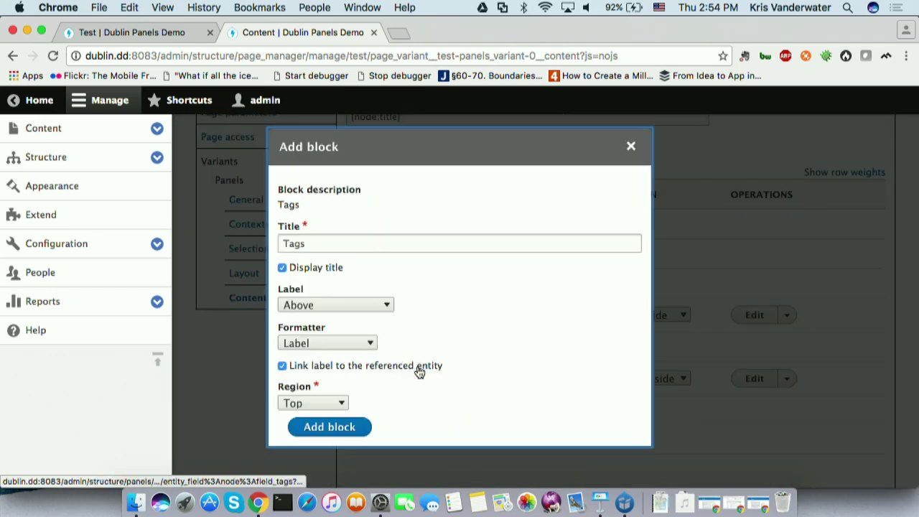
pyautogui.click(312, 404)
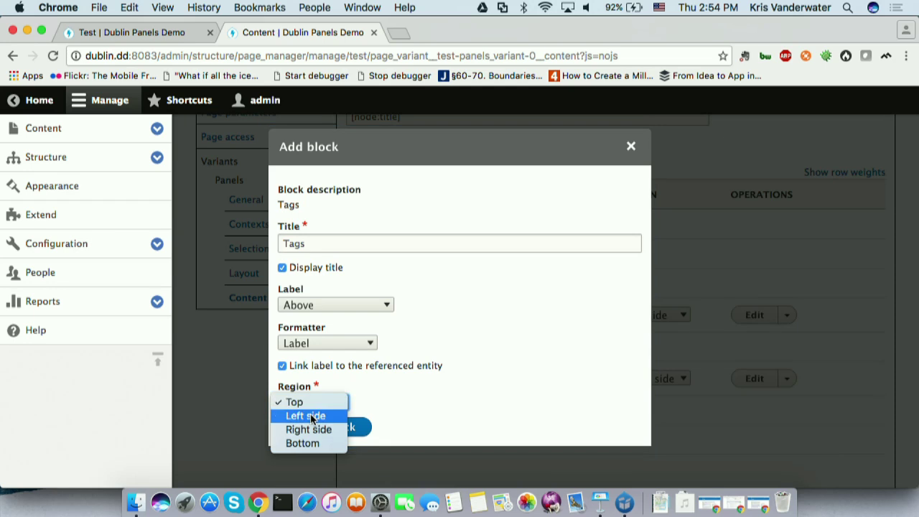
pyautogui.press('Escape')
pyautogui.press('r')
pyautogui.click(320, 427)
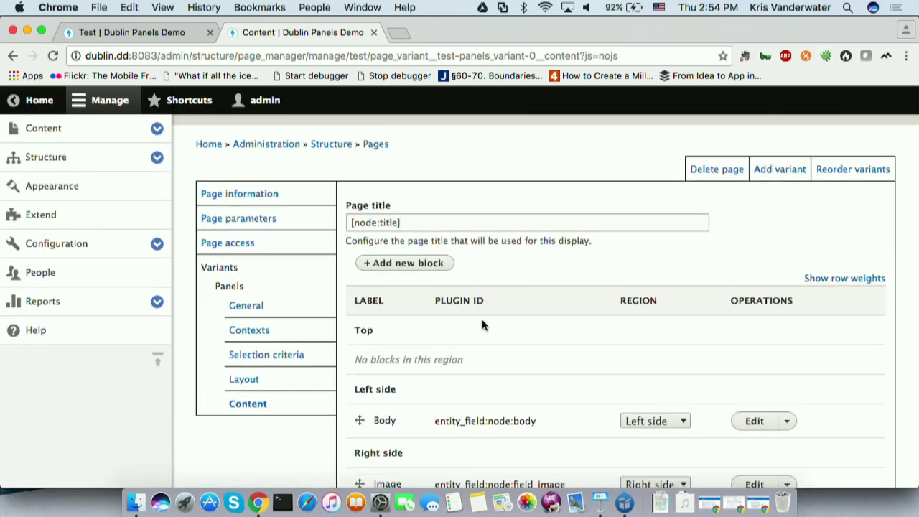
# Add the Powered by Drupal block to the Bottom region of the Panels variant's content.
pyautogui.scroll(-3, 481, 319)
pyautogui.click(400, 158)
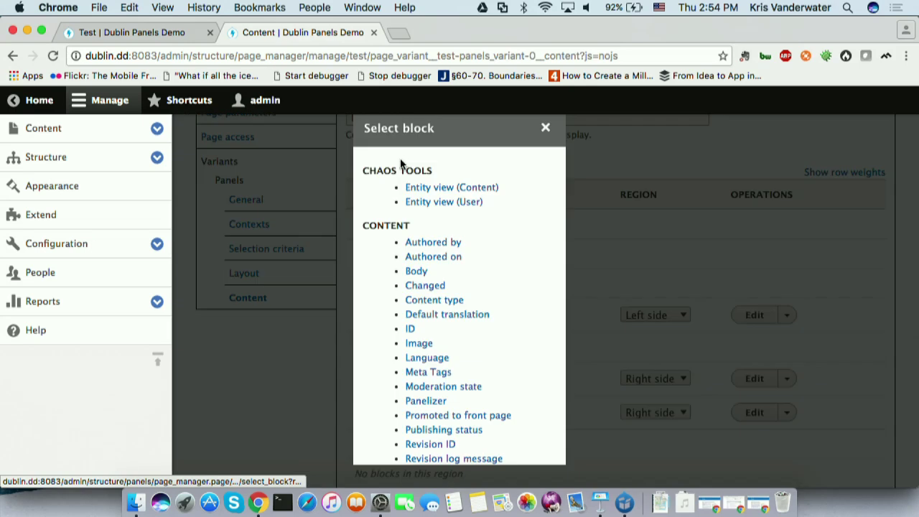
pyautogui.scroll(-15, 438, 248)
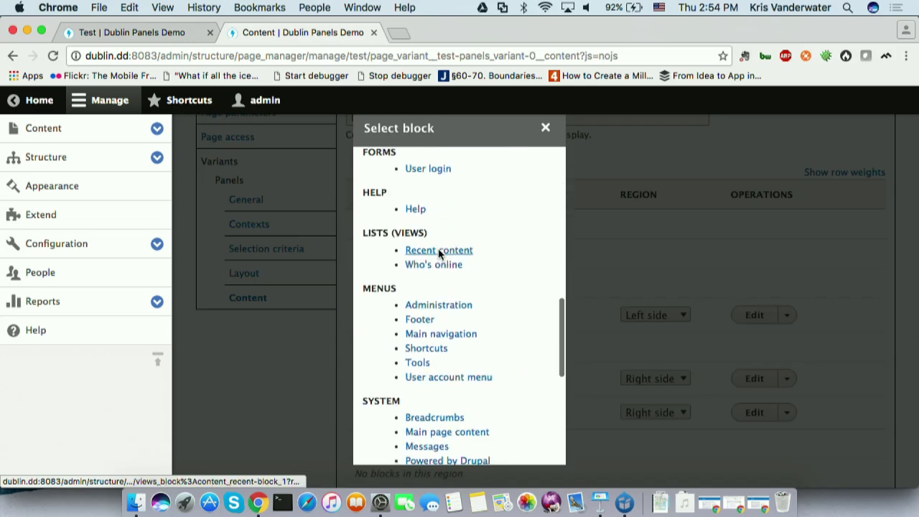
pyautogui.click(461, 292)
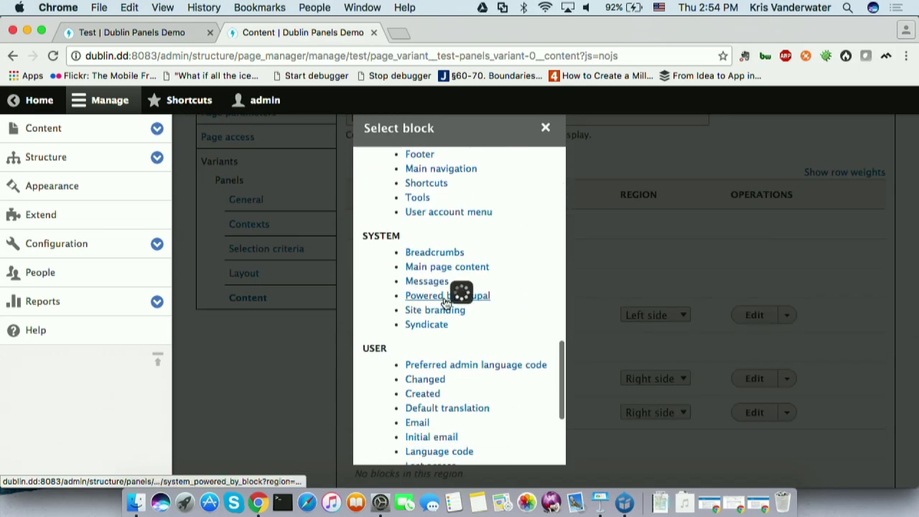
pyautogui.click(333, 354)
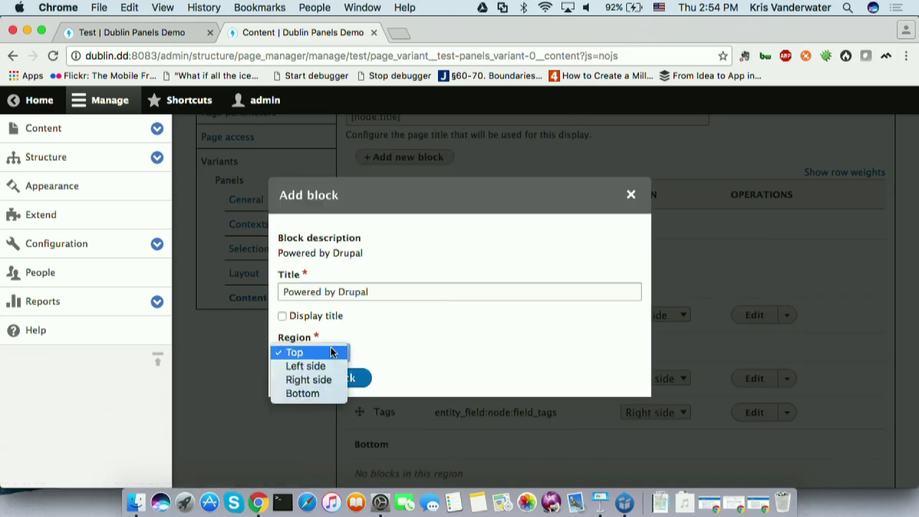
pyautogui.click(303, 394)
pyautogui.click(341, 382)
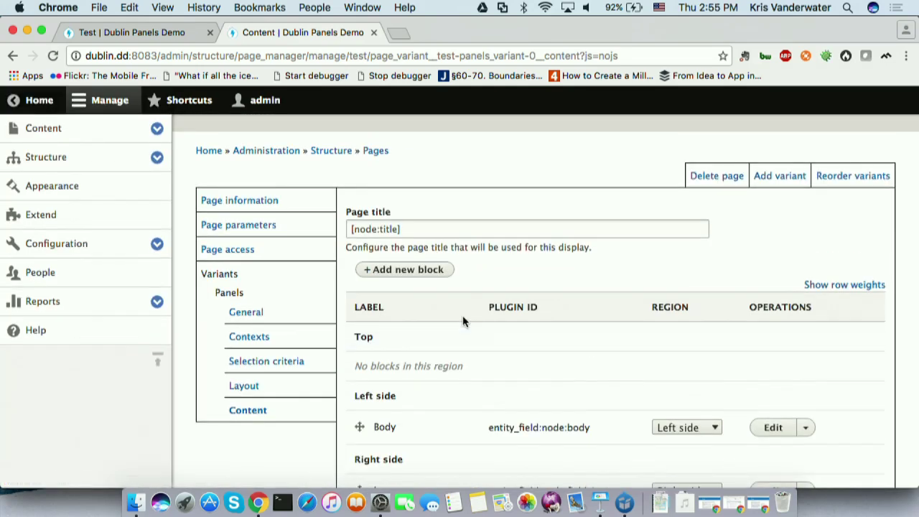
# Update and save the Test page, and reload its rendered page at test/1.
pyautogui.scroll(-5, 497, 320)
pyautogui.click(482, 419)
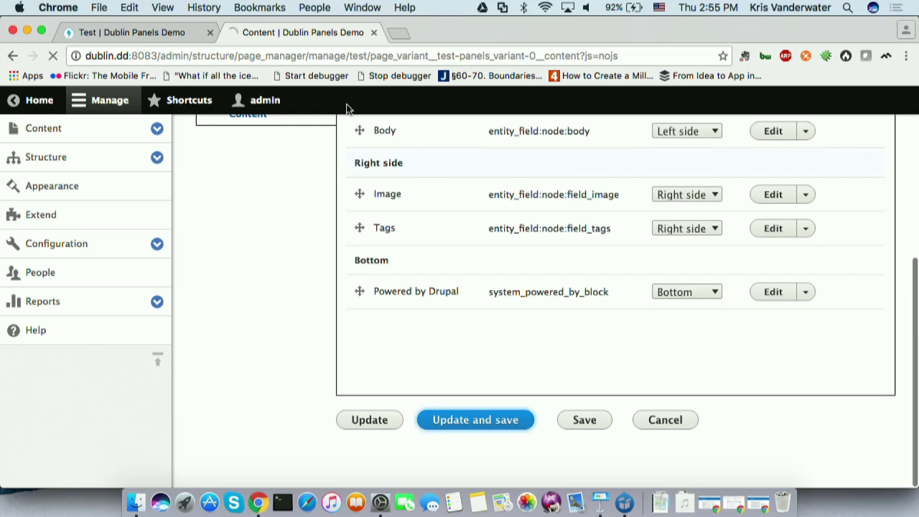
pyautogui.click(122, 34)
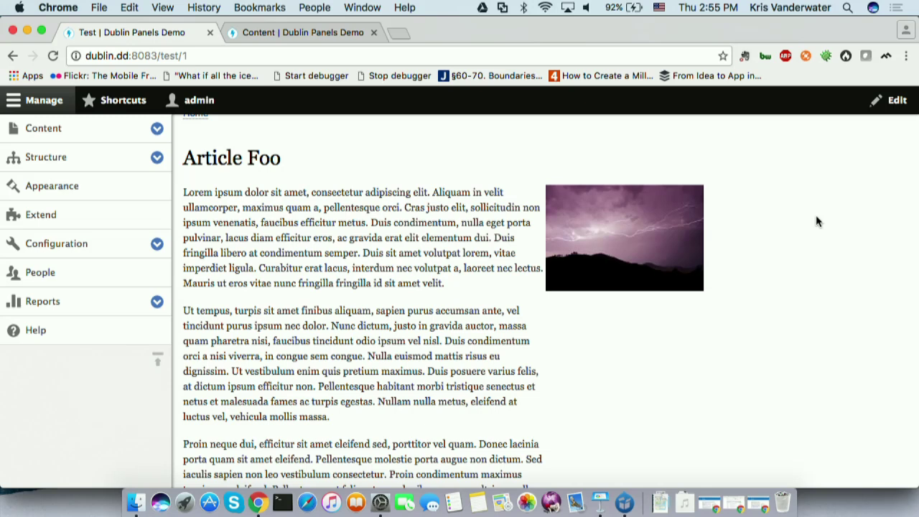
pyautogui.press('super+r')
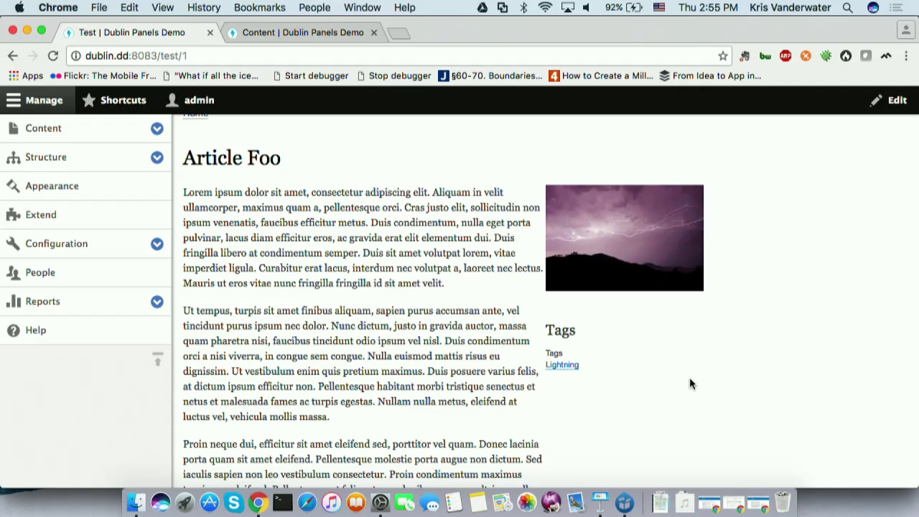
# Examine the rendered test page from the Article Foo title through the body, image and tags to the Powered by Drupal block.
pyautogui.scroll(-1, 689, 383)
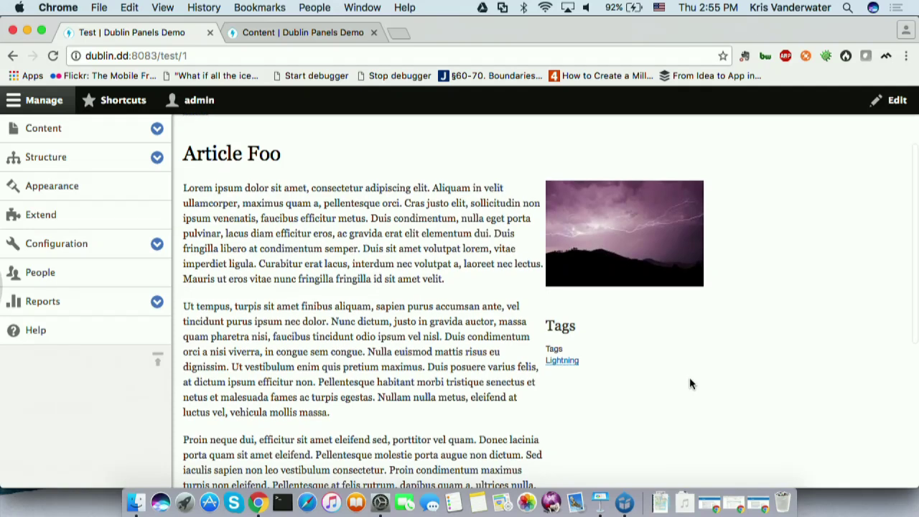
pyautogui.scroll(-1, 689, 383)
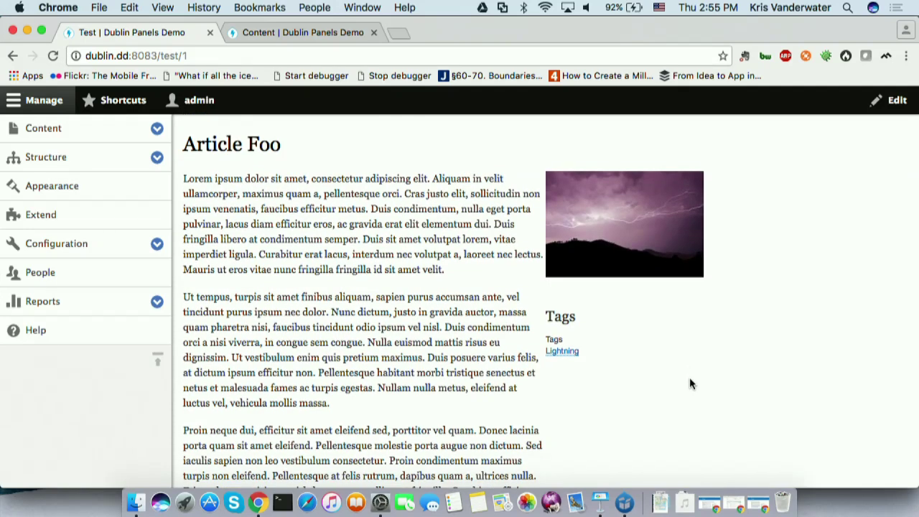
pyautogui.scroll(-10, 689, 384)
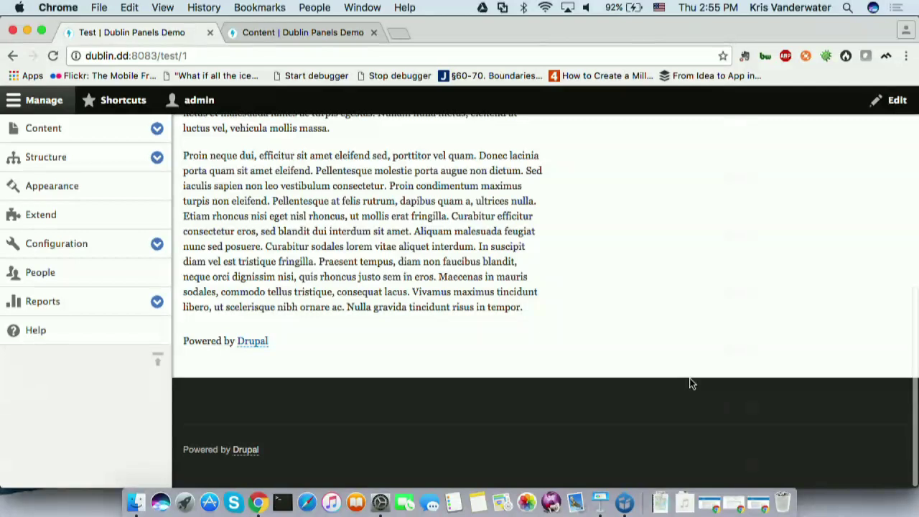
pyautogui.scroll(10, 689, 382)
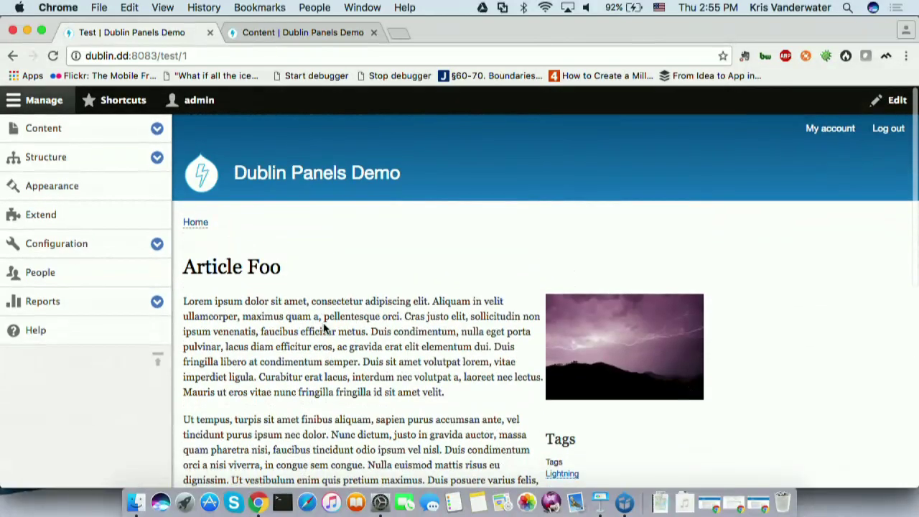
pyautogui.scroll(-2, 616, 403)
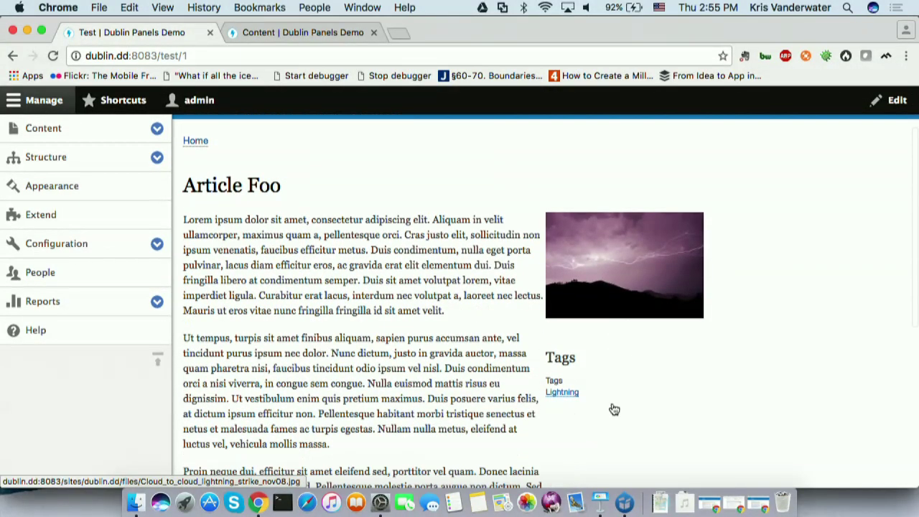
pyautogui.scroll(-8, 574, 414)
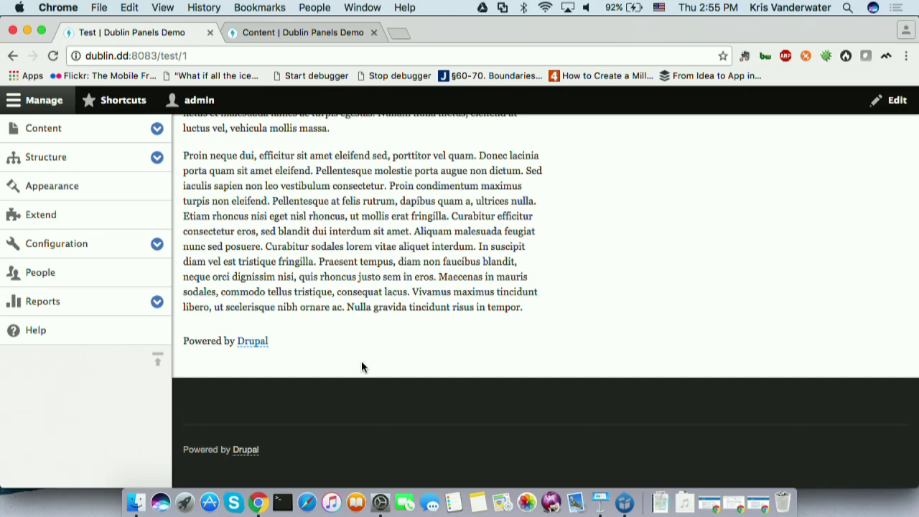
pyautogui.scroll(1, 381, 330)
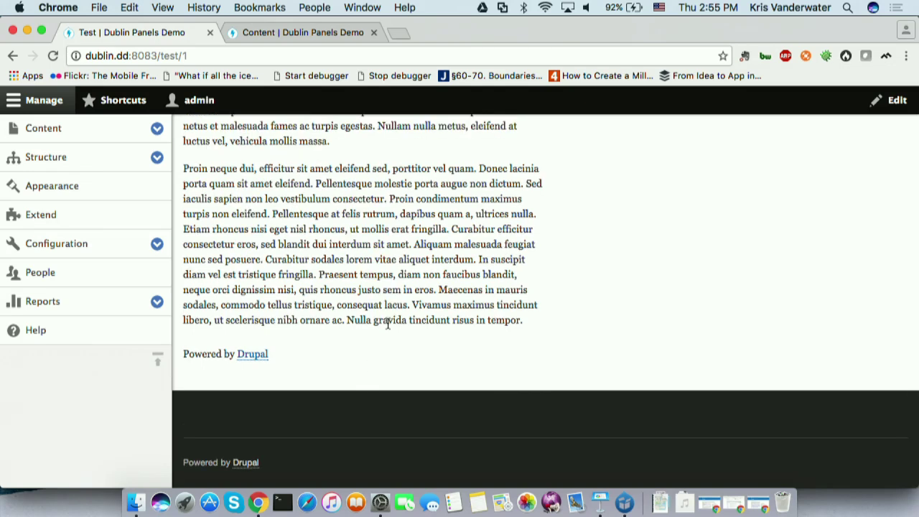
pyautogui.scroll(15, 387, 323)
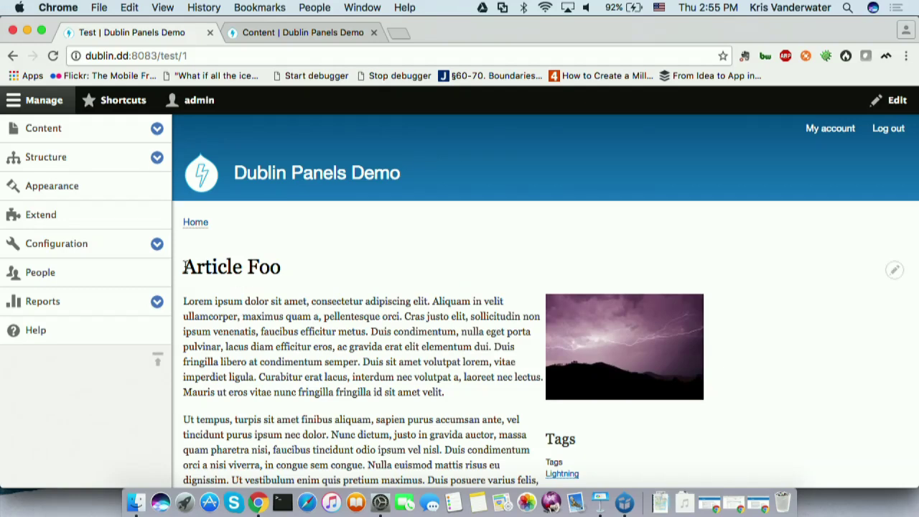
pyautogui.moveTo(185, 267); pyautogui.dragTo(366, 332)
pyautogui.click(365, 332)
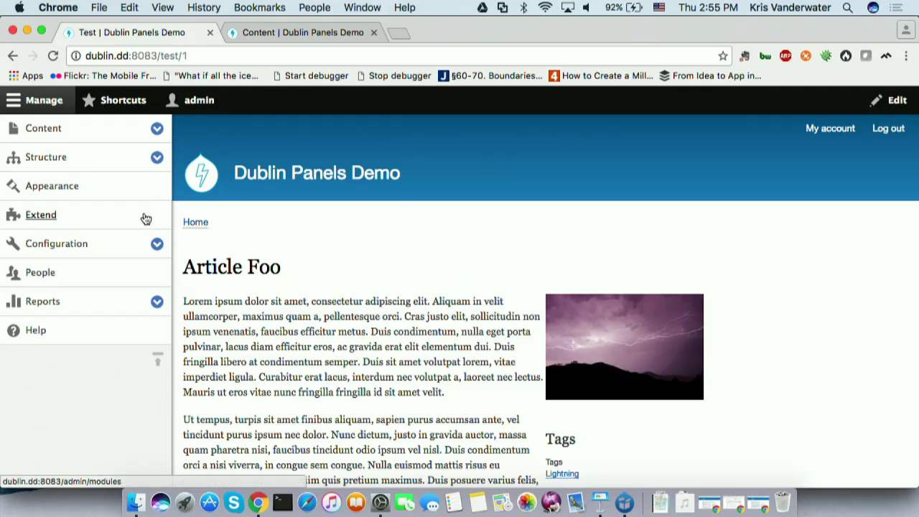
# Open the Article Foo node from the site's content list and examine the arrangement of its fields.
pyautogui.click(44, 128)
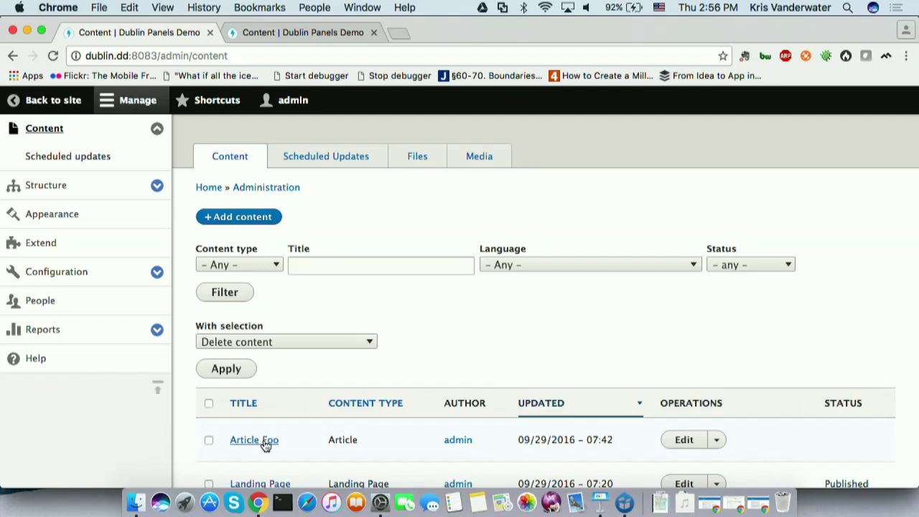
pyautogui.click(264, 443)
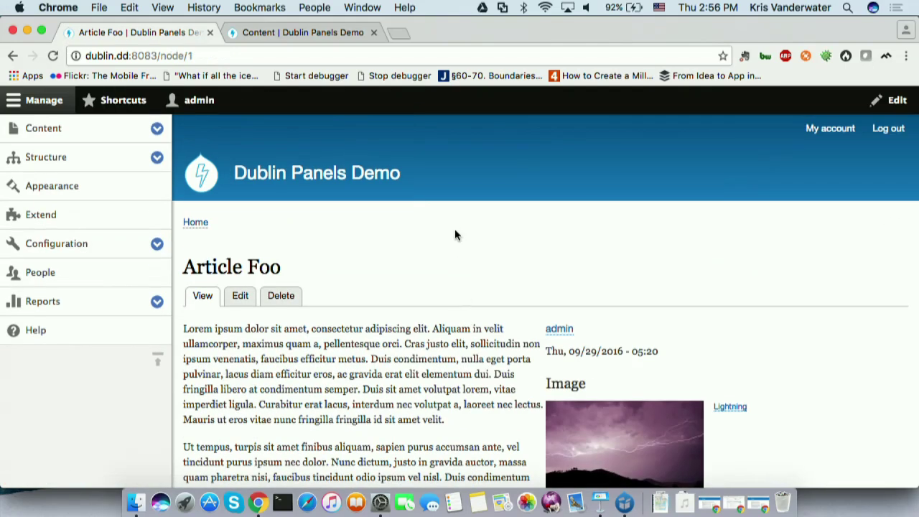
pyautogui.scroll(-3, 453, 231)
pyautogui.scroll(-5, 453, 231)
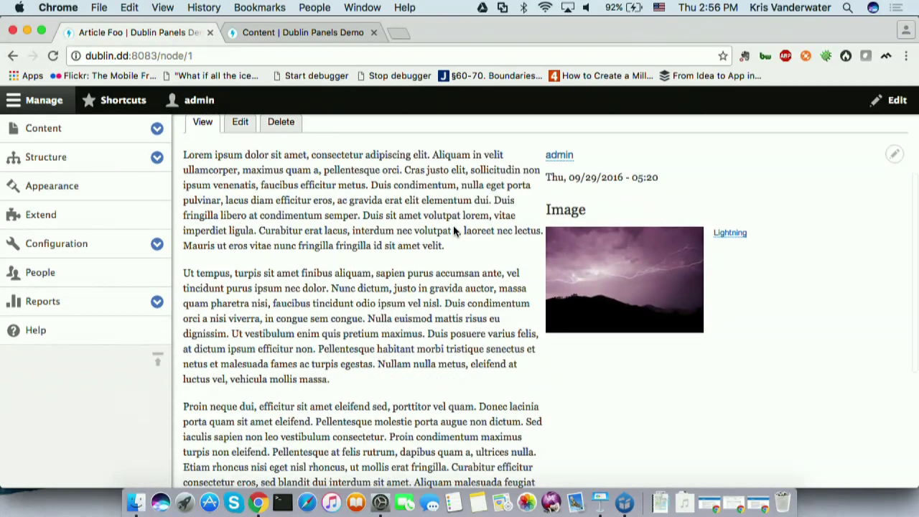
pyautogui.scroll(8, 453, 231)
pyautogui.scroll(-4, 452, 229)
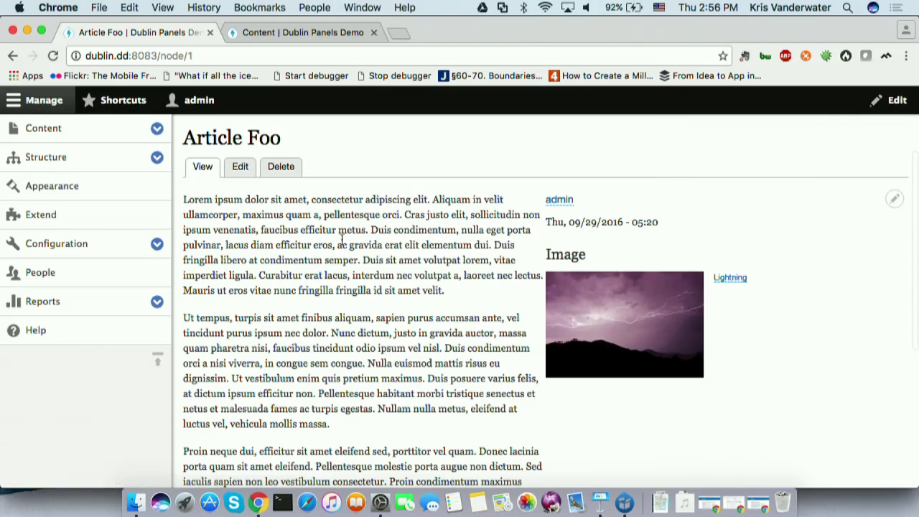
pyautogui.scroll(3, 340, 390)
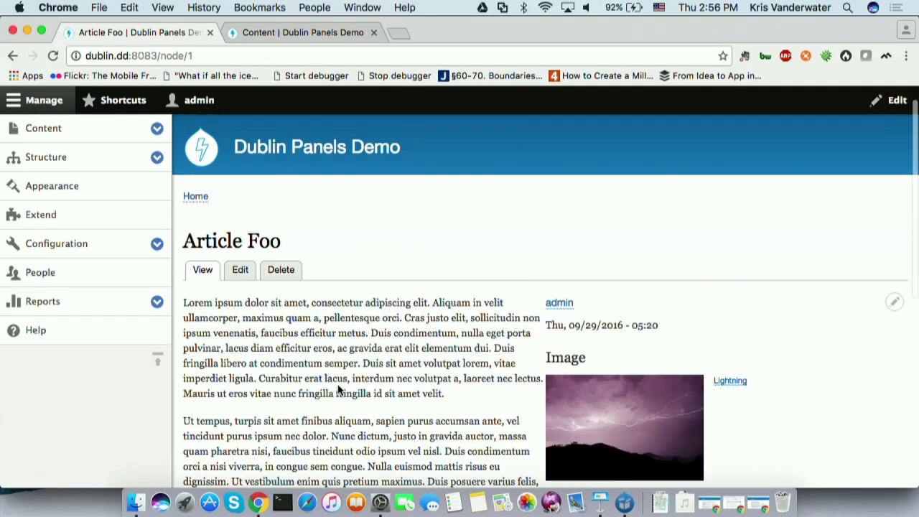
# Open the display management of the Article content type and check its Default and Inverse panelized displays.
pyautogui.click(288, 30)
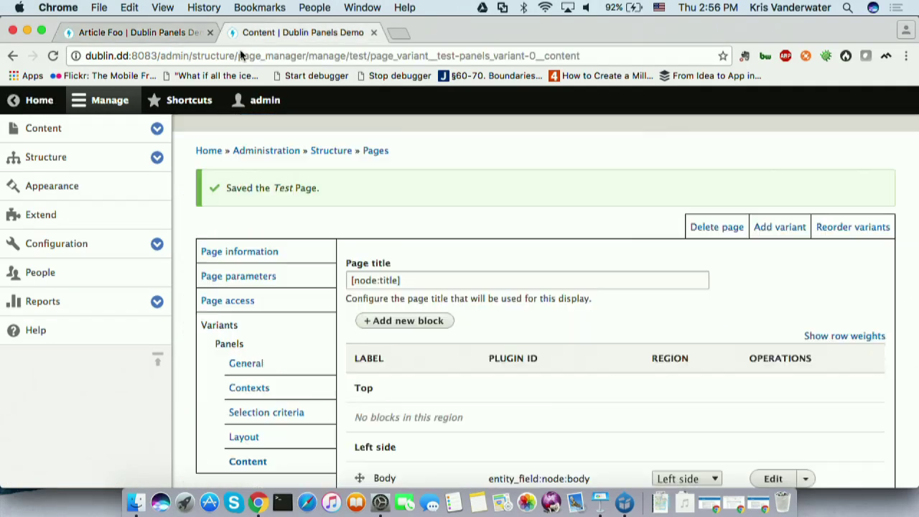
pyautogui.click(157, 158)
pyautogui.click(65, 243)
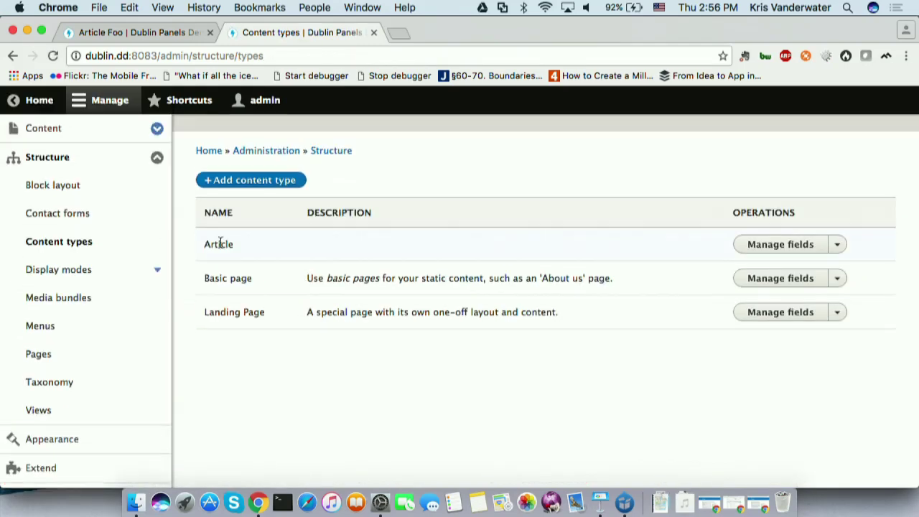
pyautogui.click(837, 245)
pyautogui.click(817, 282)
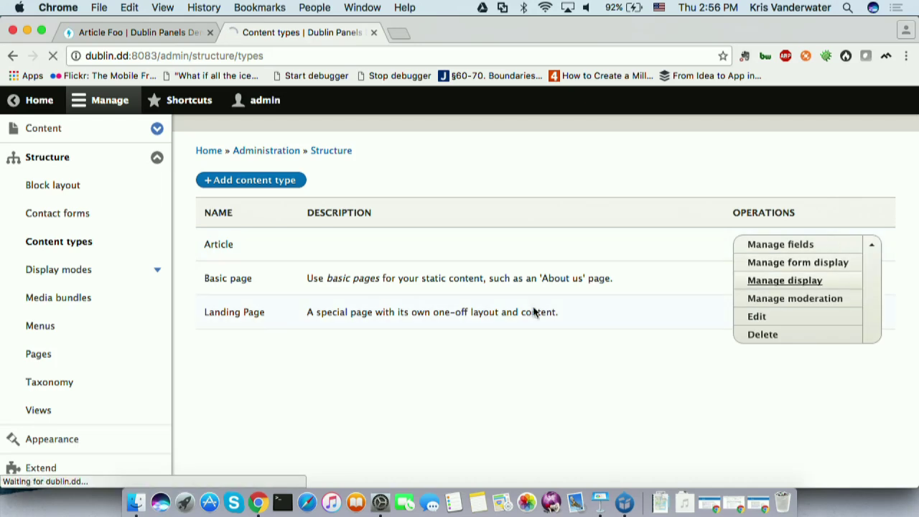
pyautogui.scroll(-5, 495, 232)
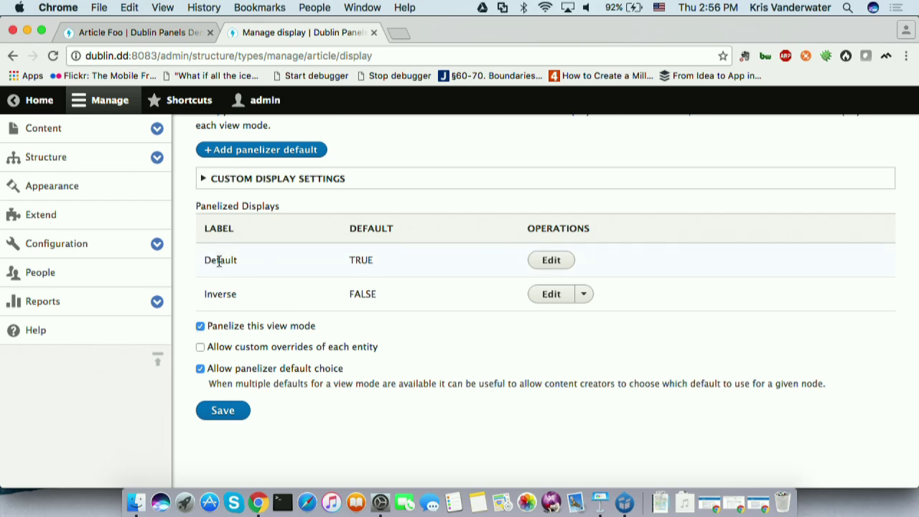
pyautogui.moveTo(205, 258); pyautogui.dragTo(255, 258)
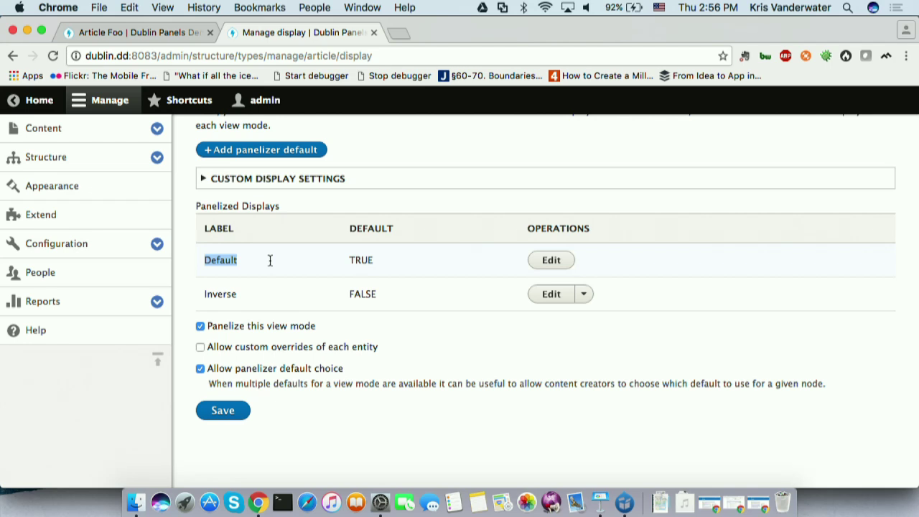
pyautogui.doubleClick(217, 295)
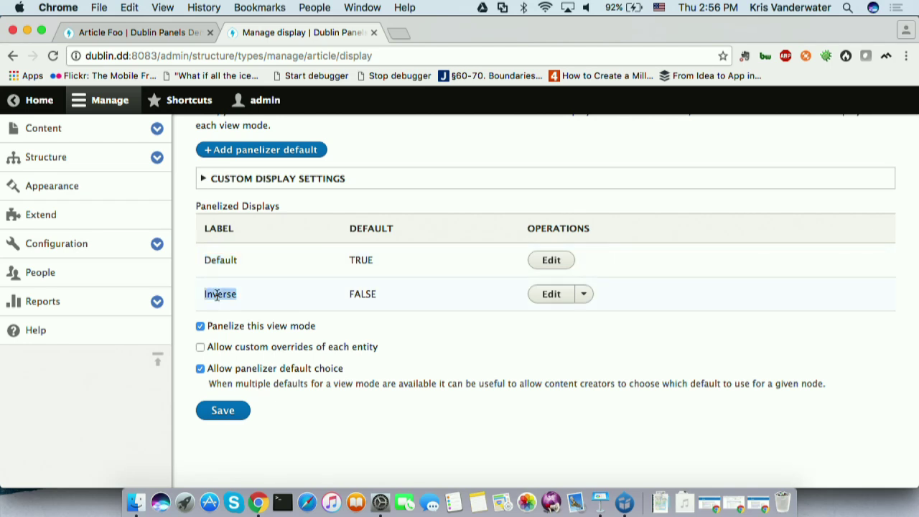
# Review the layout and content blocks of the Article type's Default panelized display, and leave it without saving.
pyautogui.click(551, 260)
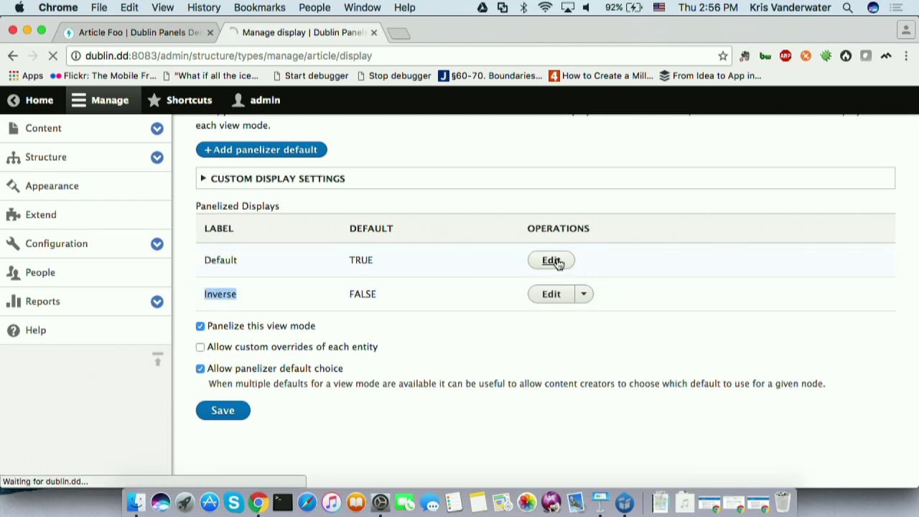
pyautogui.click(223, 240)
pyautogui.click(222, 264)
pyautogui.scroll(-5, 680, 378)
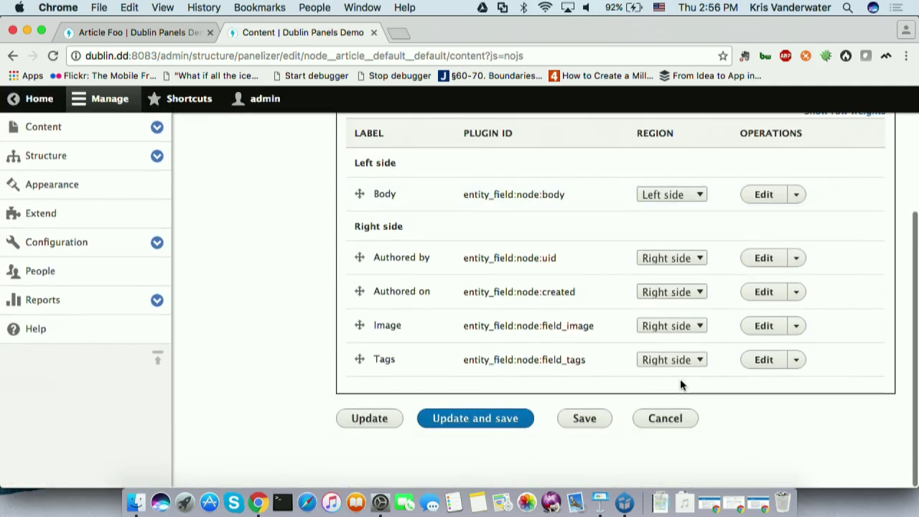
pyautogui.scroll(5, 680, 378)
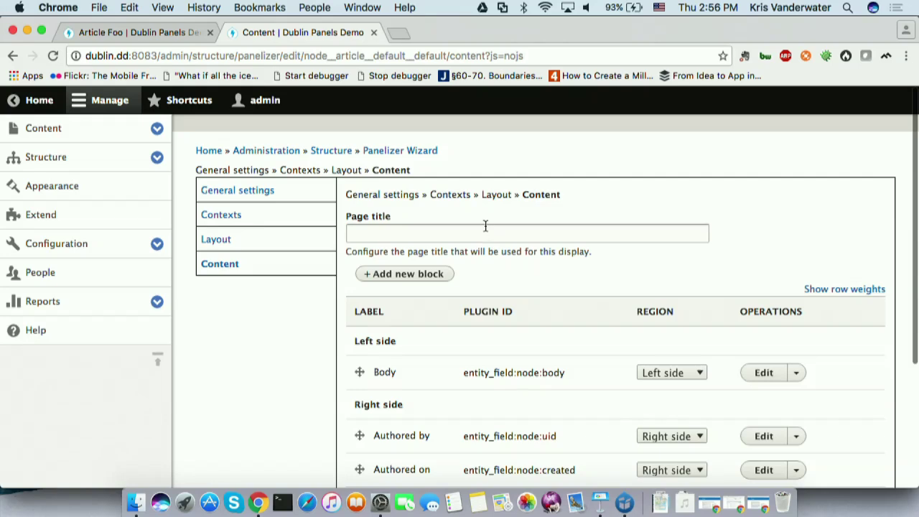
pyautogui.scroll(-5, 625, 335)
pyautogui.click(653, 420)
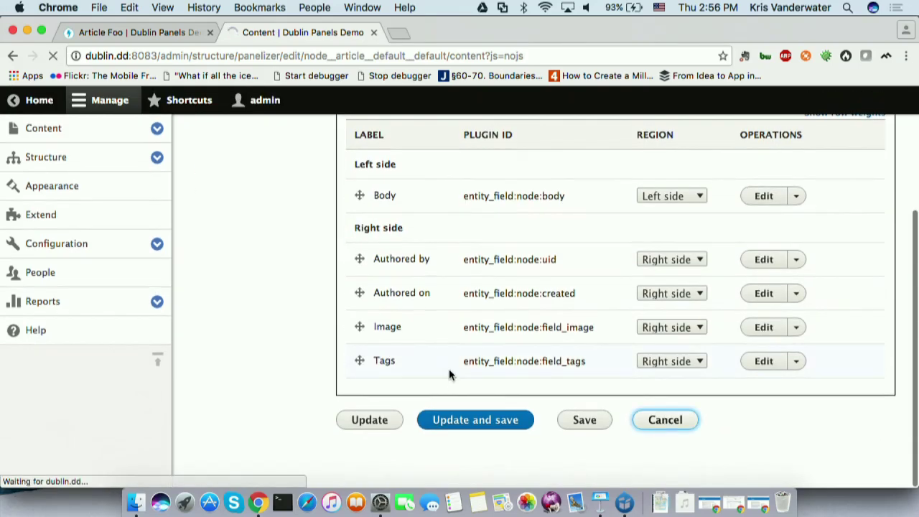
# Open the Inverse panelized display of the Article type and review its layout and content blocks.
pyautogui.scroll(-3, 539, 366)
pyautogui.click(550, 340)
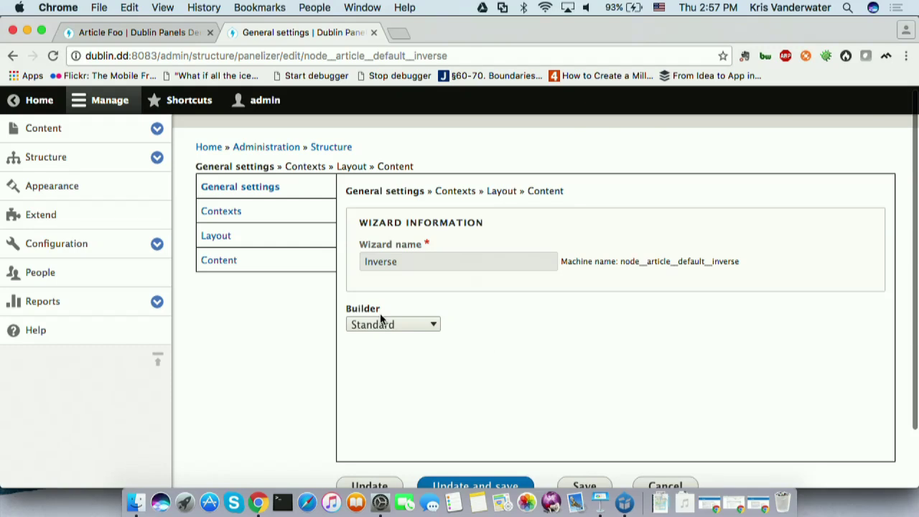
pyautogui.click(216, 239)
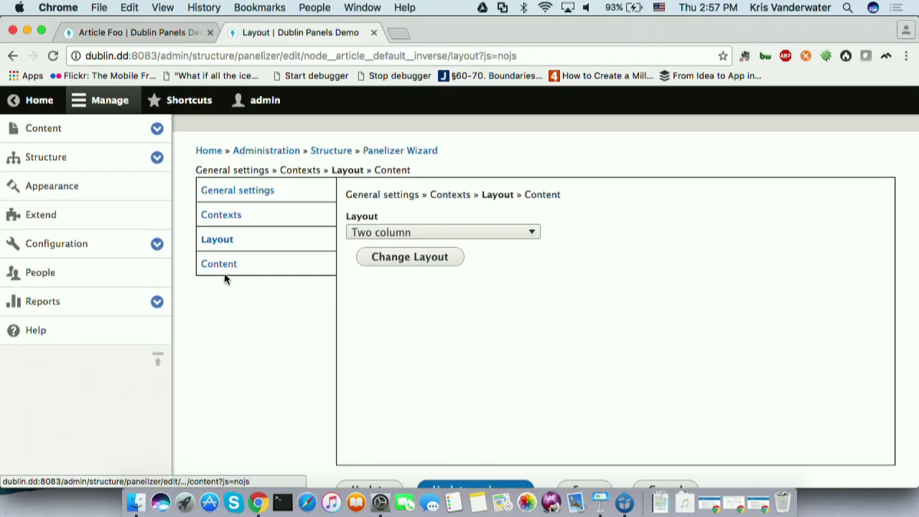
pyautogui.click(226, 266)
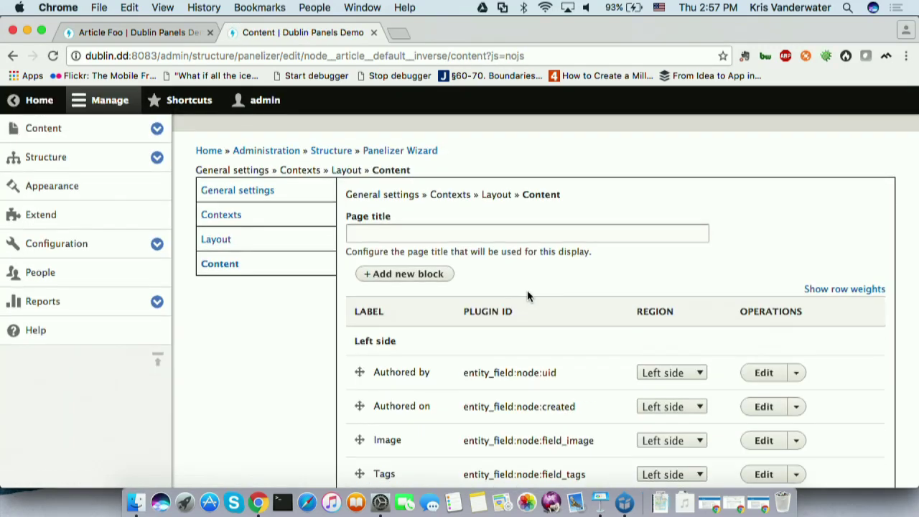
# Check the Inverse display's block list, leave it without saving, and review the Article type's panelizer options.
pyautogui.scroll(-5, 523, 294)
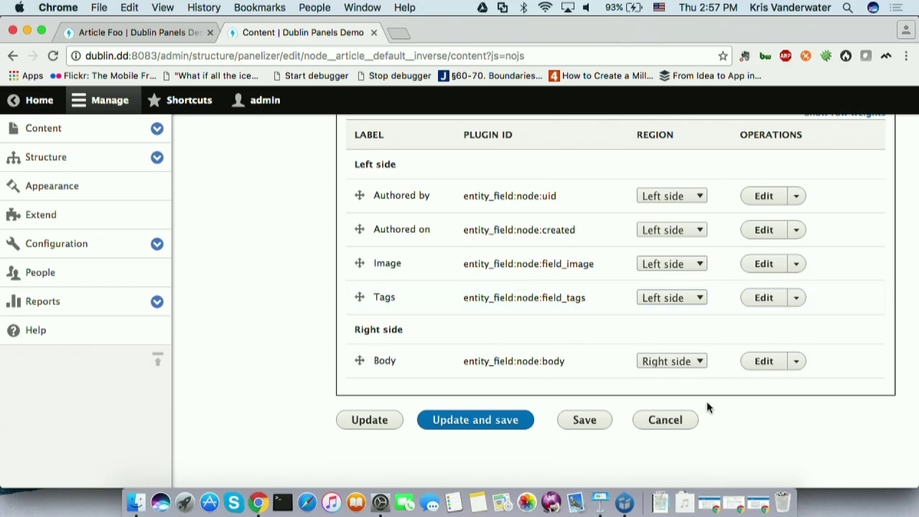
pyautogui.click(661, 422)
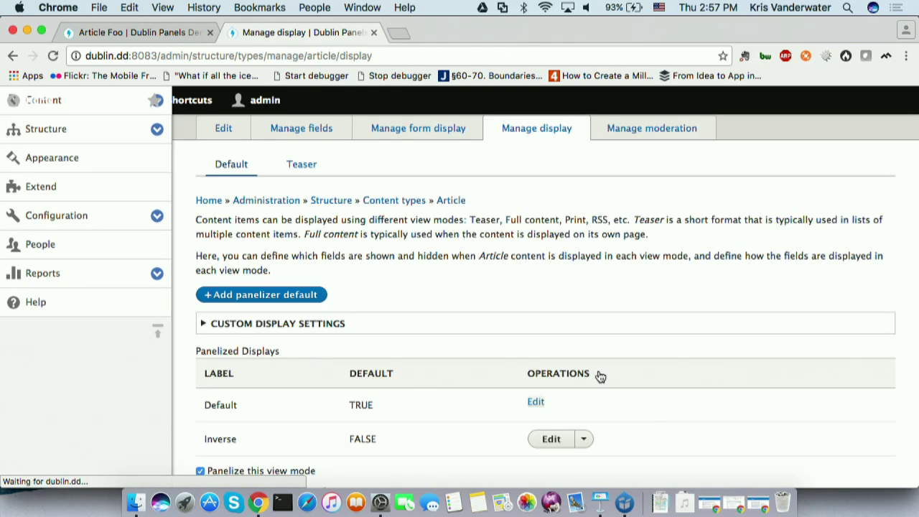
pyautogui.scroll(-5, 376, 264)
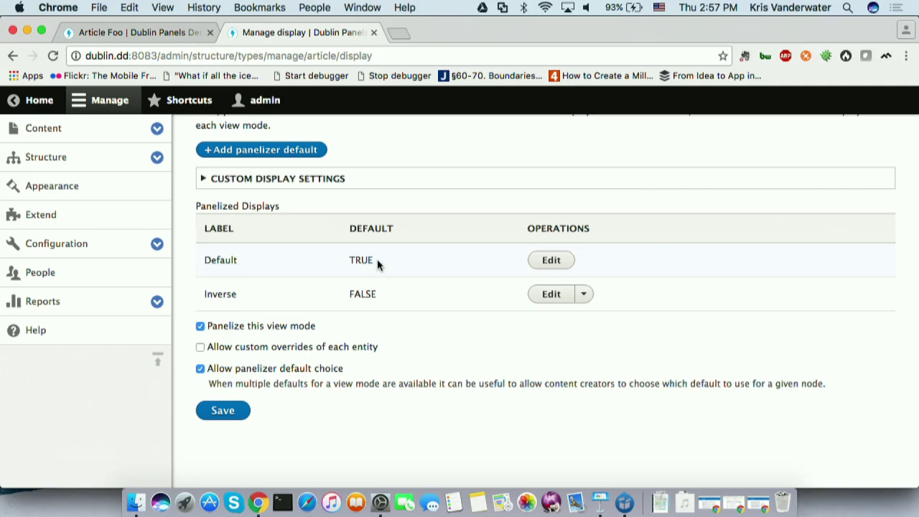
# Return to the Article Foo page, collapse the administration menu, and examine the placement of its fields.
pyautogui.click(142, 33)
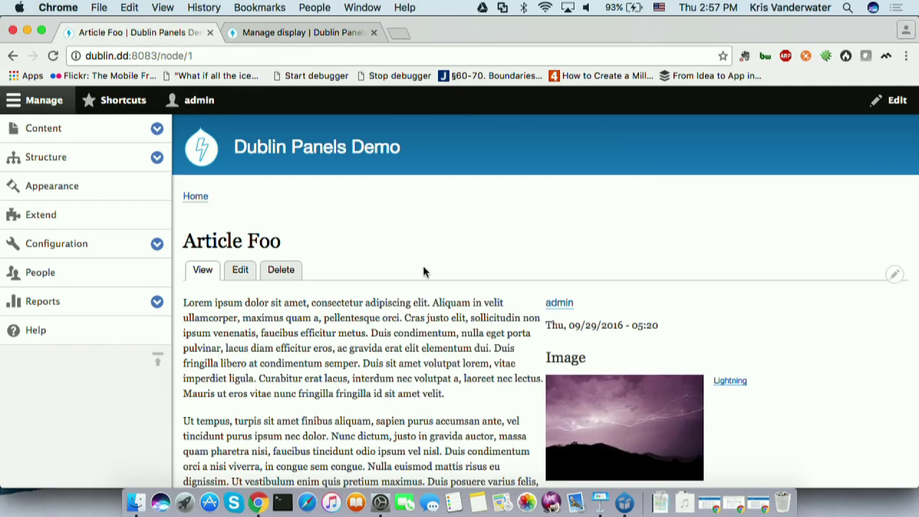
pyautogui.scroll(-3, 438, 264)
pyautogui.click(32, 101)
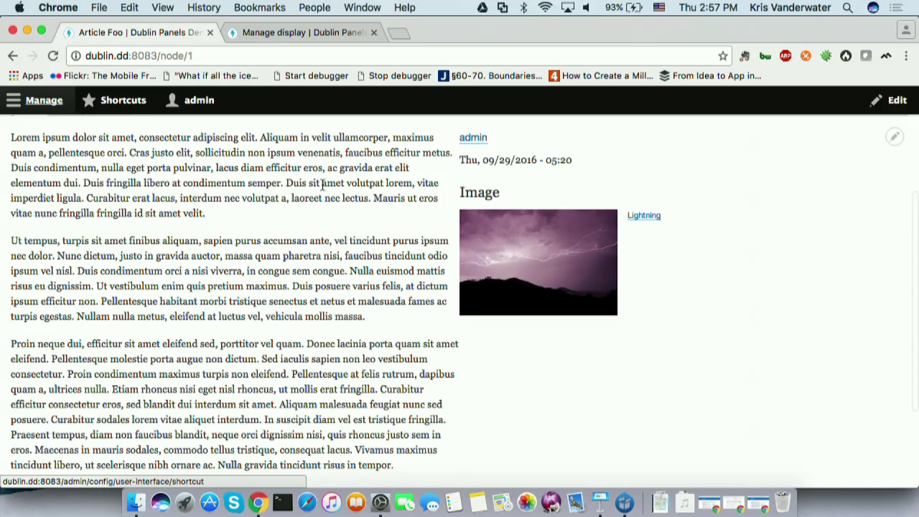
pyautogui.scroll(3, 420, 213)
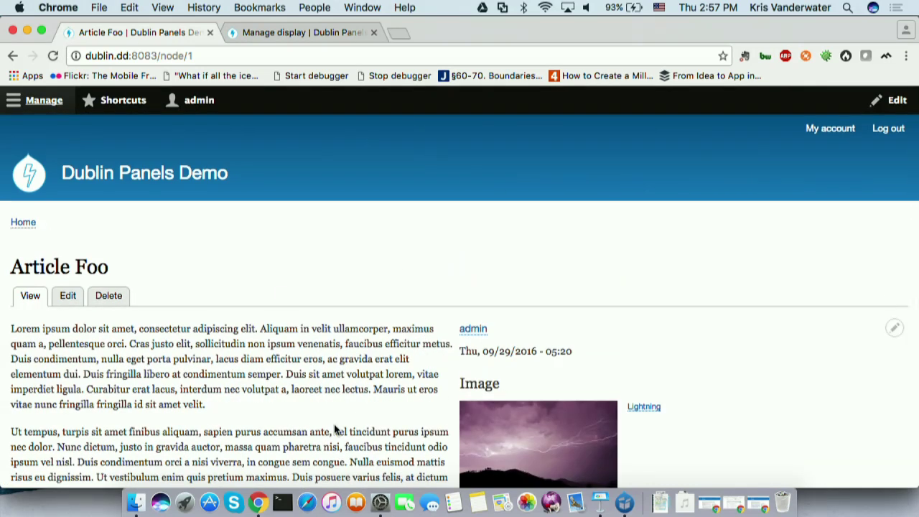
# Set Article Foo's Full content display to Inverse, save it keeping it published, and check the rearranged fields.
pyautogui.click(69, 295)
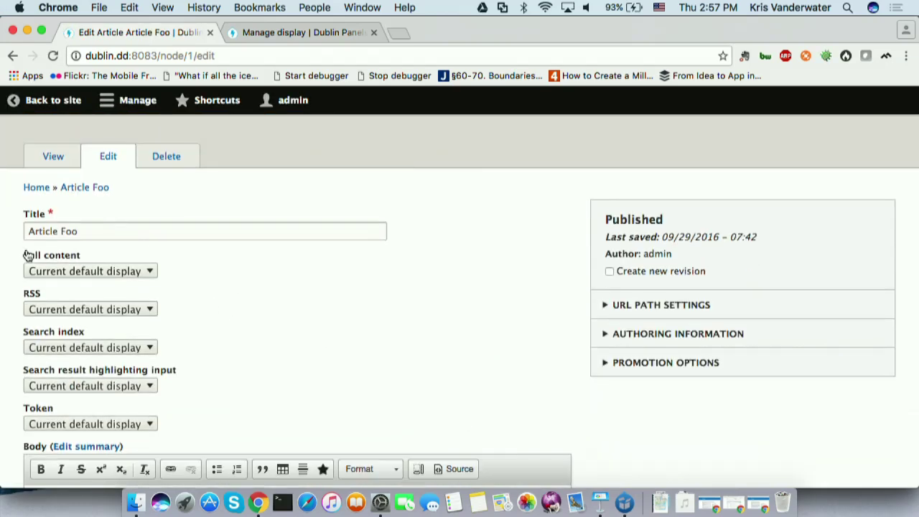
pyautogui.click(89, 272)
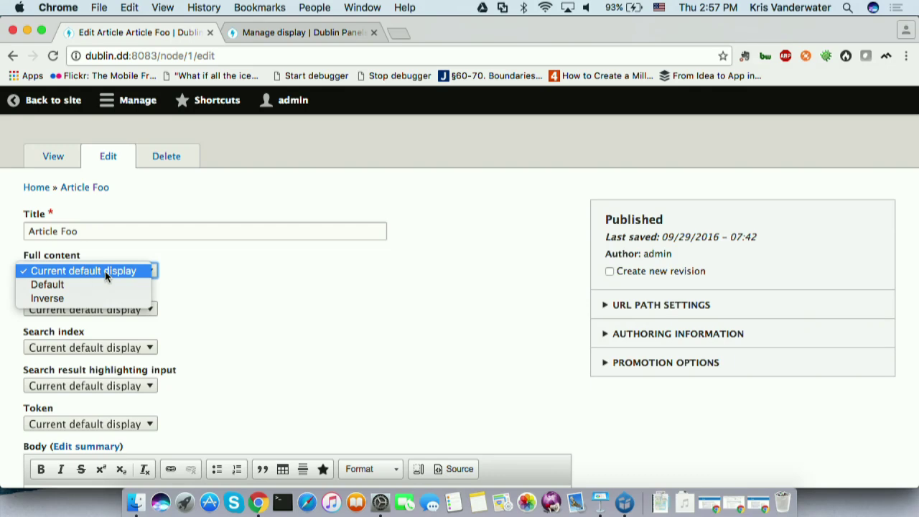
pyautogui.click(67, 298)
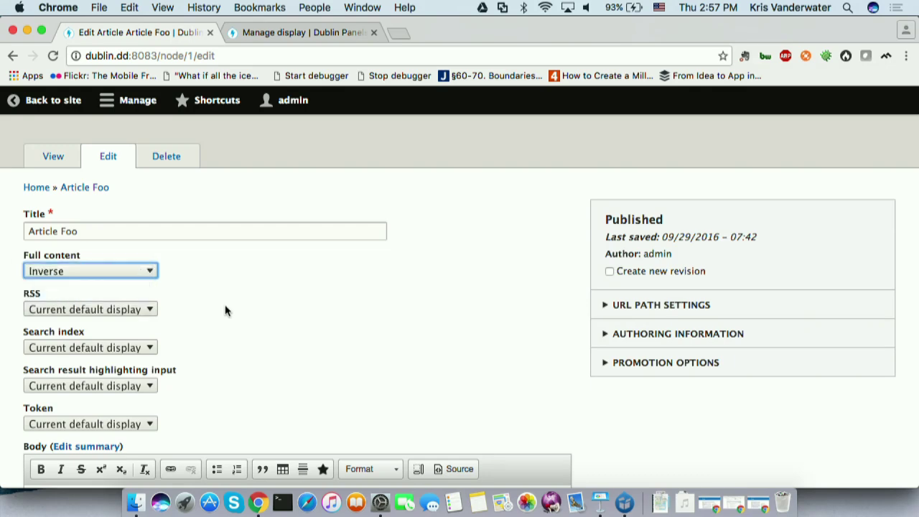
pyautogui.scroll(-10, 225, 304)
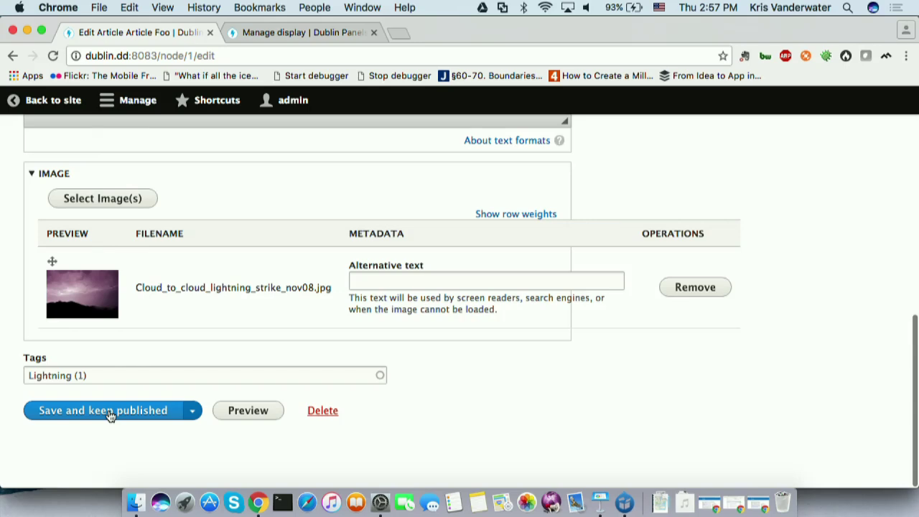
pyautogui.click(108, 412)
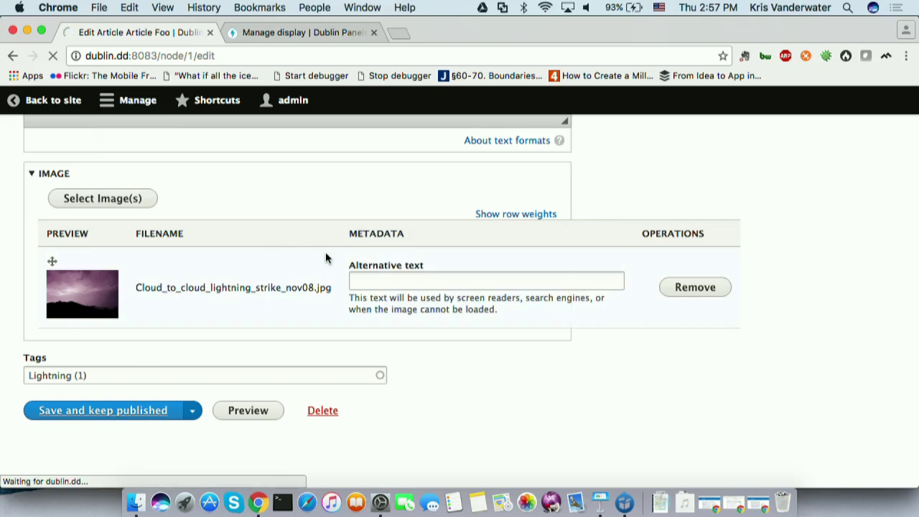
pyautogui.scroll(-4, 437, 297)
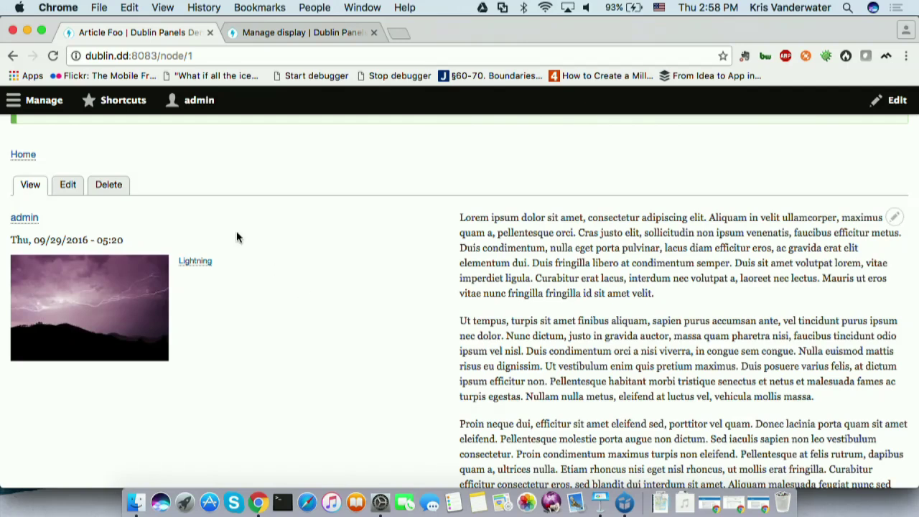
pyautogui.scroll(4, 236, 231)
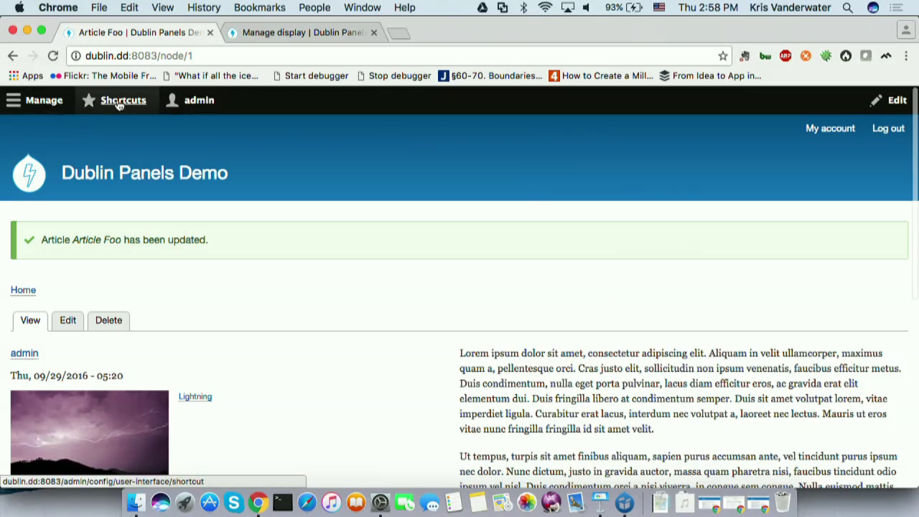
# Create a Landing Page titled "About Us" from the site's content list, with the current default display and Draft moderation state.
pyautogui.click(40, 102)
pyautogui.click(42, 130)
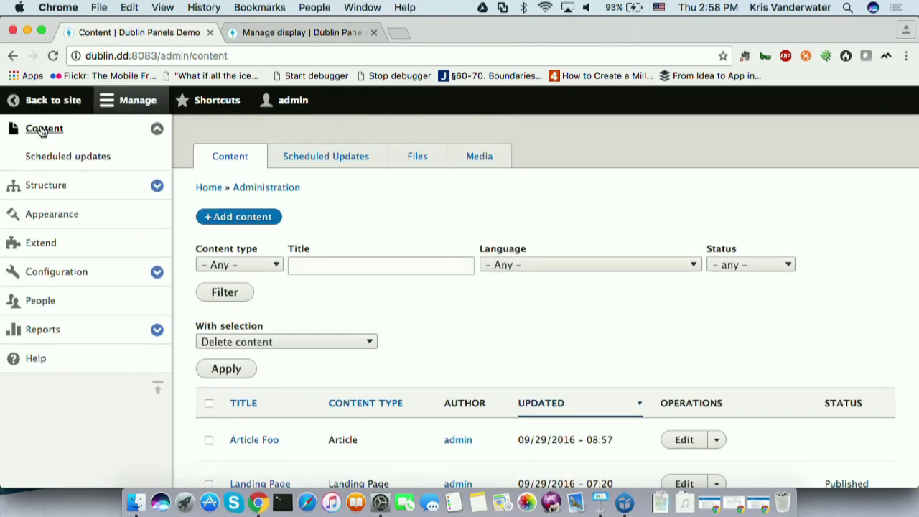
pyautogui.scroll(-3, 299, 336)
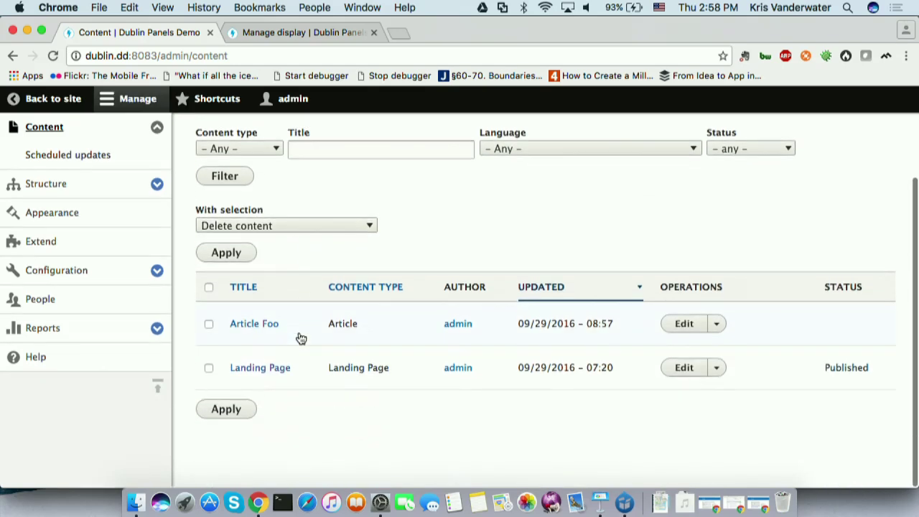
pyautogui.scroll(3, 261, 371)
pyautogui.click(50, 129)
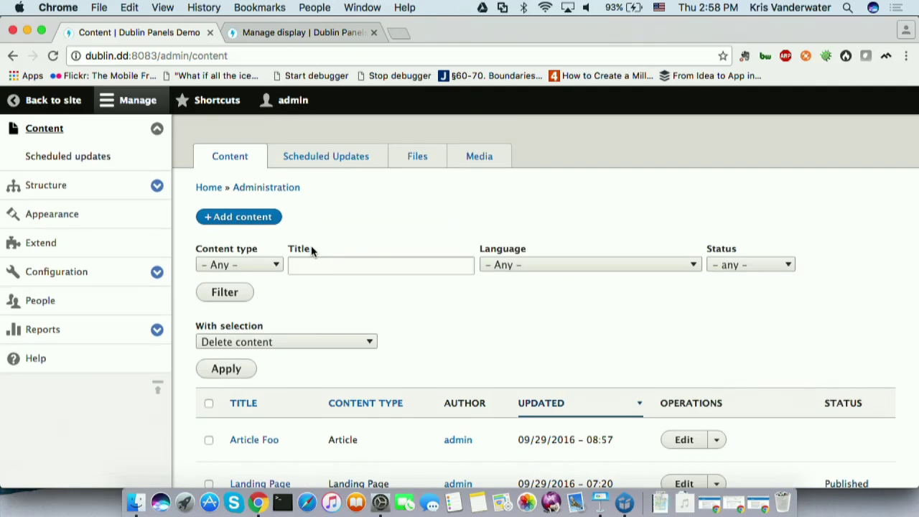
pyautogui.click(226, 223)
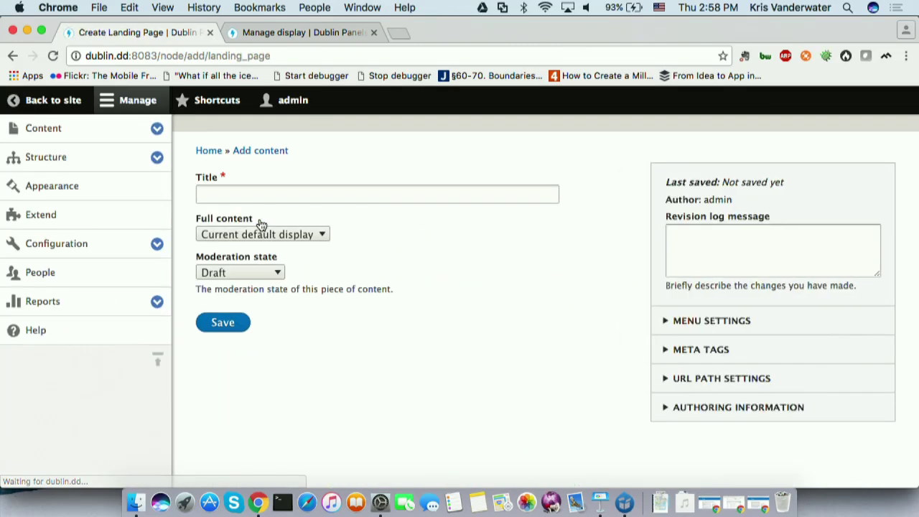
pyautogui.click(278, 193)
pyautogui.write('About Us')
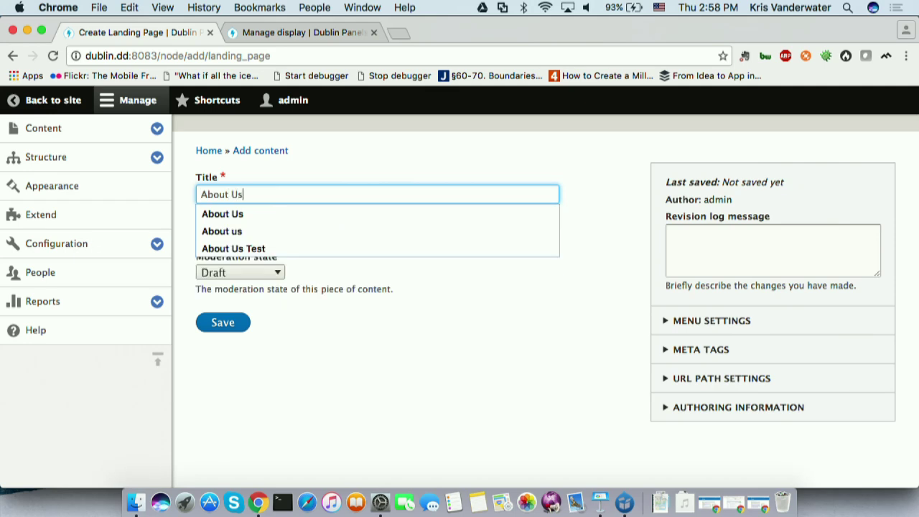
pyautogui.press('Tab')
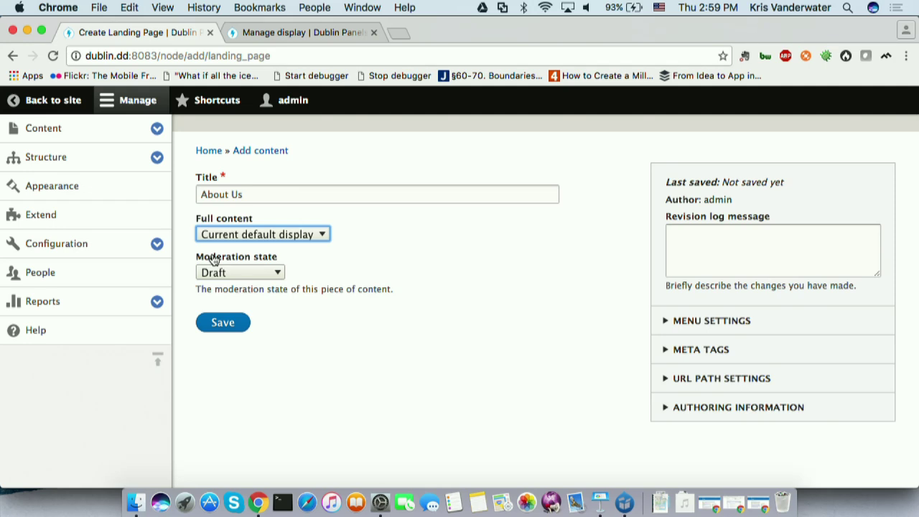
pyautogui.click(225, 324)
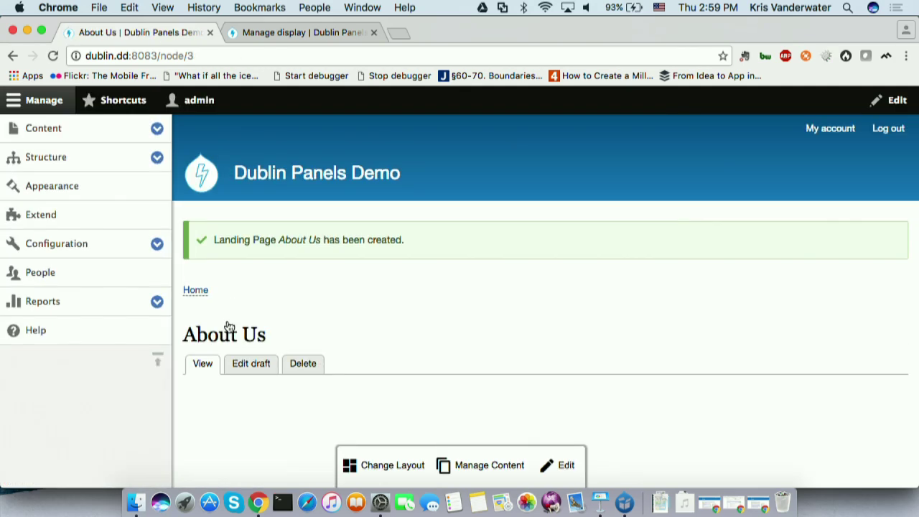
# Examine the About Us draft's editing form and return to its page view without saving.
pyautogui.scroll(-3, 379, 315)
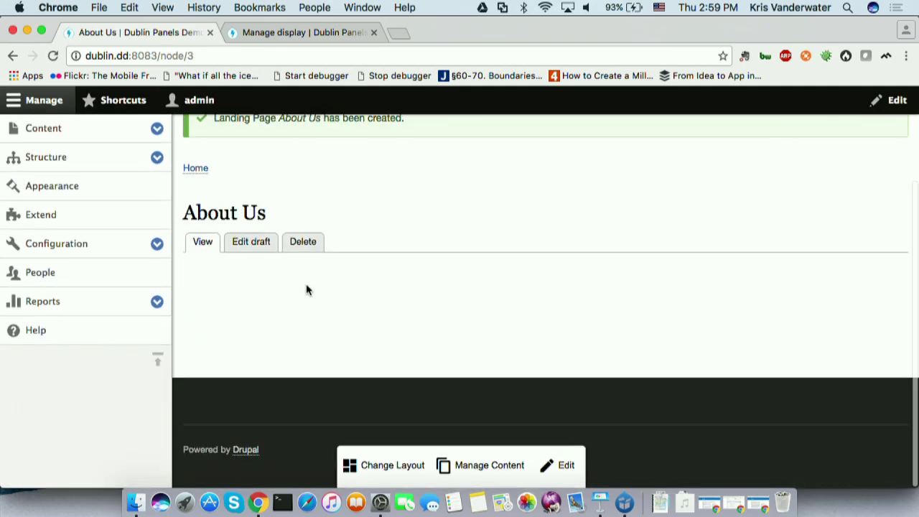
pyautogui.click(242, 246)
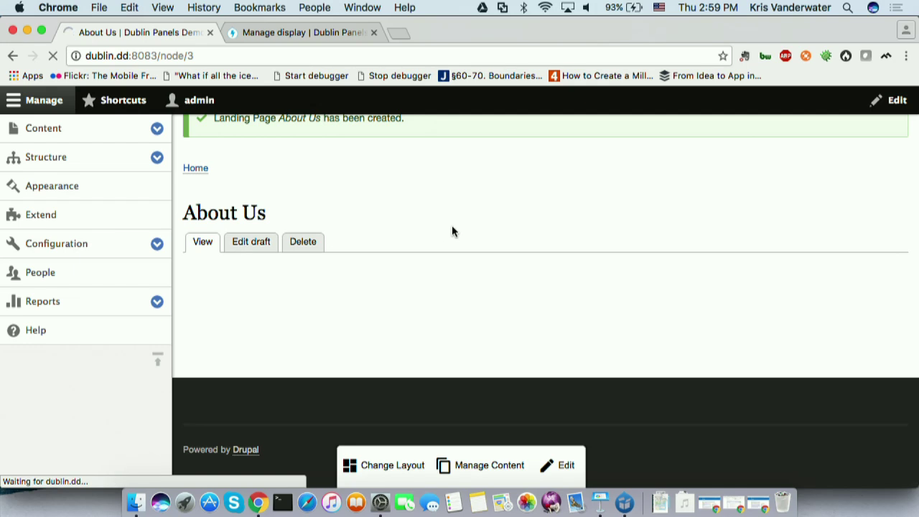
pyautogui.scroll(-1, 449, 223)
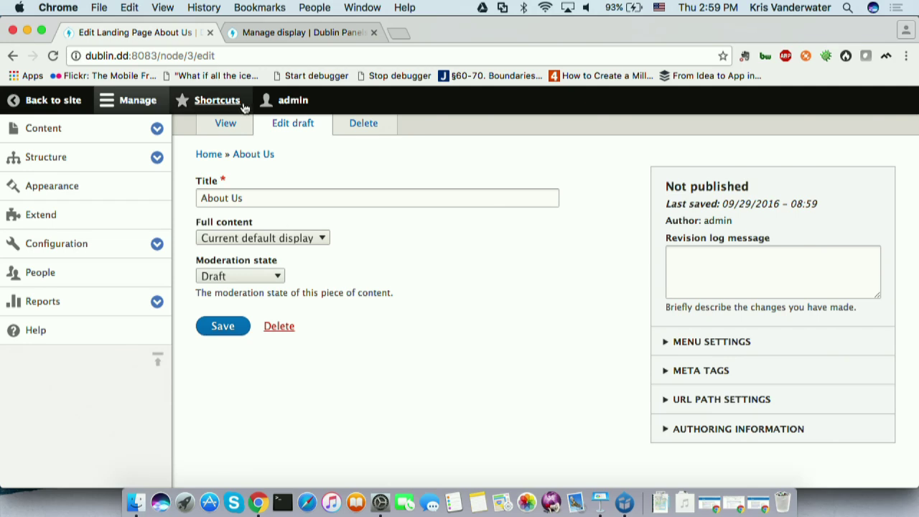
pyautogui.click(240, 127)
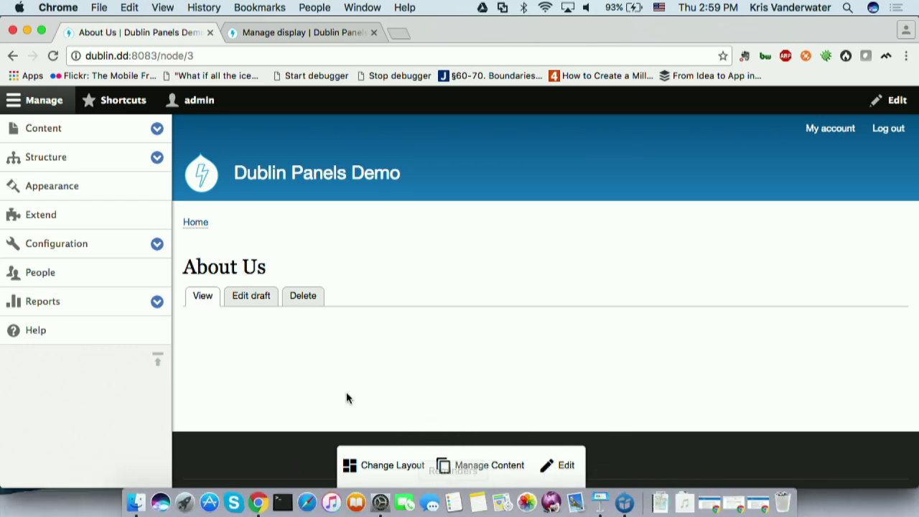
# Try to find a block for the About Us page by searching all categories for "power", and reload the page.
pyautogui.click(504, 466)
pyautogui.click(468, 397)
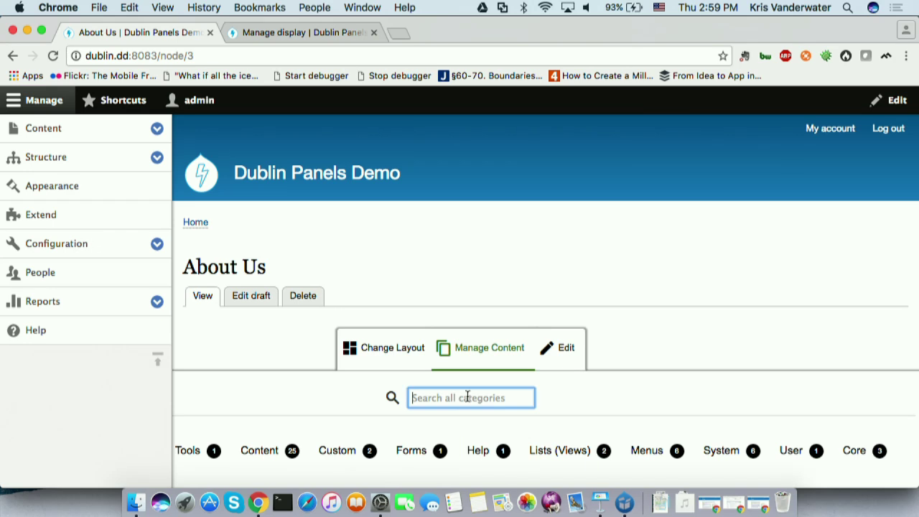
pyautogui.click(44, 99)
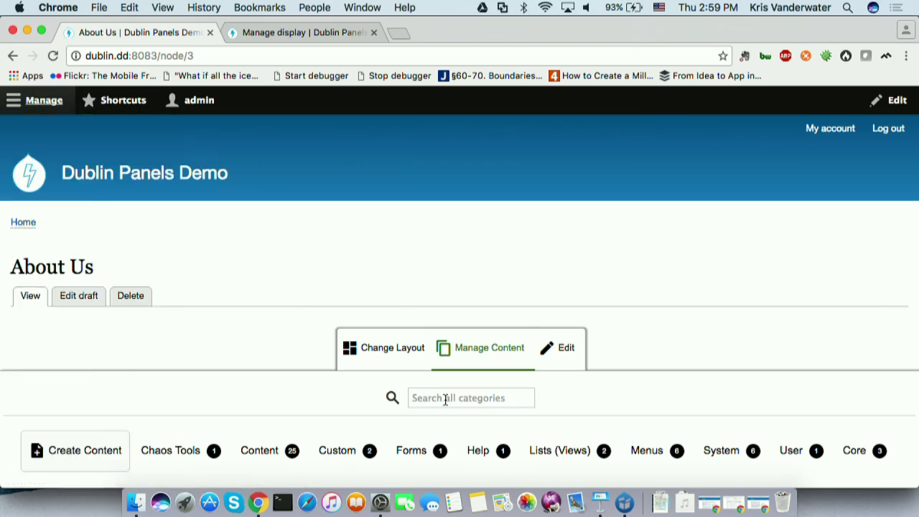
pyautogui.click(448, 401)
pyautogui.write('power')
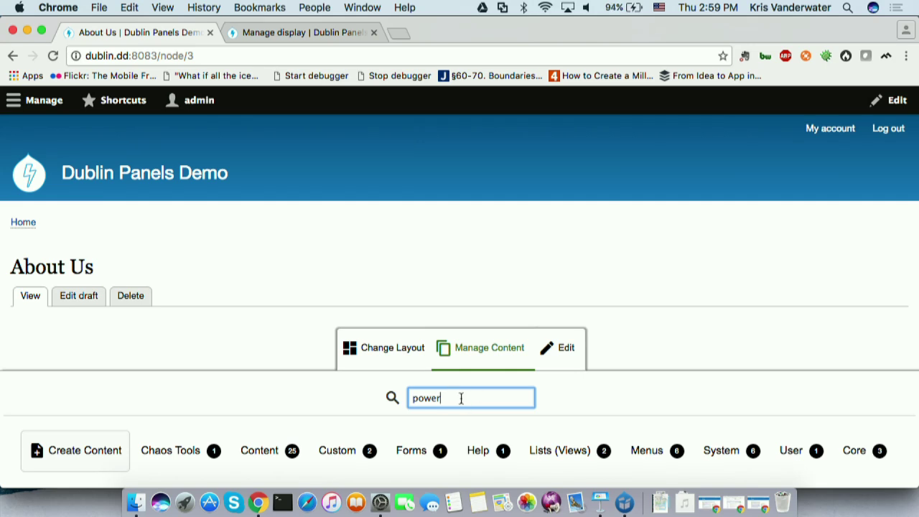
pyautogui.press('super+a')
pyautogui.press('super+r')
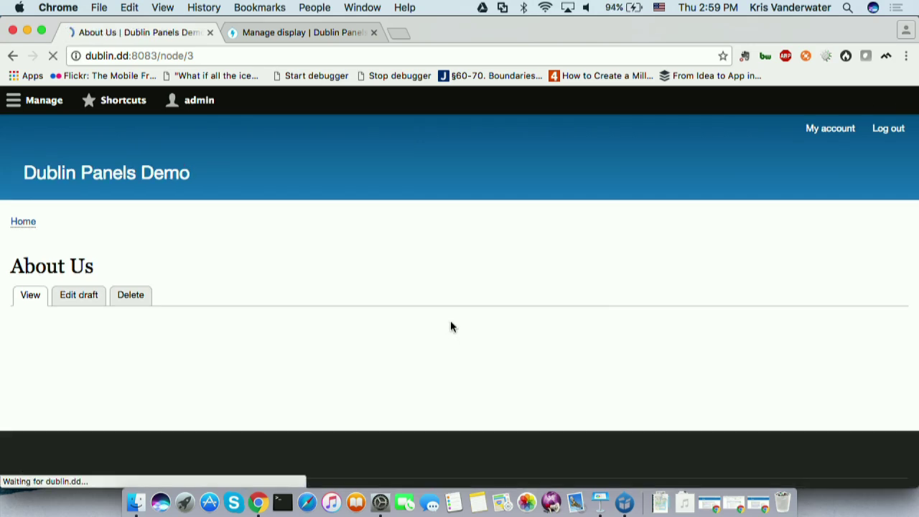
# Add the System category's Powered by Drupal block to the About Us page's Middle column region and save the display as custom.
pyautogui.click(488, 465)
pyautogui.click(459, 399)
pyautogui.write('power')
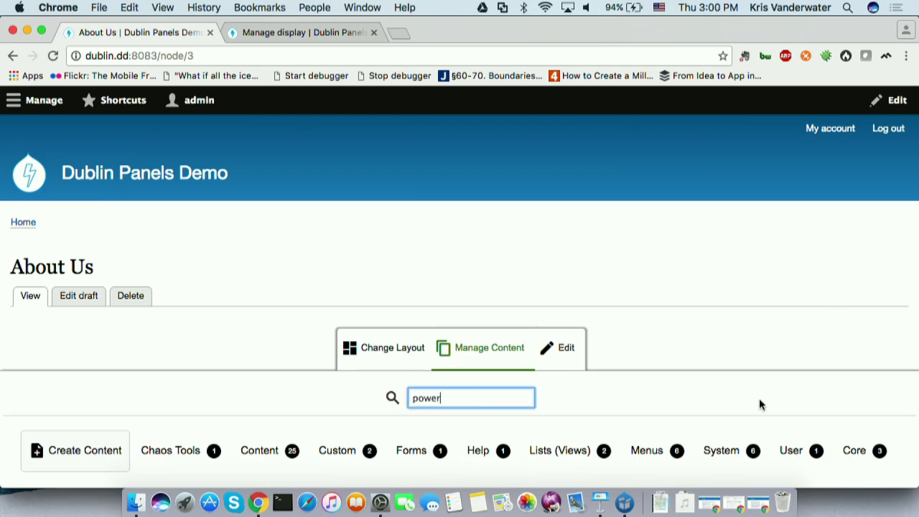
pyautogui.click(858, 455)
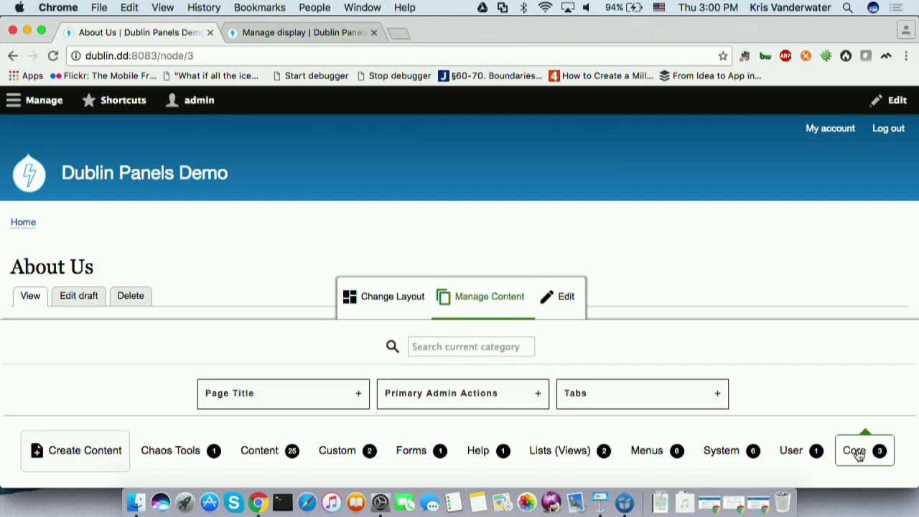
pyautogui.click(714, 453)
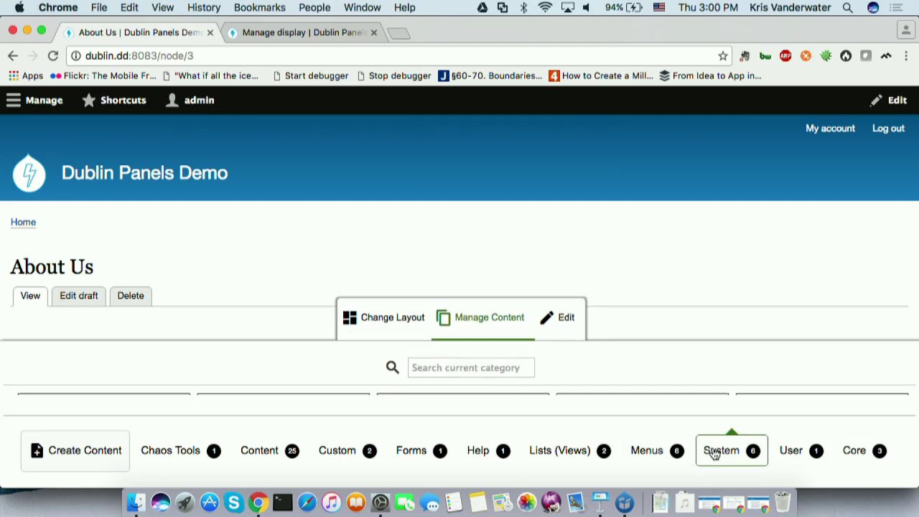
pyautogui.click(468, 399)
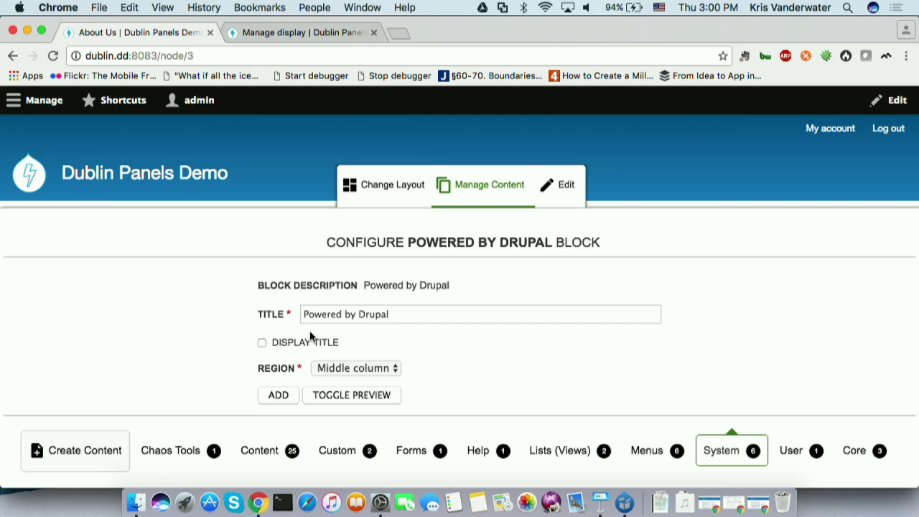
pyautogui.click(279, 396)
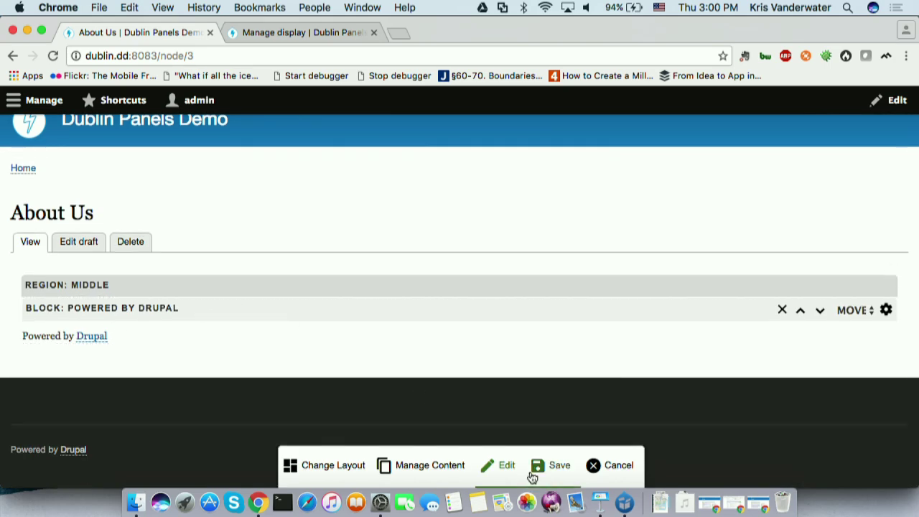
pyautogui.click(560, 466)
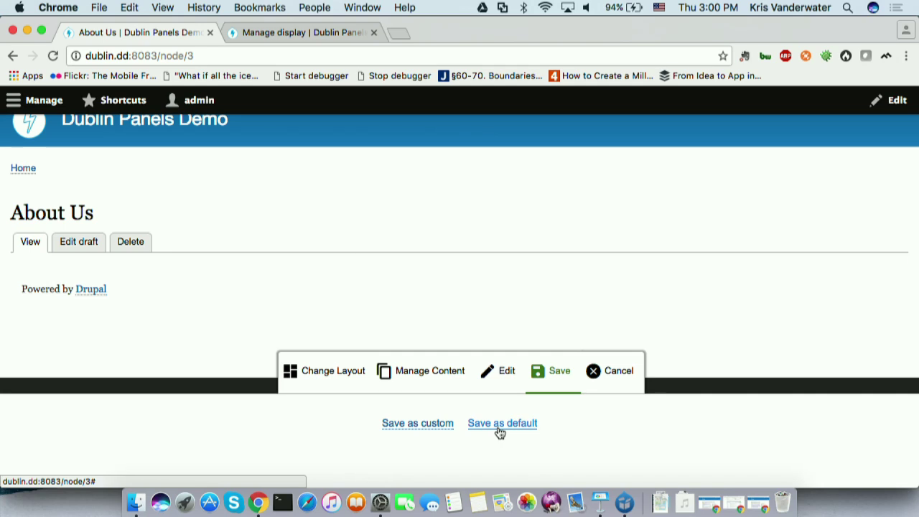
pyautogui.click(415, 426)
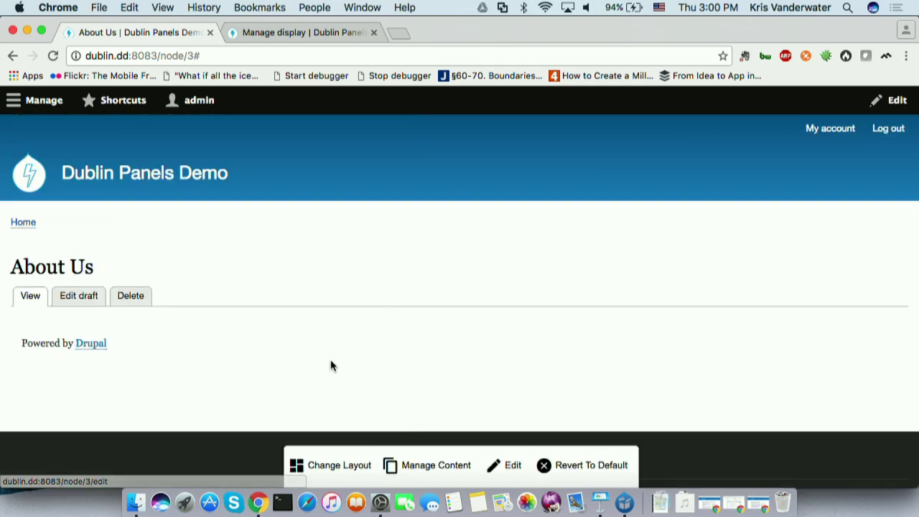
# Change the About Us page's layout to the two-column layout with full-width top and bottom regions.
pyautogui.click(344, 465)
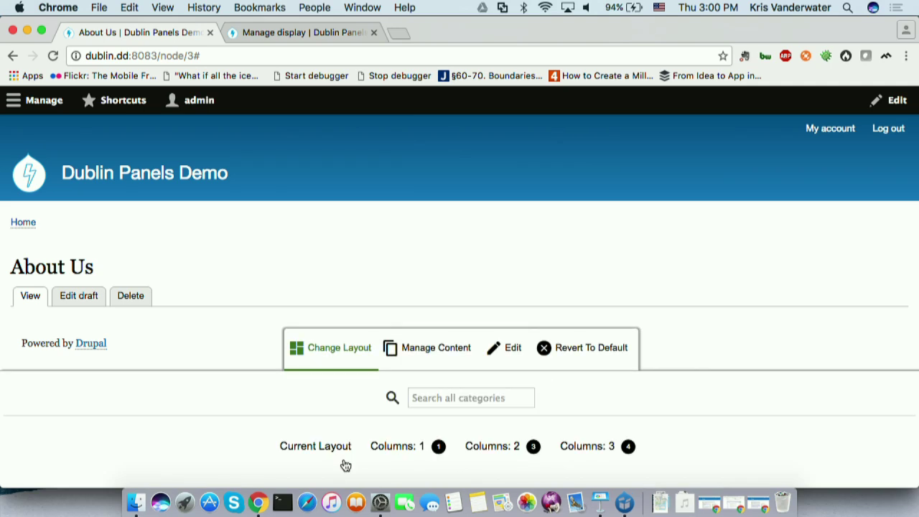
pyautogui.click(517, 442)
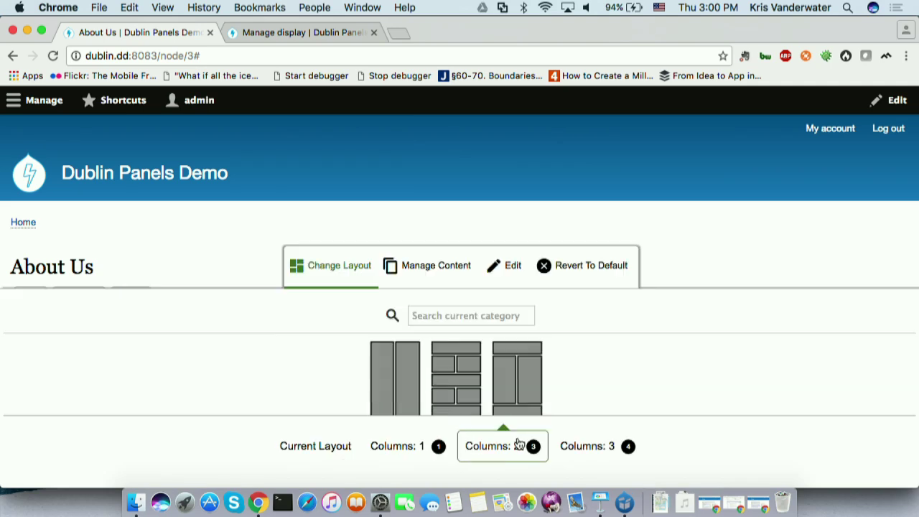
pyautogui.click(518, 352)
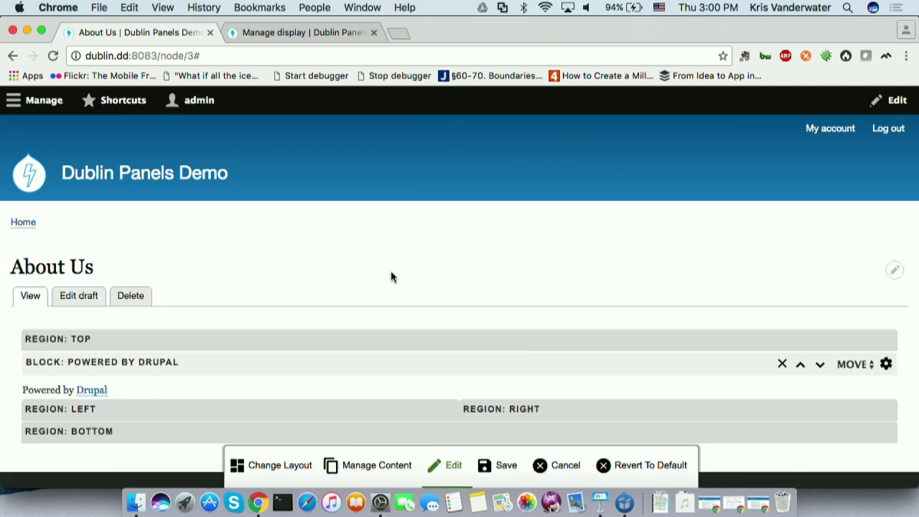
# Move the Powered by Drupal block to the Bottom region and save the About Us display as custom.
pyautogui.scroll(-3, 391, 277)
pyautogui.moveTo(286, 267); pyautogui.dragTo(272, 389)
pyautogui.click(503, 468)
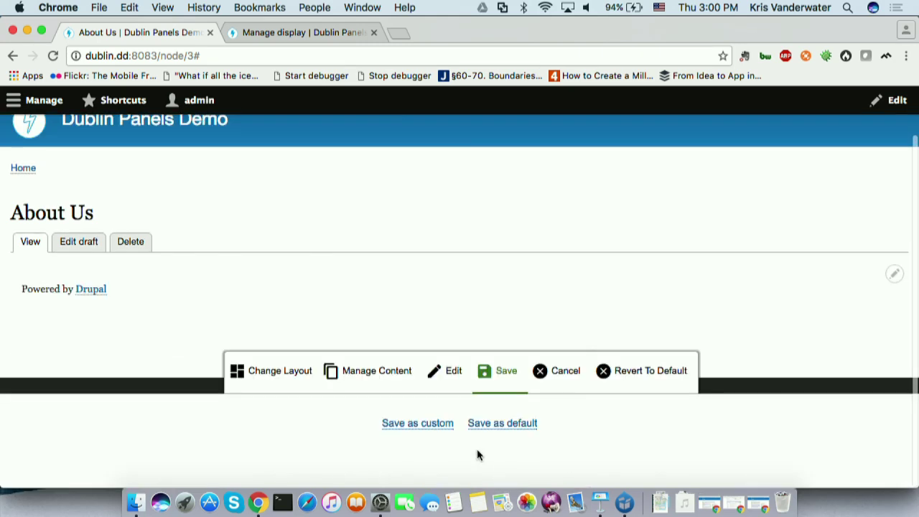
pyautogui.click(416, 423)
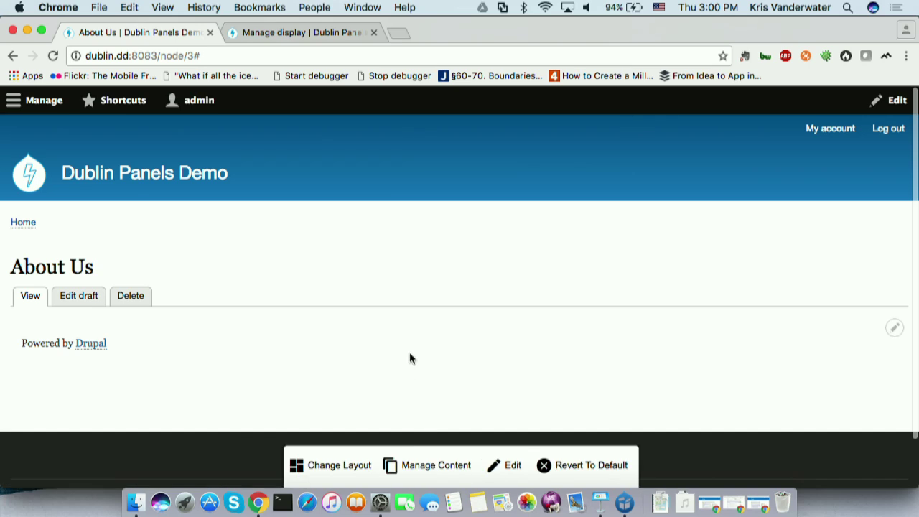
# Open the form for creating a new Basic Block on the About Us page.
pyautogui.click(447, 465)
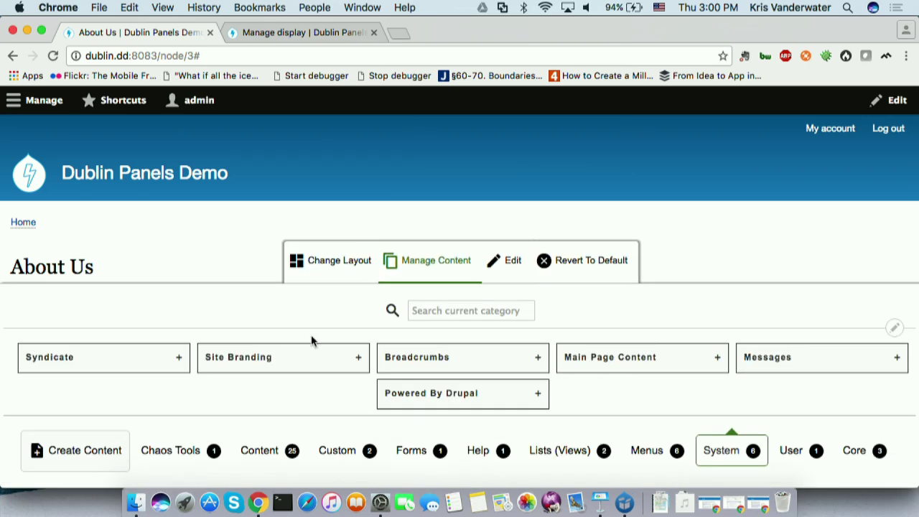
pyautogui.click(76, 453)
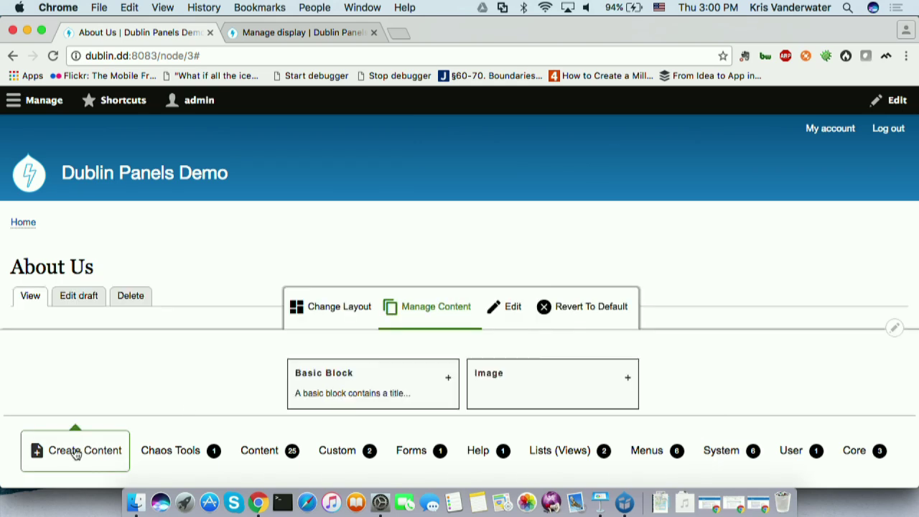
pyautogui.click(336, 390)
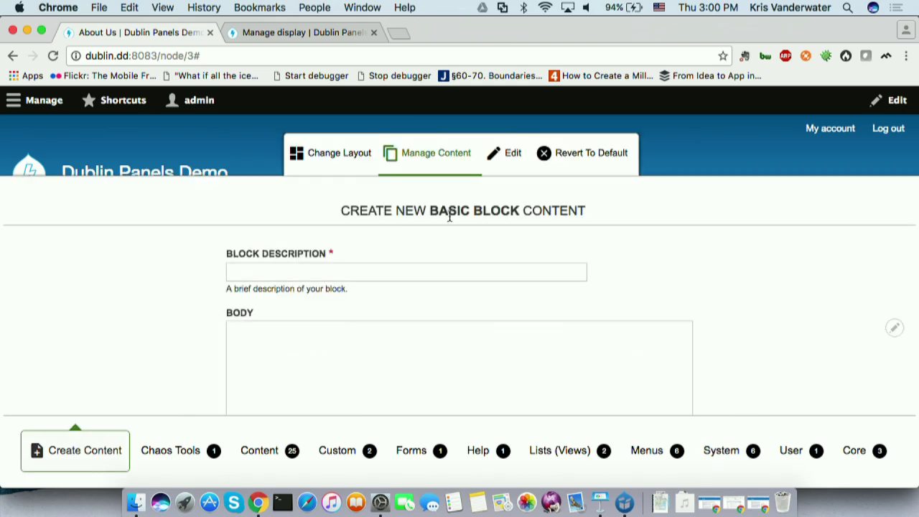
pyautogui.press('super+t')
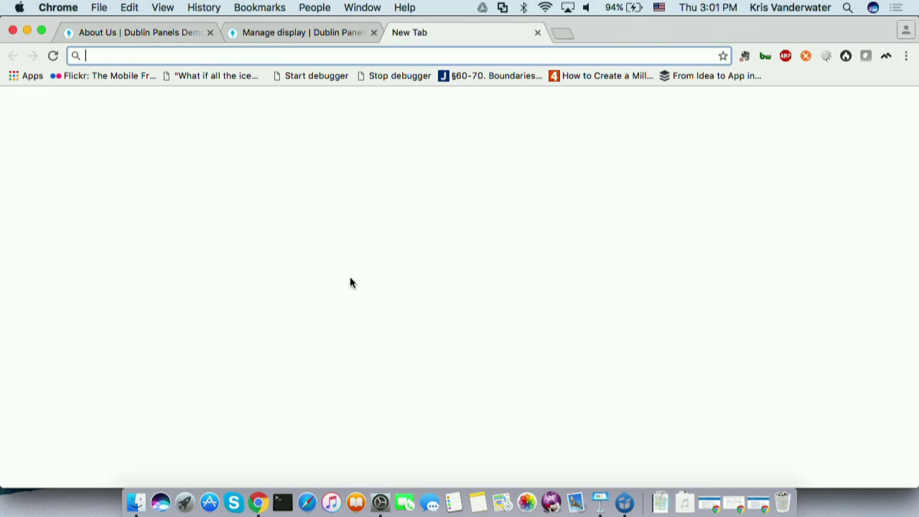
pyautogui.write('lipsum')
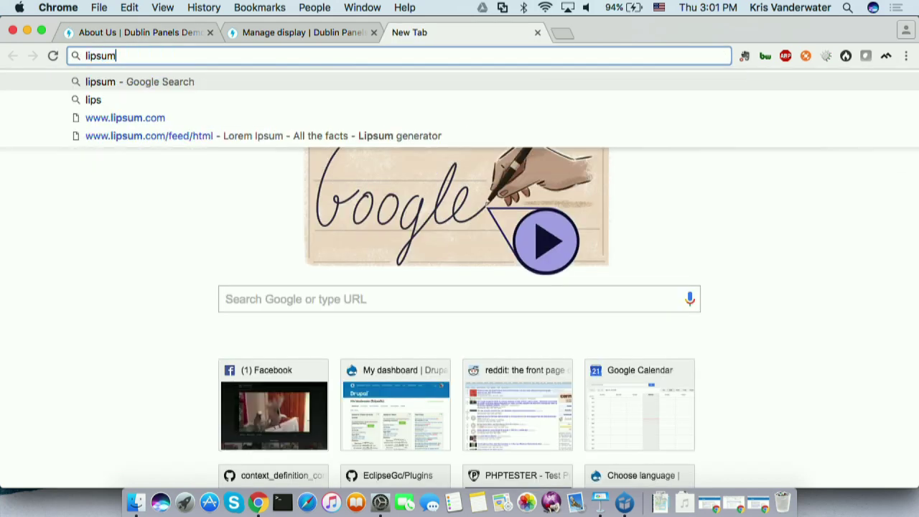
pyautogui.press('Return')
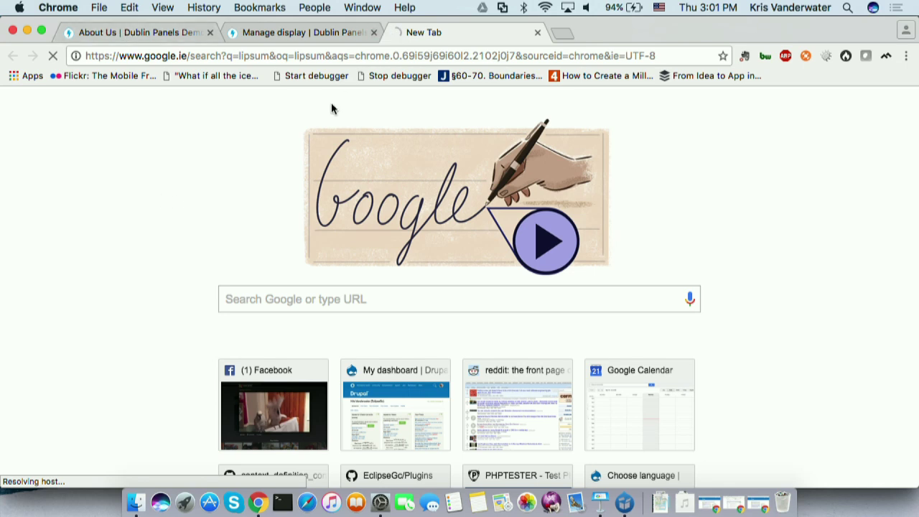
pyautogui.press('super+l')
pyautogui.write('lipsum')
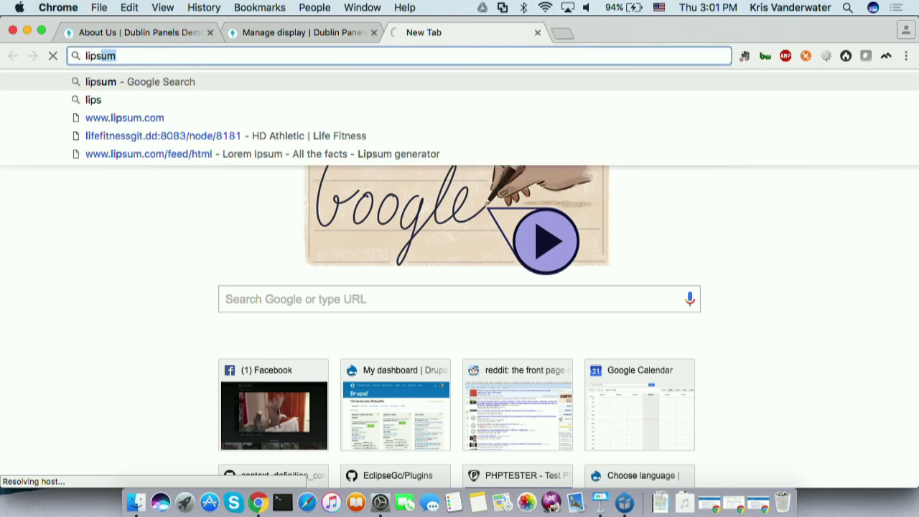
pyautogui.press('Down')
pyautogui.press('Down')
pyautogui.press('Return')
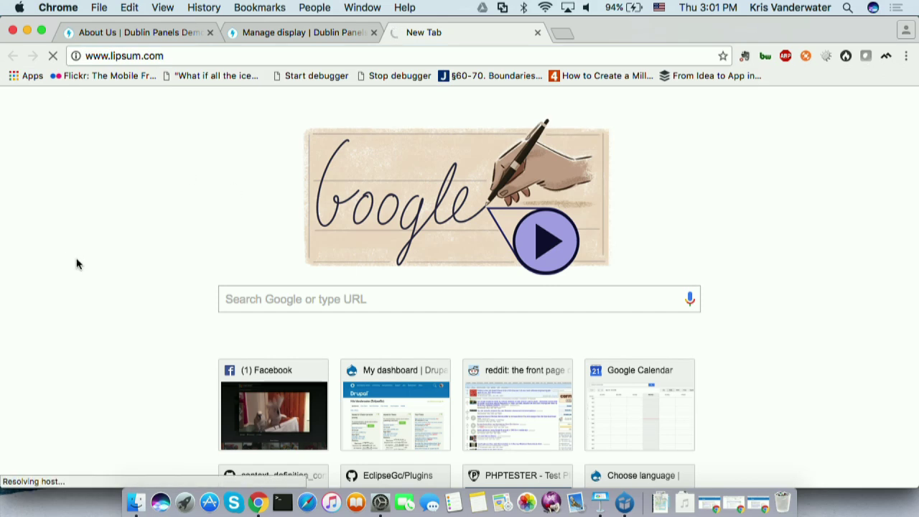
pyautogui.press('super+w')
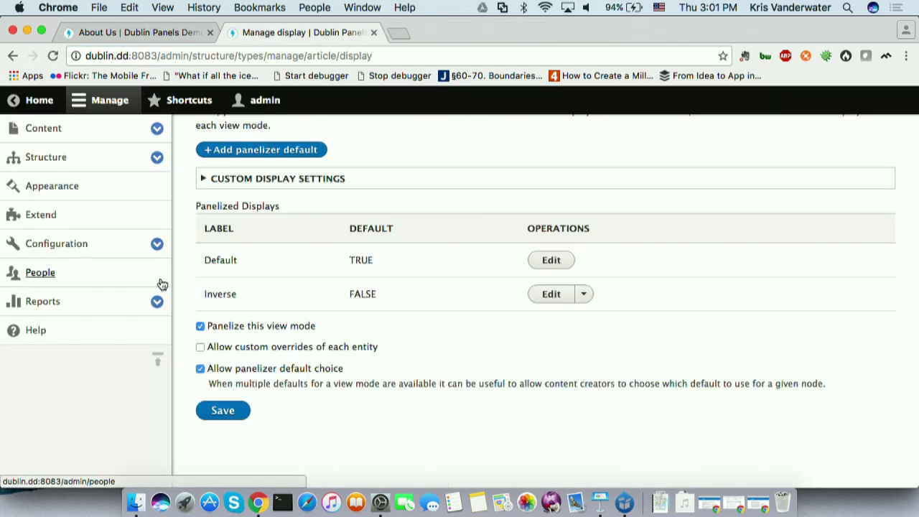
pyautogui.click(103, 31)
# Fill the new Basic Block's body with the phrase "Lorem ipsum dolor set amet" repeated several times, separated by commas.
pyautogui.click(282, 365)
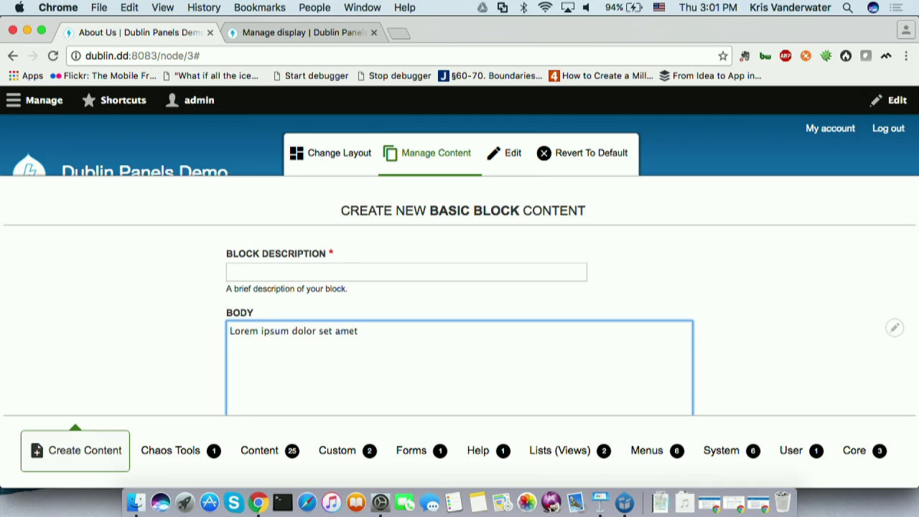
pyautogui.press('super+a')
pyautogui.press('super+c')
pyautogui.press('Right')
pyautogui.write('Lorem ipsum dolor set amet,')
pyautogui.write('Lorem ipsum dolor set amet,')
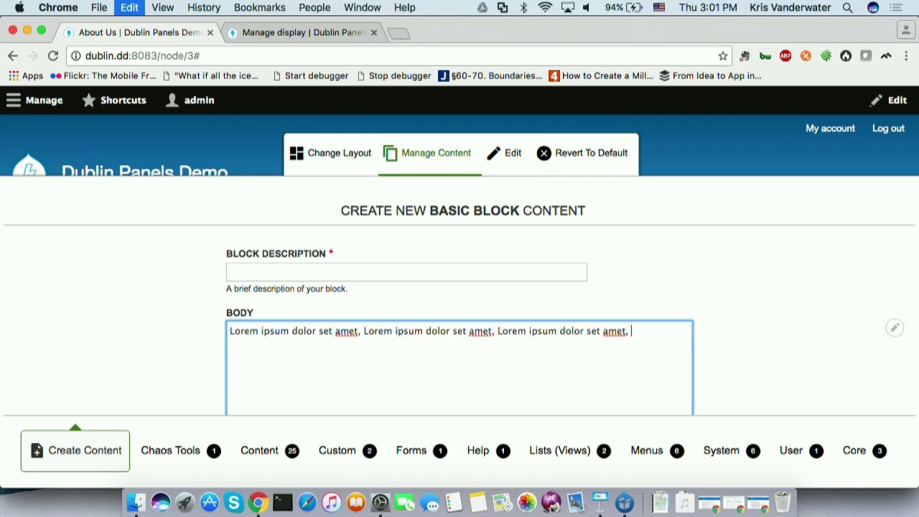
pyautogui.write('Lorem ipsum dolor set amet,')
pyautogui.write('Lorem ipsum dolor set amet,')
pyautogui.write('Lorem ipsum dolor set amet,')
pyautogui.press('super+comma')
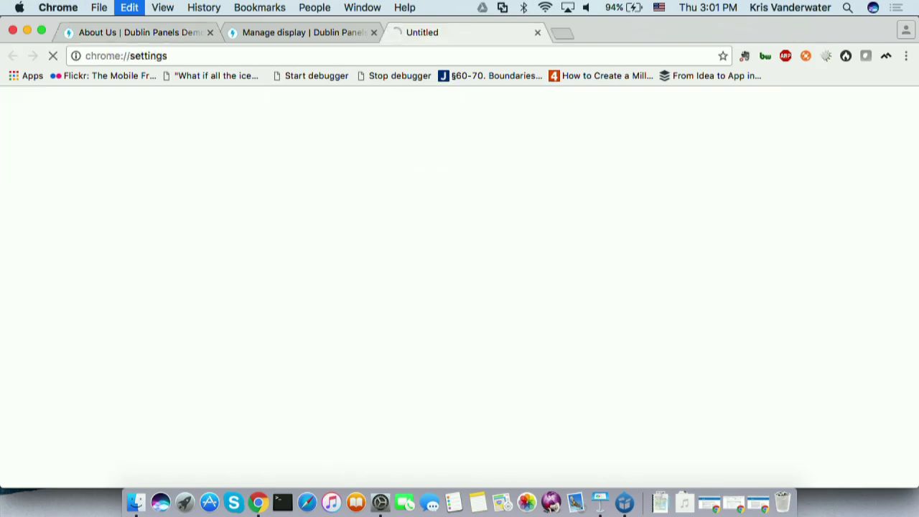
pyautogui.press('super+w')
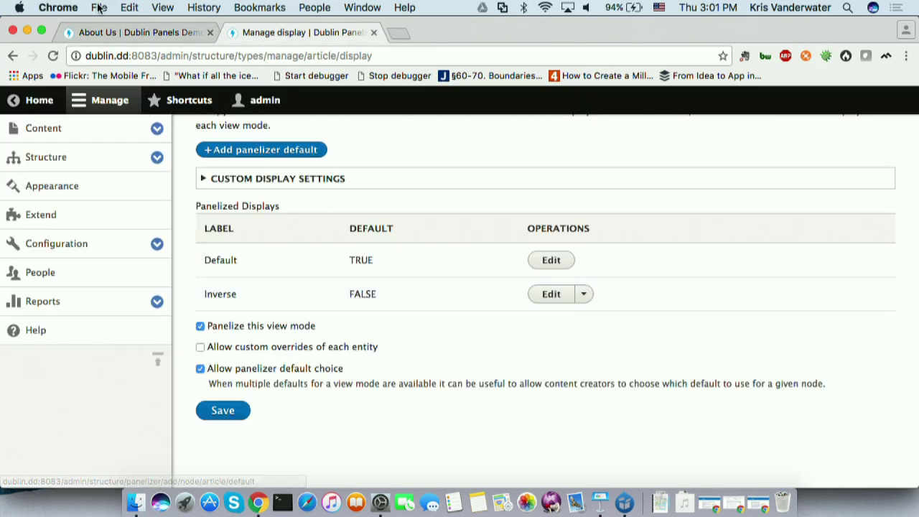
pyautogui.click(104, 33)
# Set the block description to "Lorem ipsum dolor set amet", then create the block for placement.
pyautogui.click(273, 273)
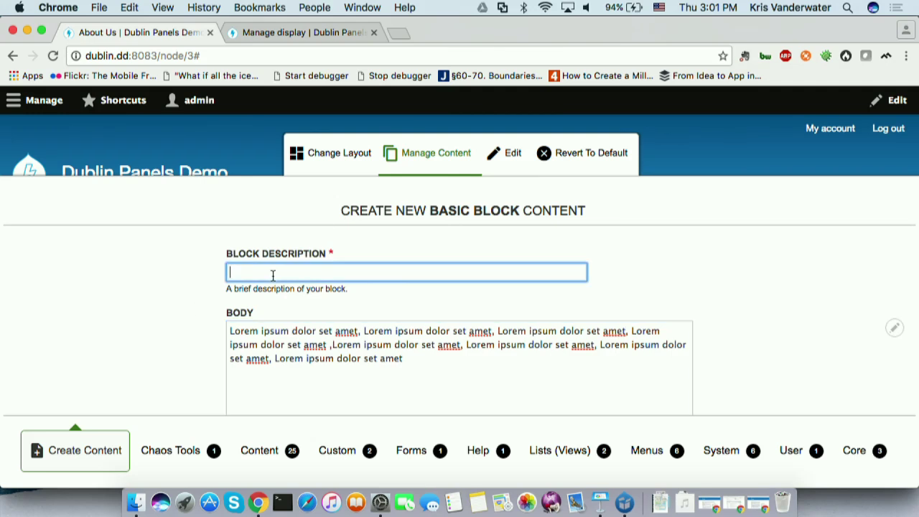
pyautogui.press('super+v')
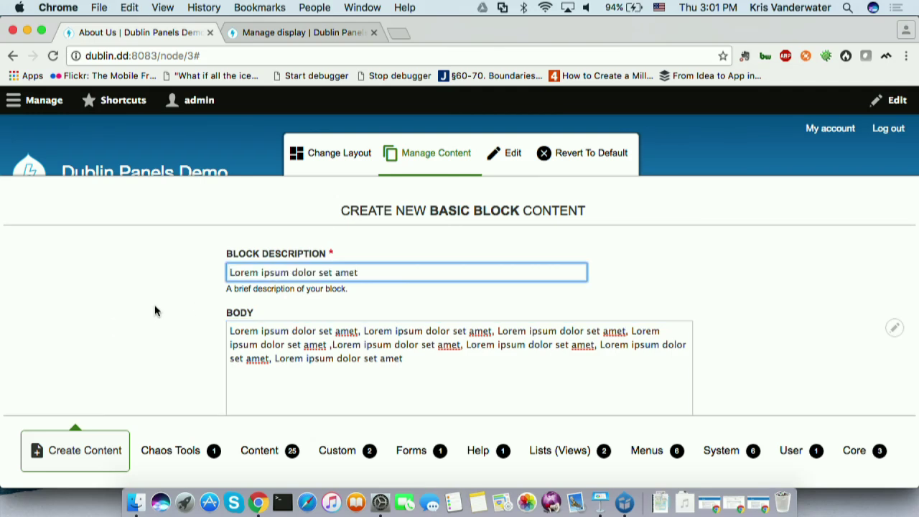
pyautogui.scroll(-10, 154, 305)
pyautogui.scroll(3, 154, 305)
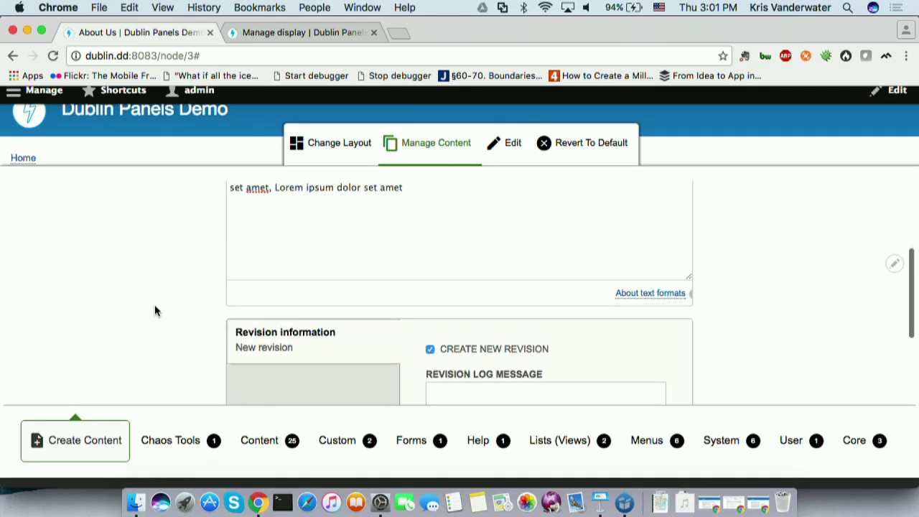
pyautogui.scroll(-3, 154, 305)
pyautogui.click(280, 386)
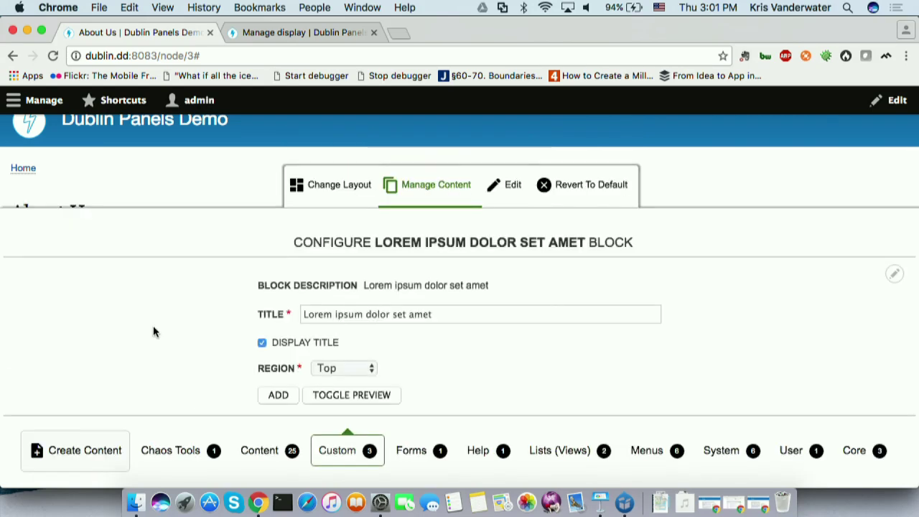
# Add the Lorem ipsum block to the Left side region with its title displayed.
pyautogui.click(340, 368)
pyautogui.click(340, 381)
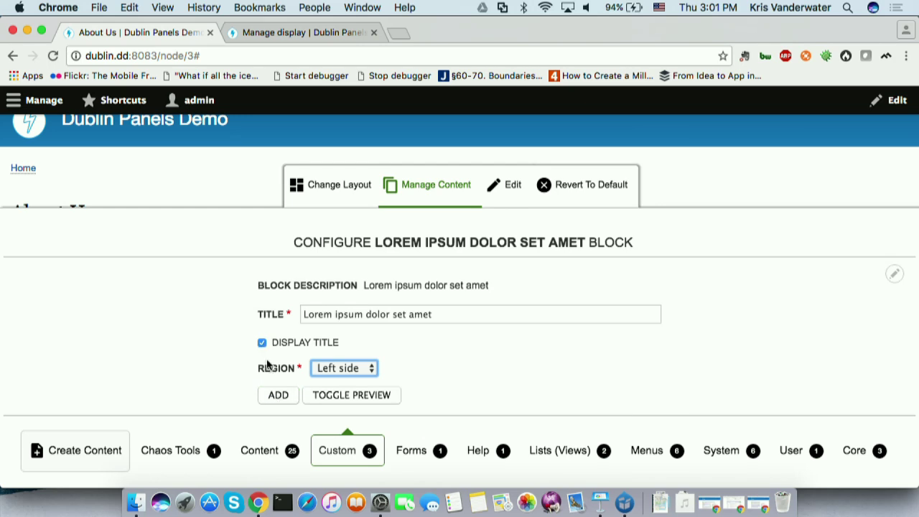
pyautogui.click(277, 396)
pyautogui.scroll(-4, 180, 328)
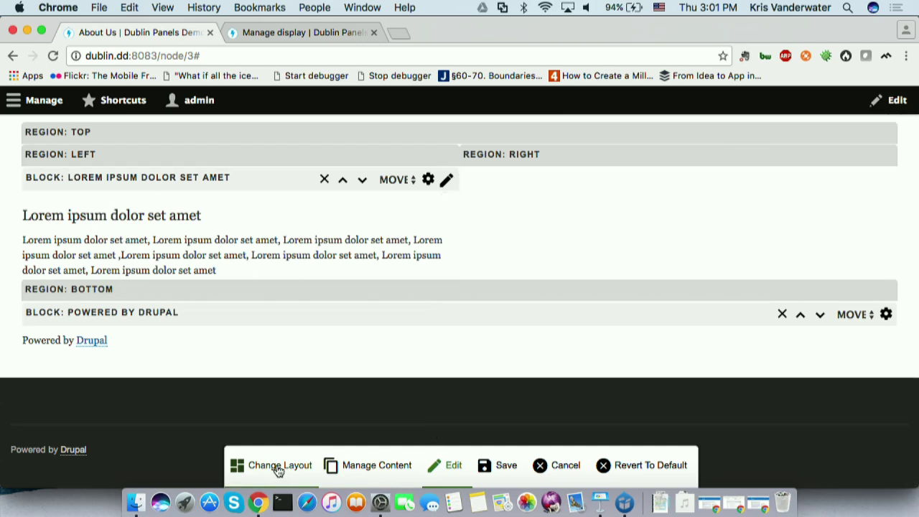
# Create a new Image block from the purple lightning photo in the image library, ready for placement.
pyautogui.click(390, 468)
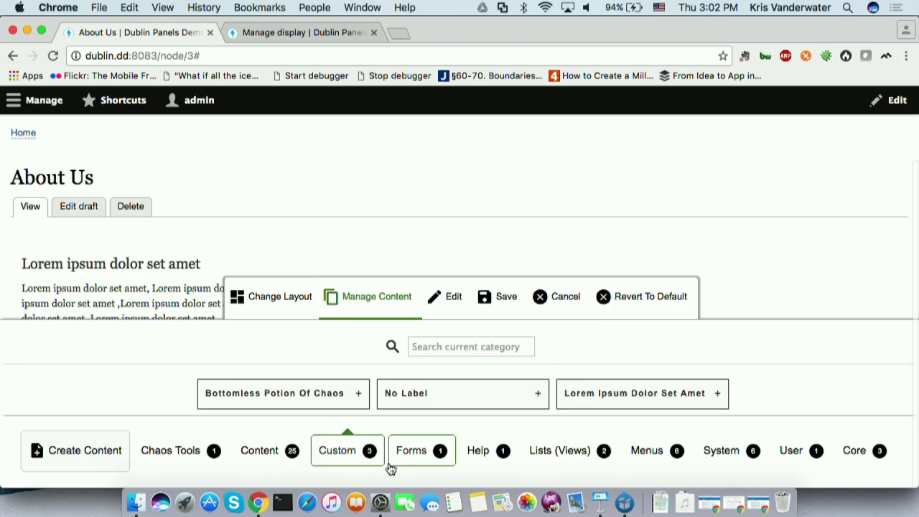
pyautogui.click(86, 449)
pyautogui.click(538, 378)
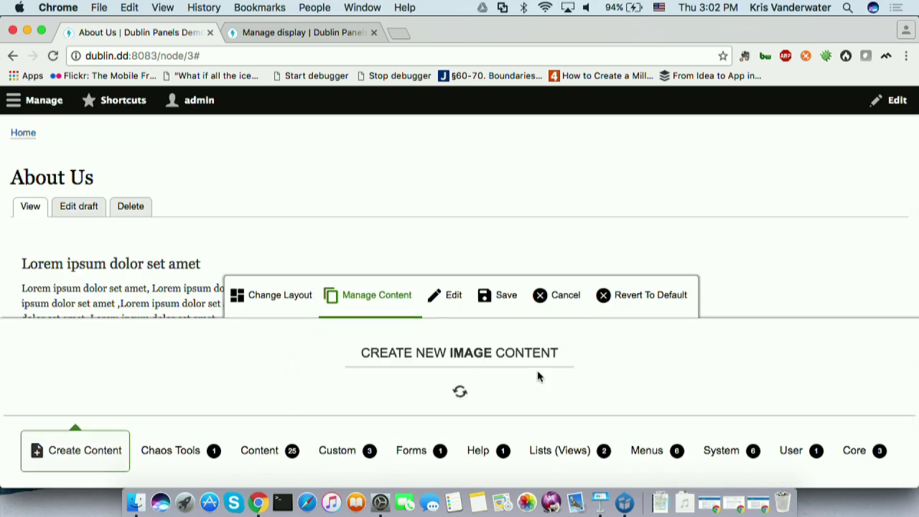
pyautogui.scroll(-3, 390, 271)
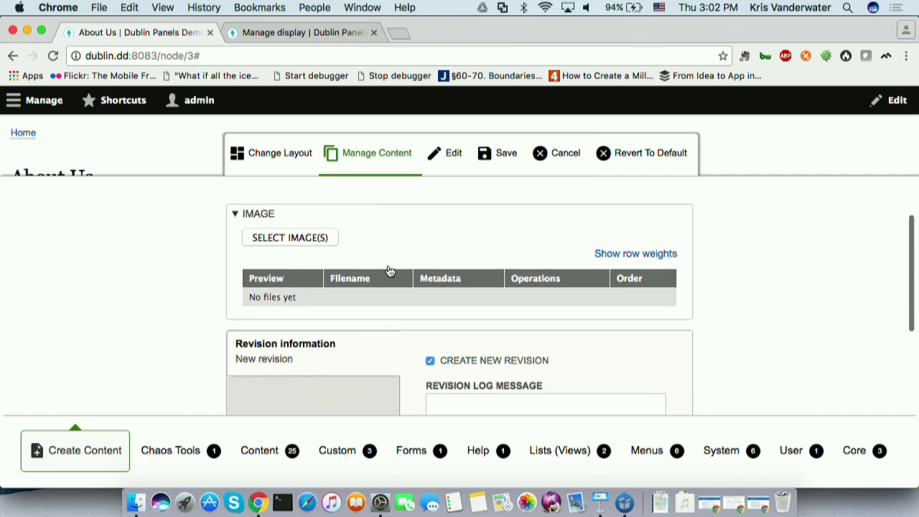
pyautogui.scroll(2, 390, 271)
pyautogui.click(285, 253)
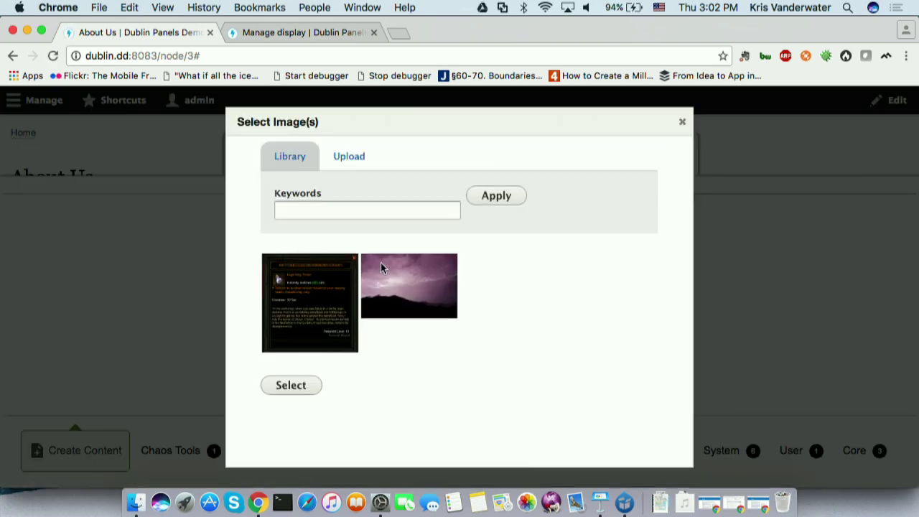
pyautogui.click(440, 293)
pyautogui.click(290, 387)
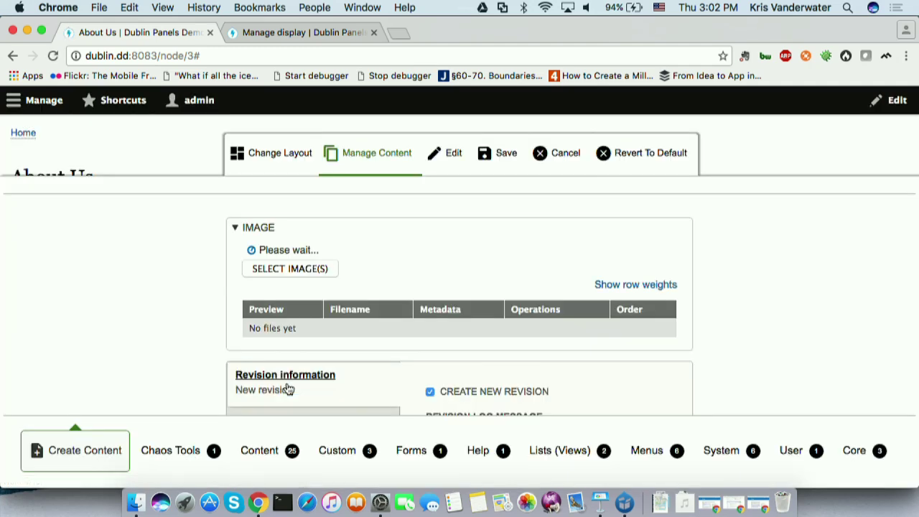
pyautogui.scroll(-5, 179, 322)
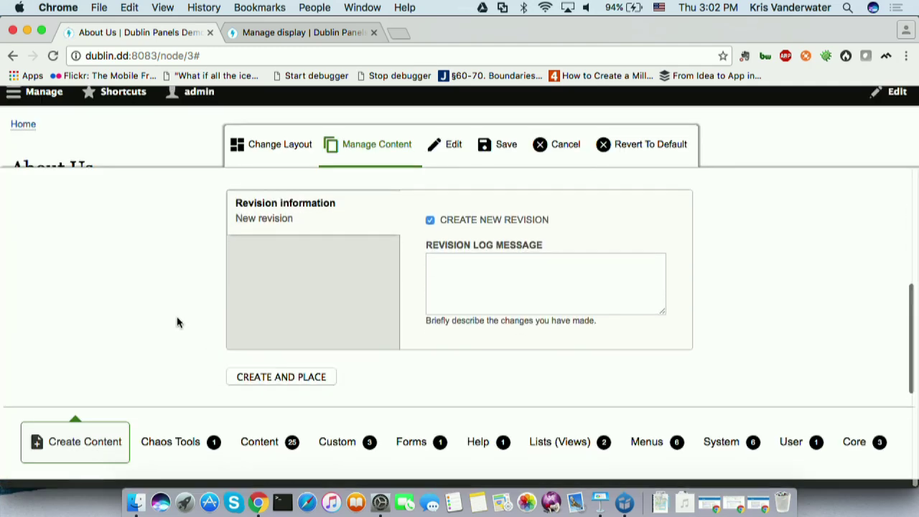
pyautogui.click(280, 388)
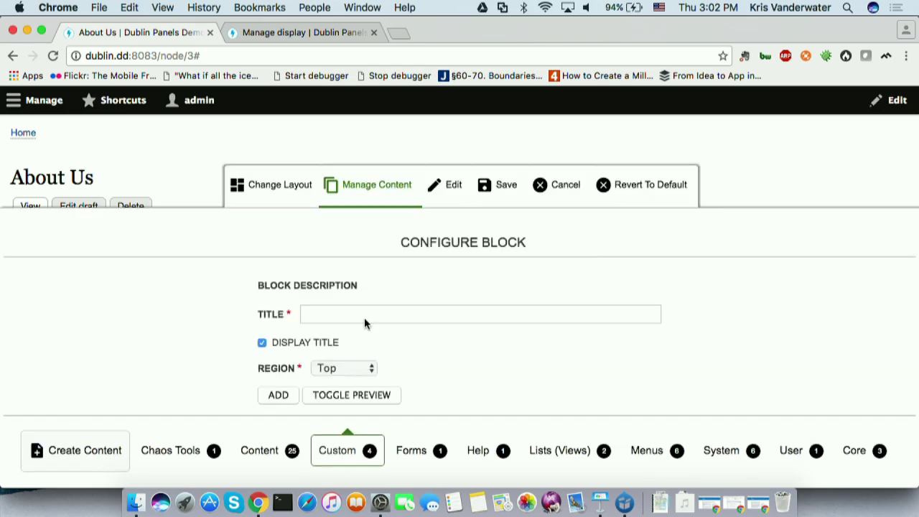
# Title the image block "Lightning!!!" and add it to the Right side region with its title displayed.
pyautogui.click(333, 366)
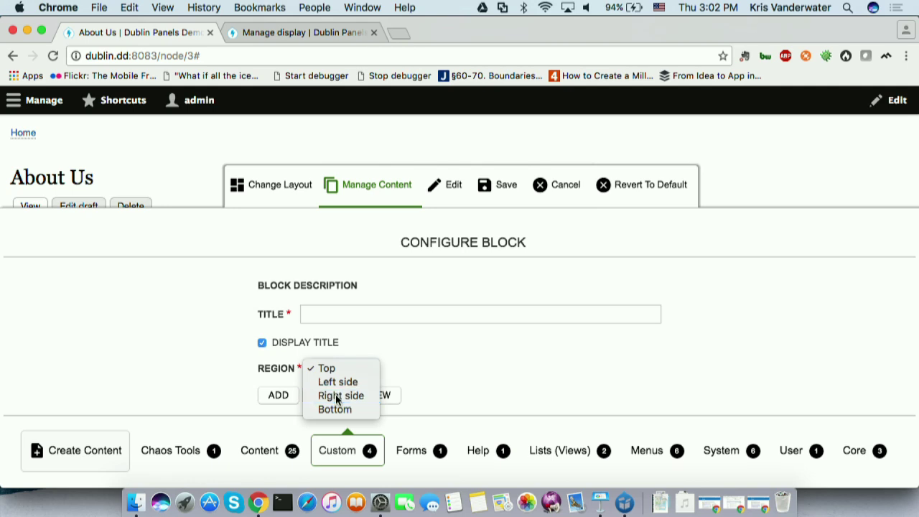
pyautogui.click(336, 397)
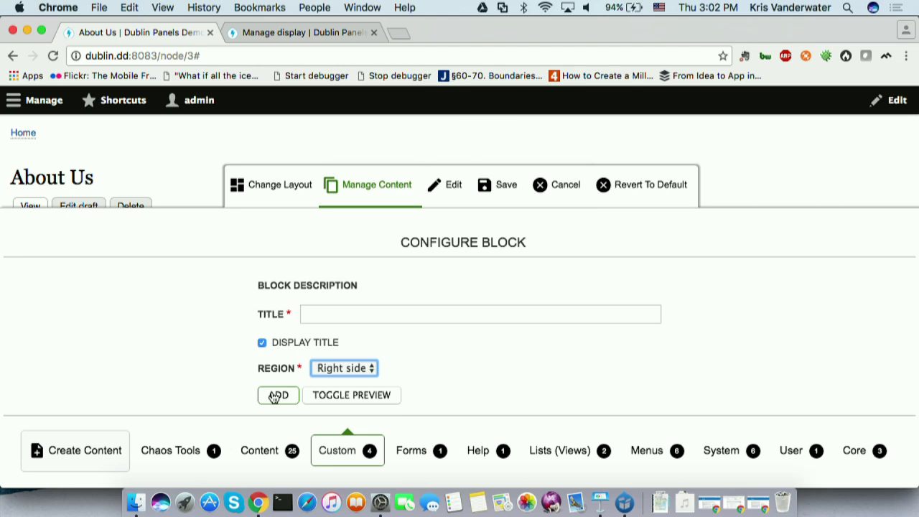
pyautogui.click(327, 315)
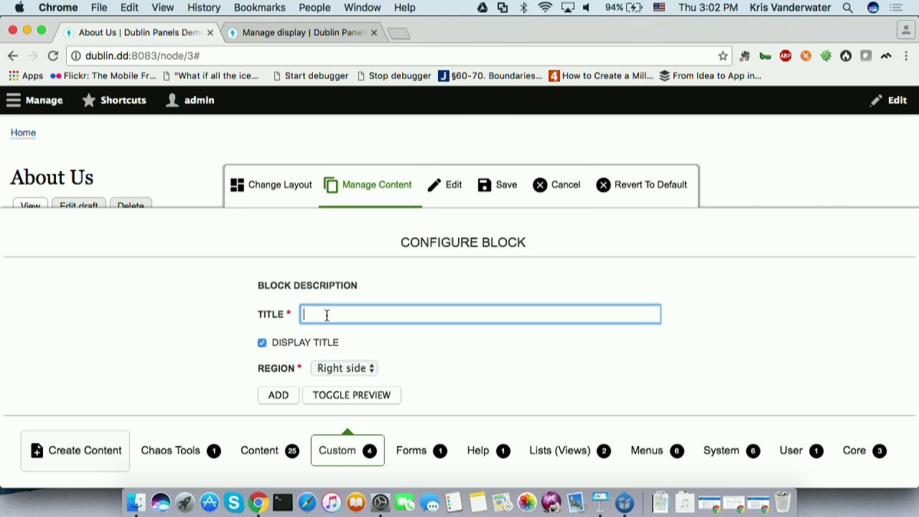
pyautogui.write('Lightning!!!')
pyautogui.click(277, 395)
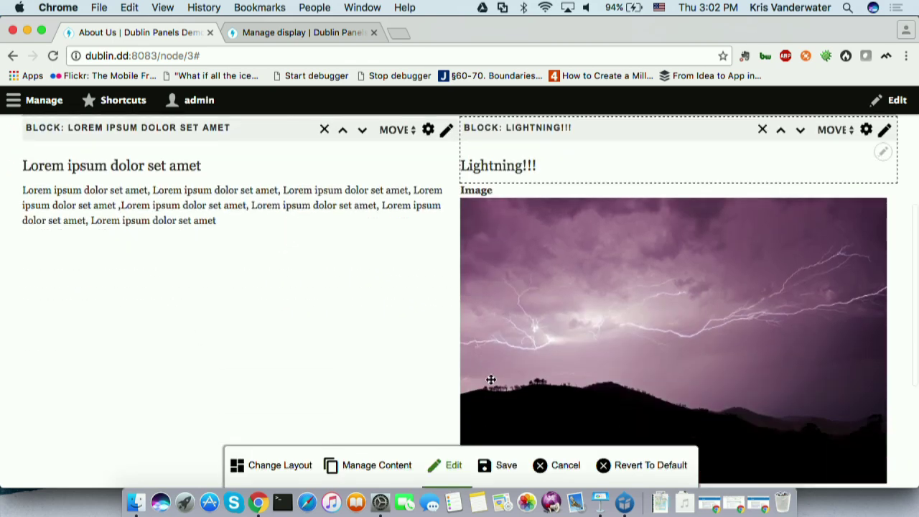
# Save the About Us page's layout and block changes as a custom override, then review the page.
pyautogui.click(503, 467)
pyautogui.click(395, 423)
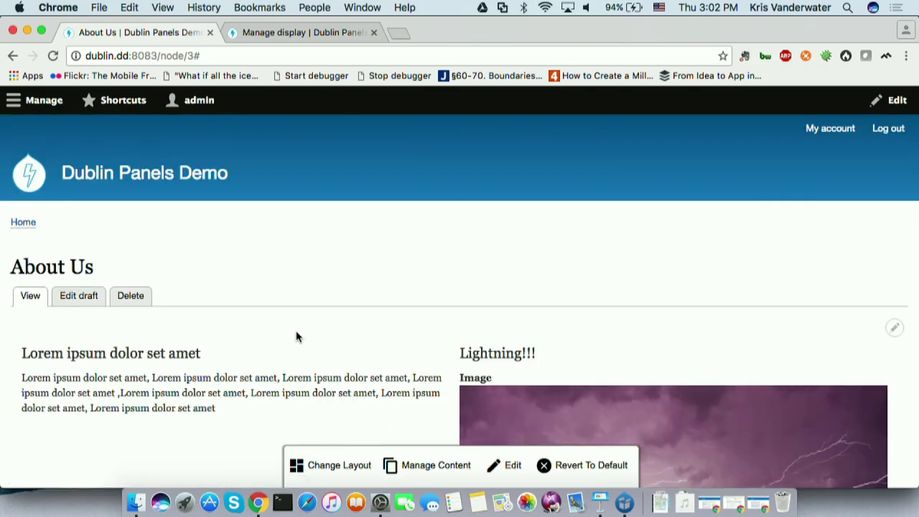
pyautogui.scroll(-5, 296, 333)
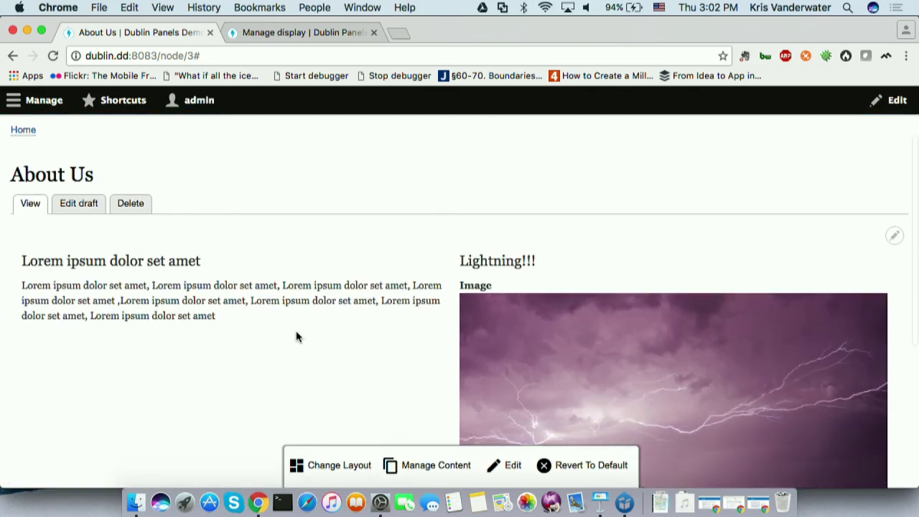
pyautogui.scroll(-1, 296, 336)
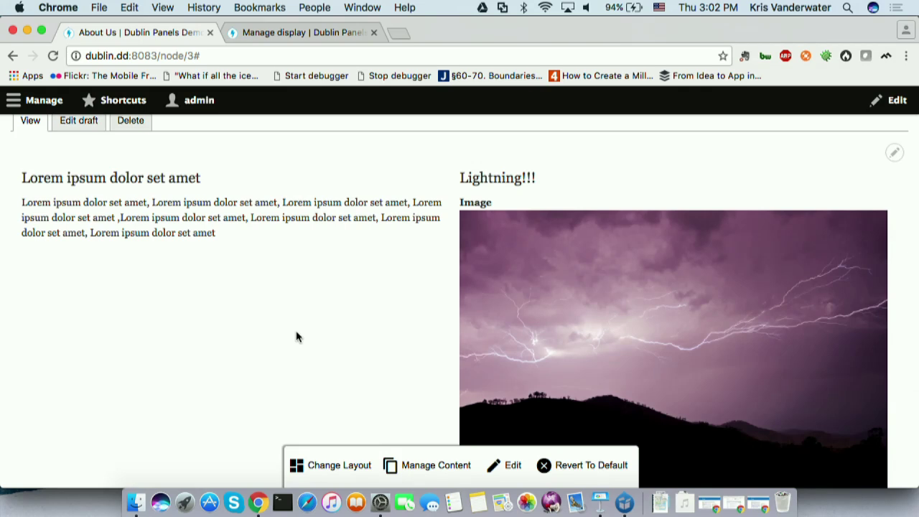
pyautogui.scroll(4, 296, 336)
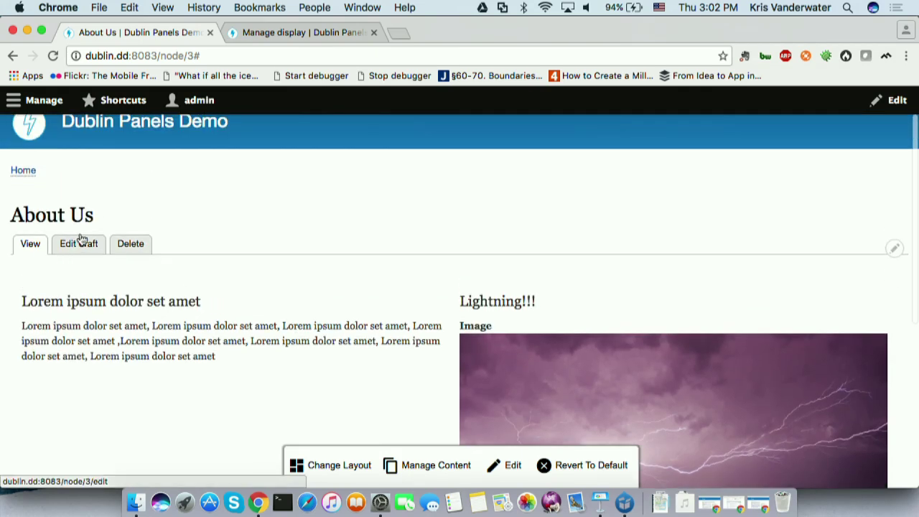
# Edit the About Us draft to set its moderation state to Published and save it.
pyautogui.click(82, 251)
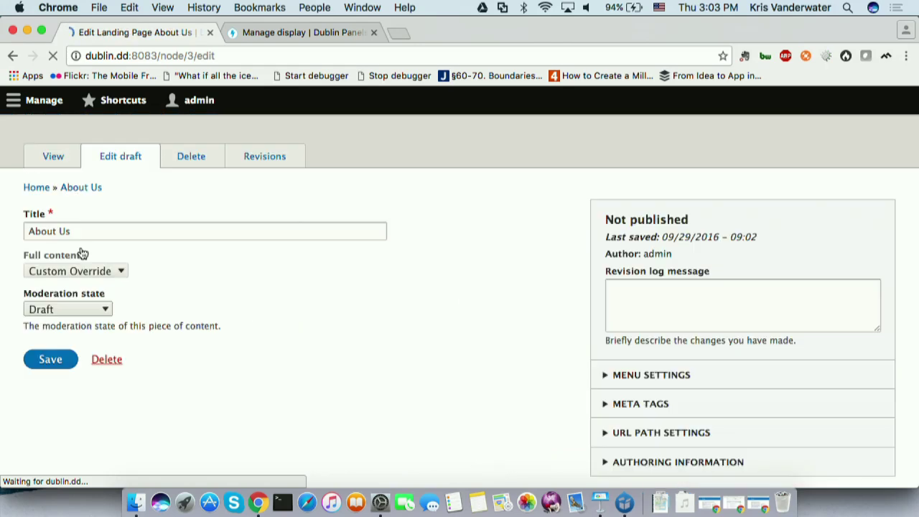
pyautogui.click(72, 311)
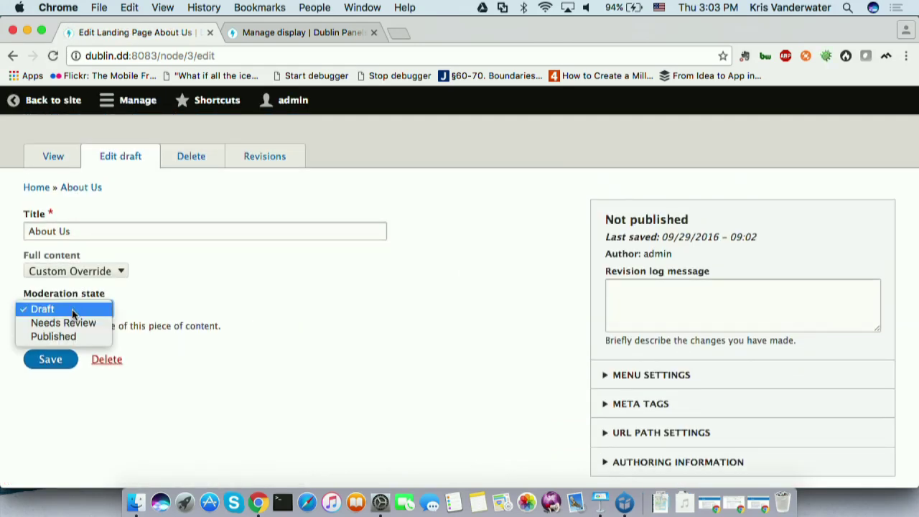
pyautogui.click(62, 334)
pyautogui.click(47, 361)
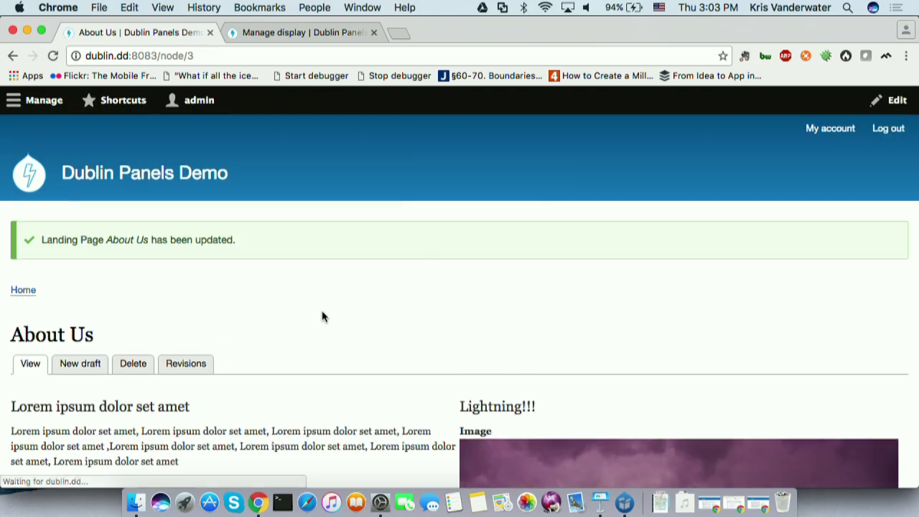
# Check the published About Us page as an anonymous visitor in an incognito window, then close that window.
pyautogui.scroll(-5, 318, 313)
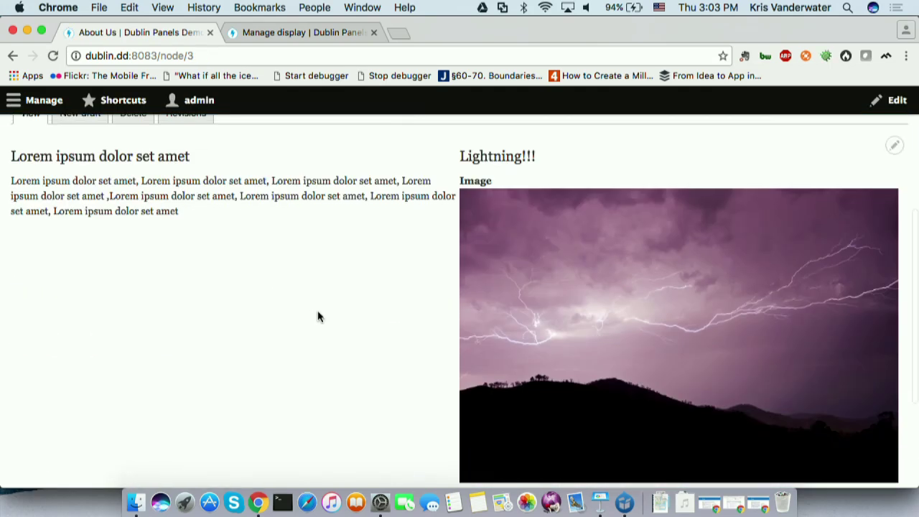
pyautogui.press('super+l')
pyautogui.press('super+c')
pyautogui.press('super+shift+n')
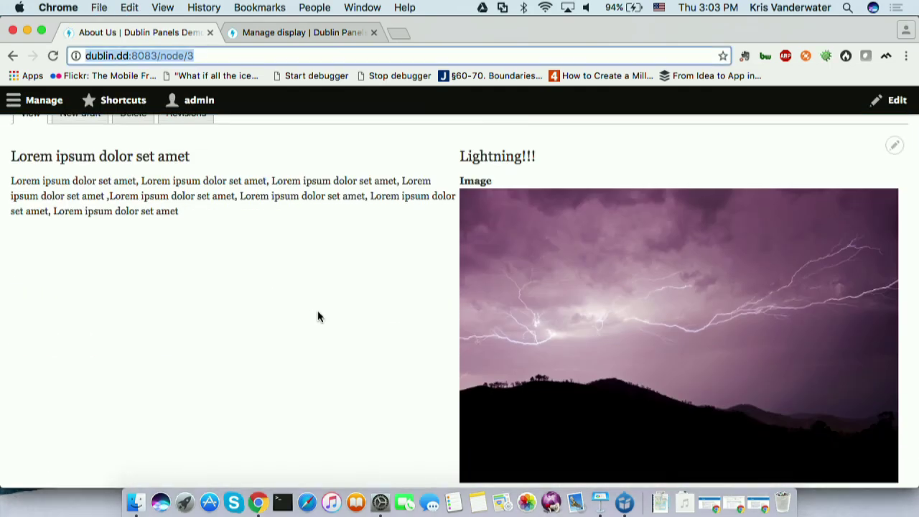
pyautogui.press('super+v')
pyautogui.press('Return')
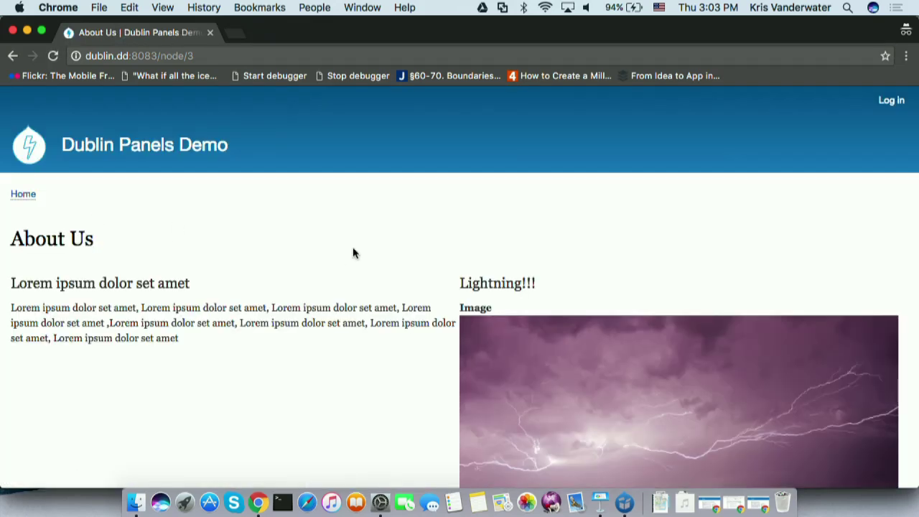
pyautogui.scroll(-8, 352, 252)
pyautogui.scroll(6, 353, 252)
pyautogui.scroll(-4, 352, 252)
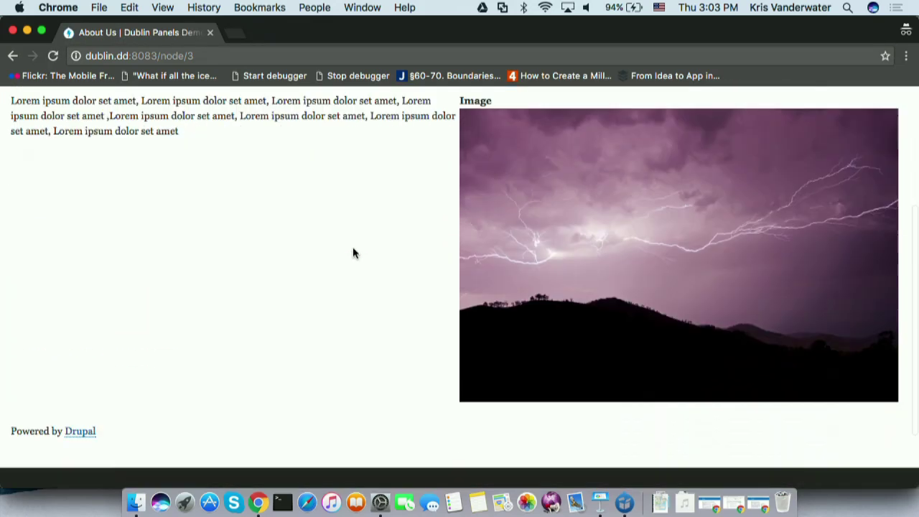
pyautogui.scroll(4, 353, 248)
pyautogui.press('super+w')
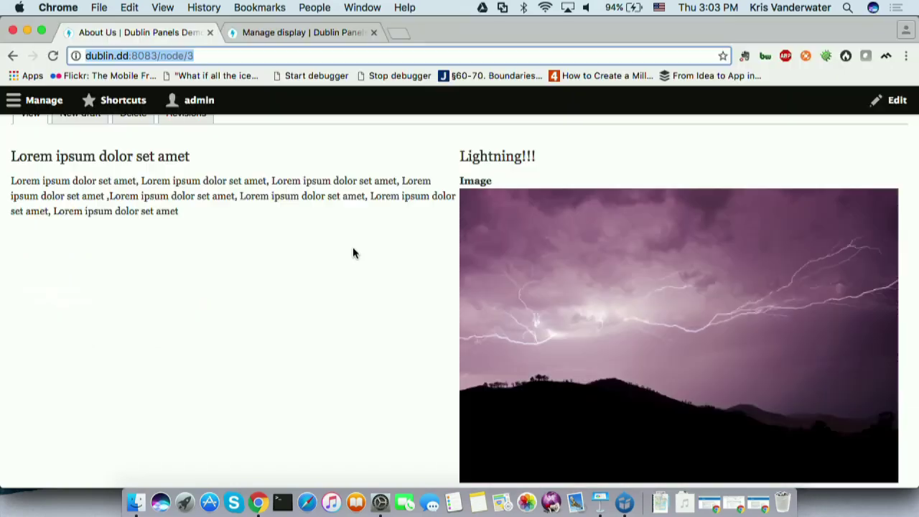
# Create a new draft of the About Us page with the moderation state Draft and save it.
pyautogui.scroll(3, 212, 289)
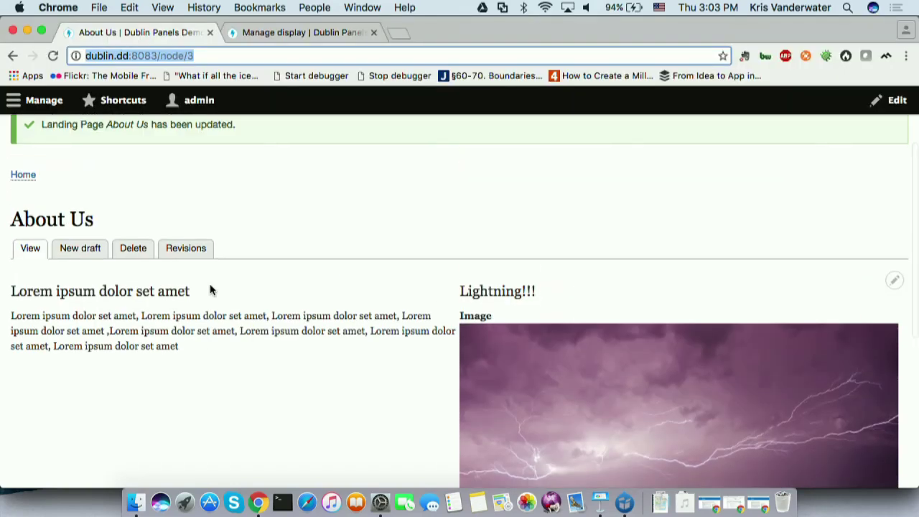
pyautogui.click(72, 257)
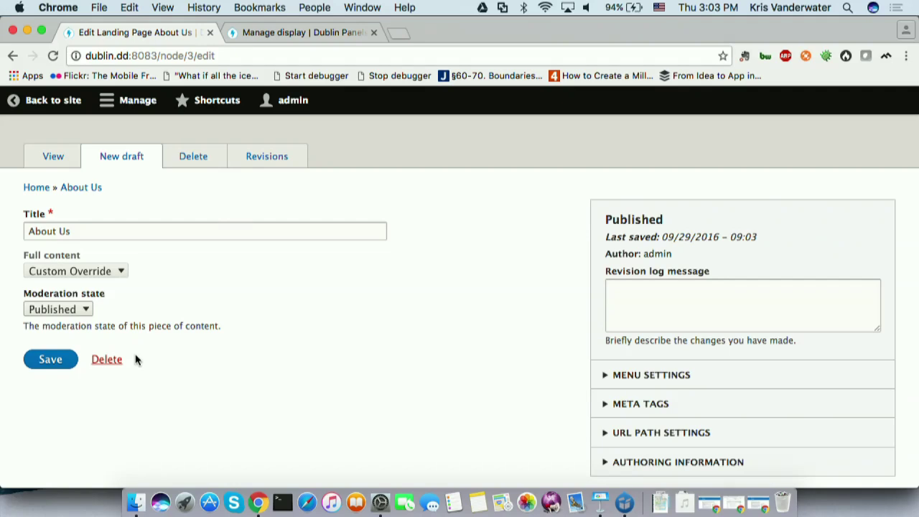
pyautogui.click(59, 309)
pyautogui.click(57, 297)
pyautogui.click(56, 361)
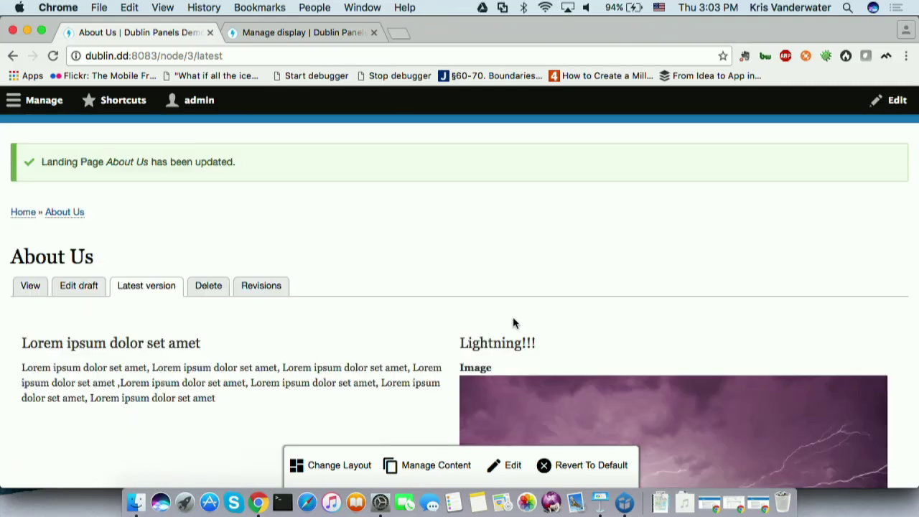
# Change the image block's title to "Lightning!" in the latest draft and update the block.
pyautogui.scroll(-3, 512, 322)
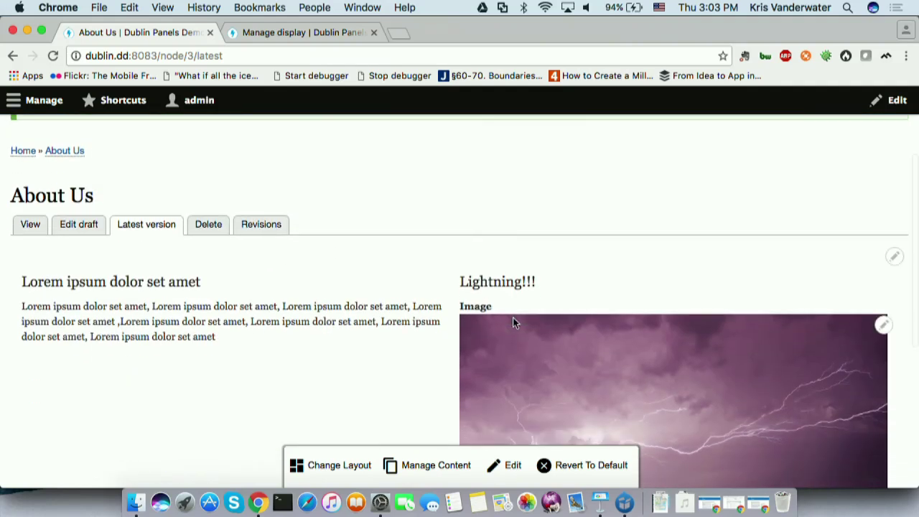
pyautogui.click(513, 465)
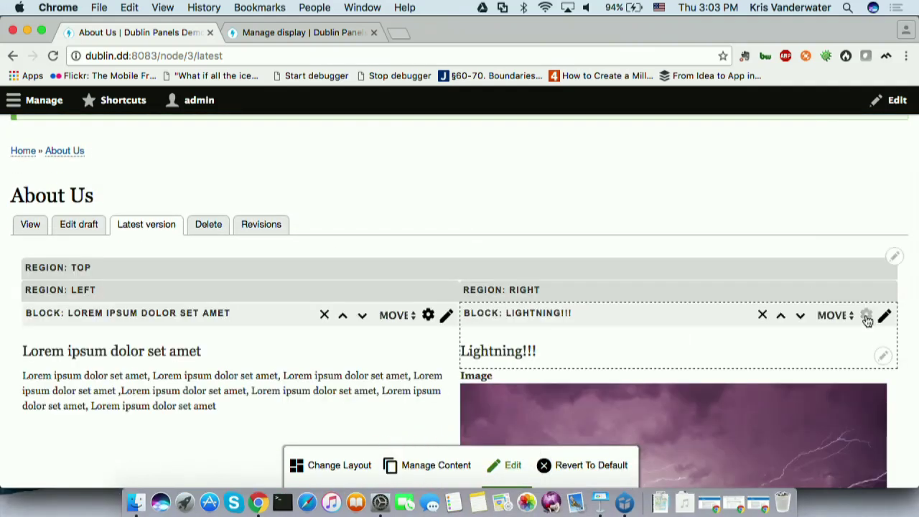
pyautogui.click(867, 317)
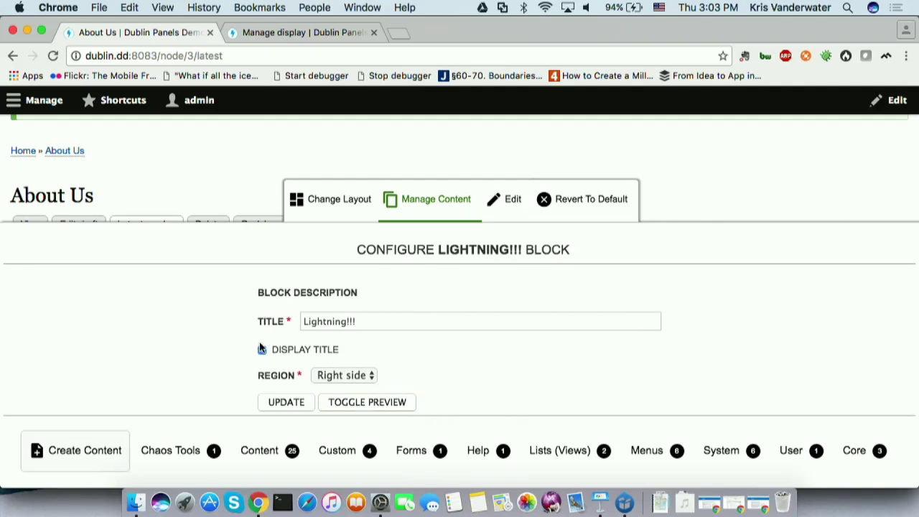
pyautogui.scroll(-1, 269, 351)
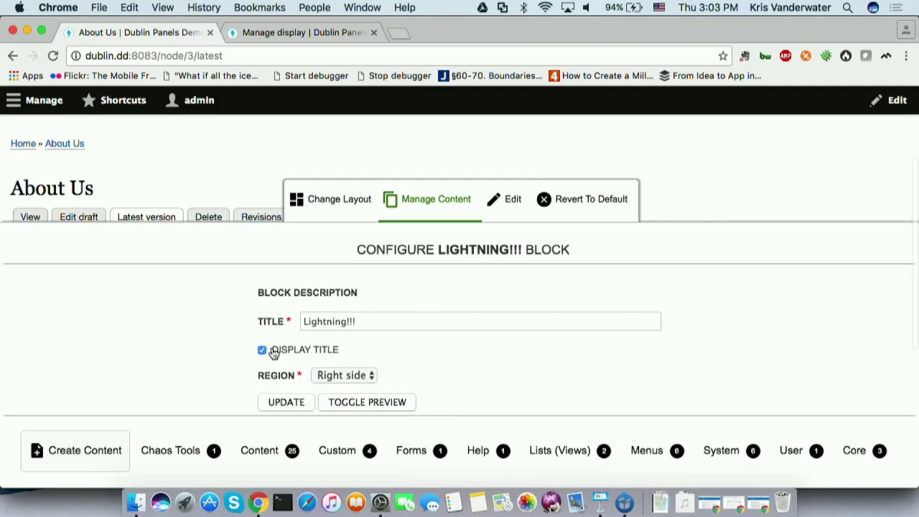
pyautogui.click(378, 320)
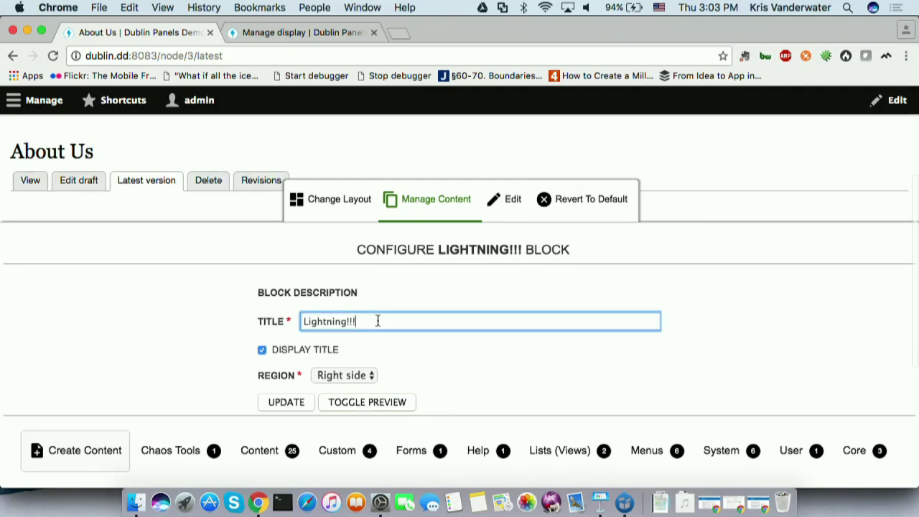
pyautogui.press('BackSpace')
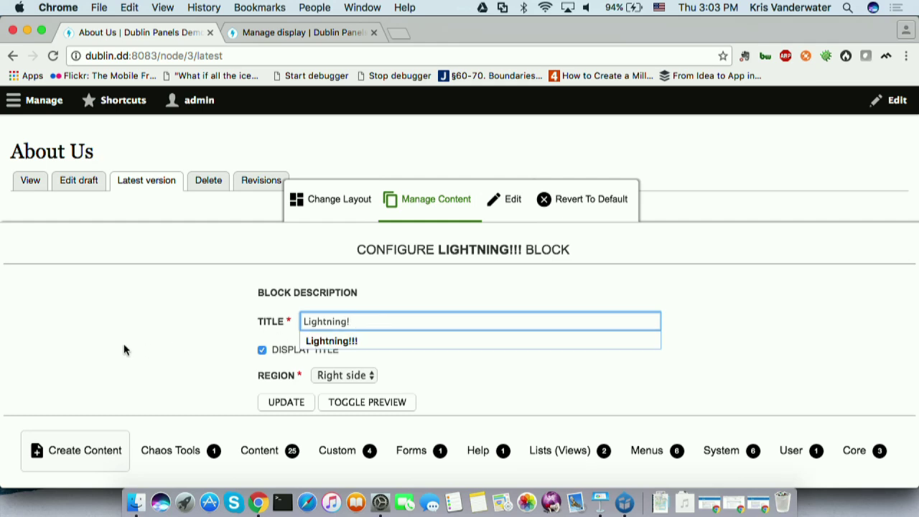
pyautogui.click(291, 403)
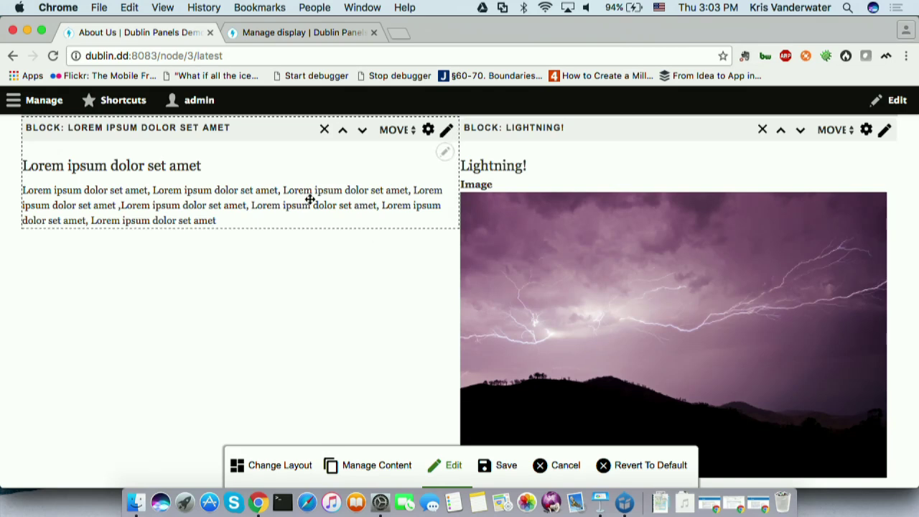
# Move the Powered by Drupal block from the Bottom region to the Top region and save the customized draft.
pyautogui.scroll(-5, 316, 266)
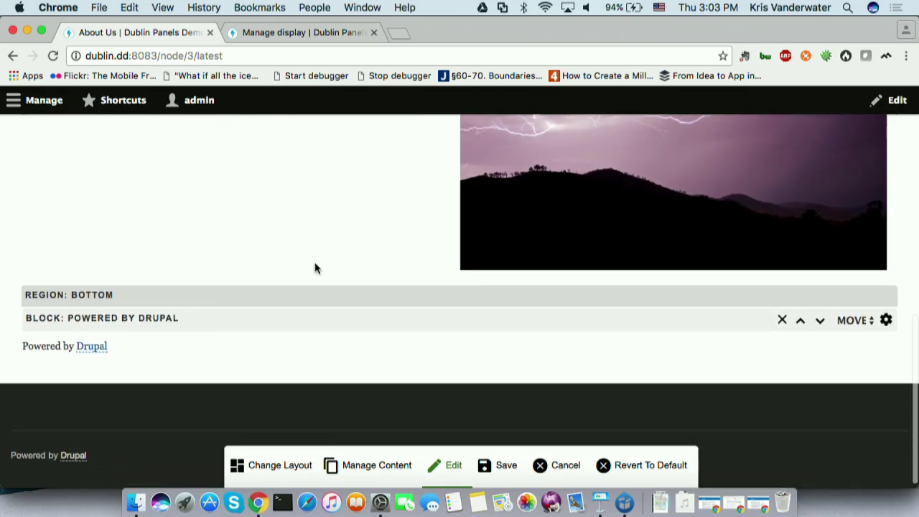
pyautogui.moveTo(190, 329); pyautogui.dragTo(201, 249)
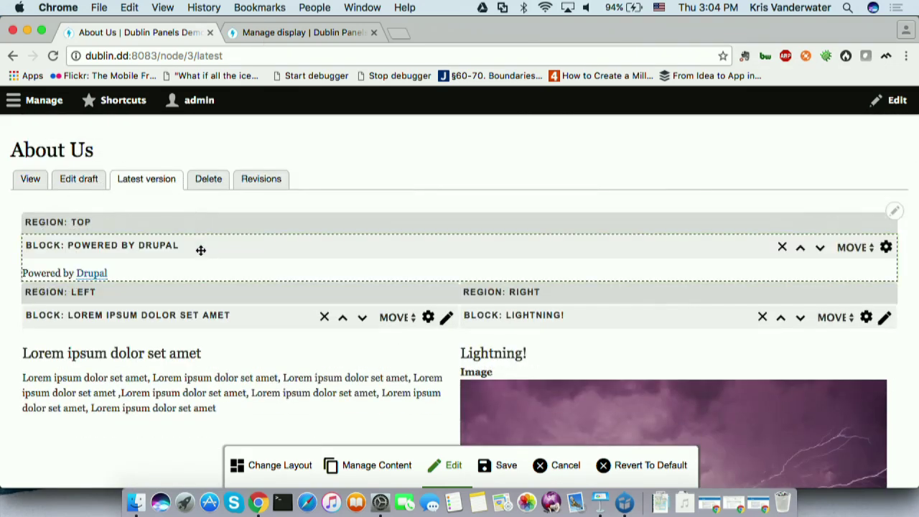
pyautogui.click(500, 465)
pyautogui.click(407, 425)
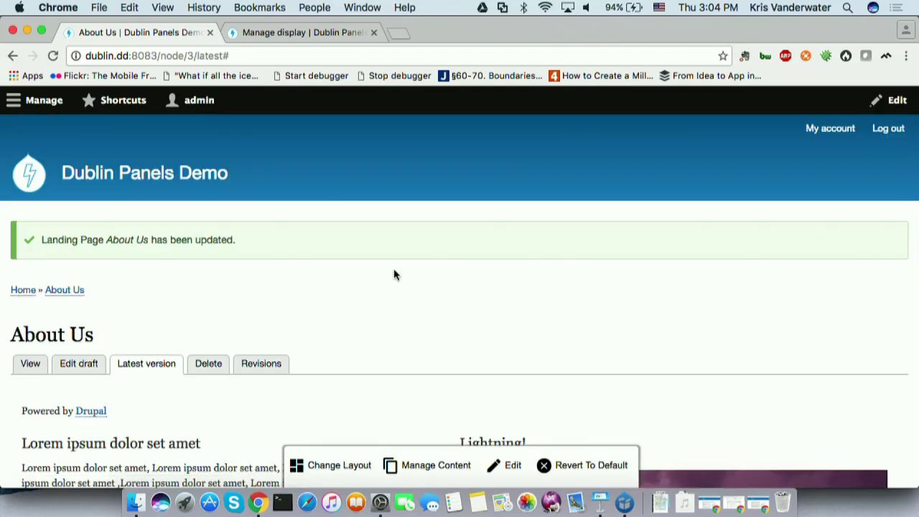
# Reload the published About Us page in the incognito window to compare it with the draft.
pyautogui.scroll(-5, 393, 273)
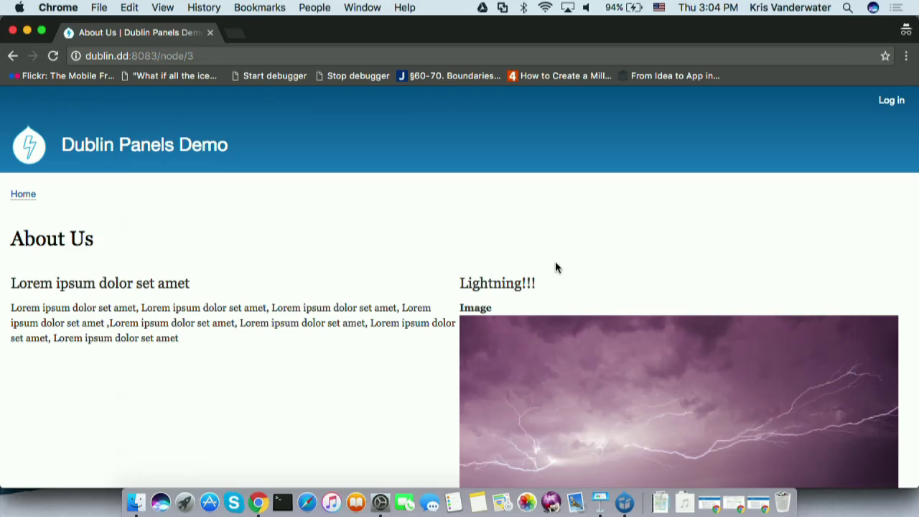
pyautogui.press('super+r')
pyautogui.scroll(-5, 546, 285)
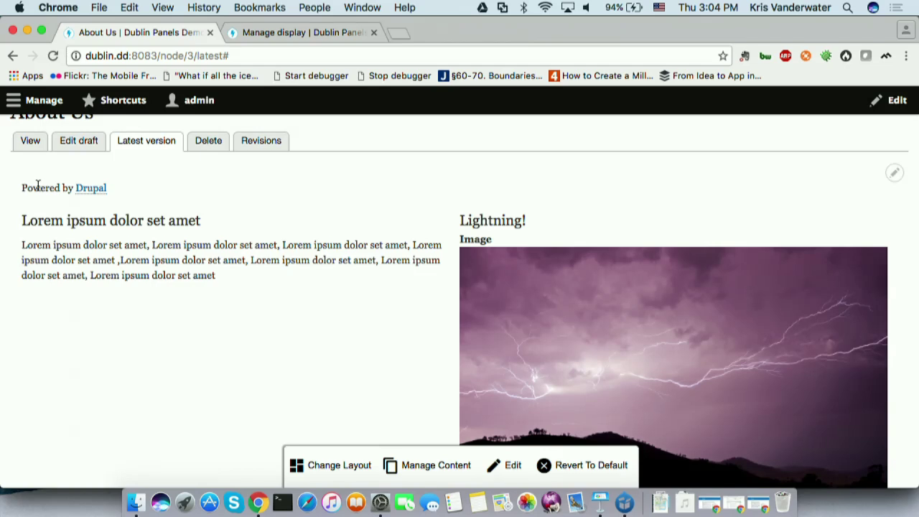
# Move the Lightning! block into the Left region above the Lorem ipsum block and save the customized draft.
pyautogui.click(513, 465)
pyautogui.moveTo(562, 285); pyautogui.dragTo(174, 332)
pyautogui.scroll(-3, 284, 259)
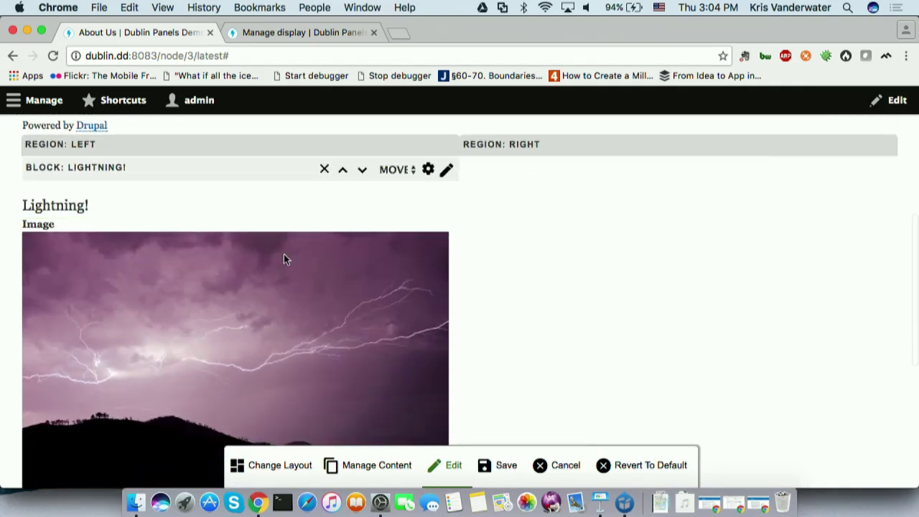
pyautogui.scroll(-3, 283, 259)
pyautogui.moveTo(201, 313); pyautogui.dragTo(164, 309)
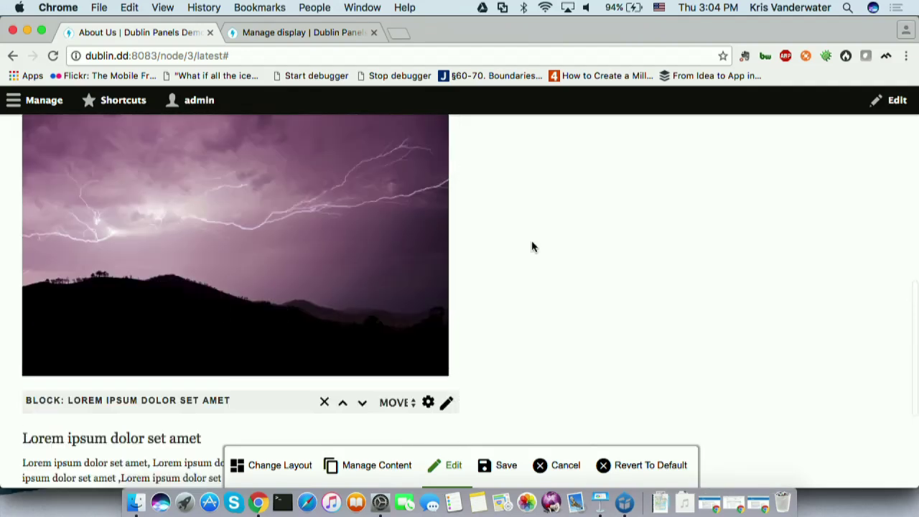
pyautogui.scroll(10, 580, 117)
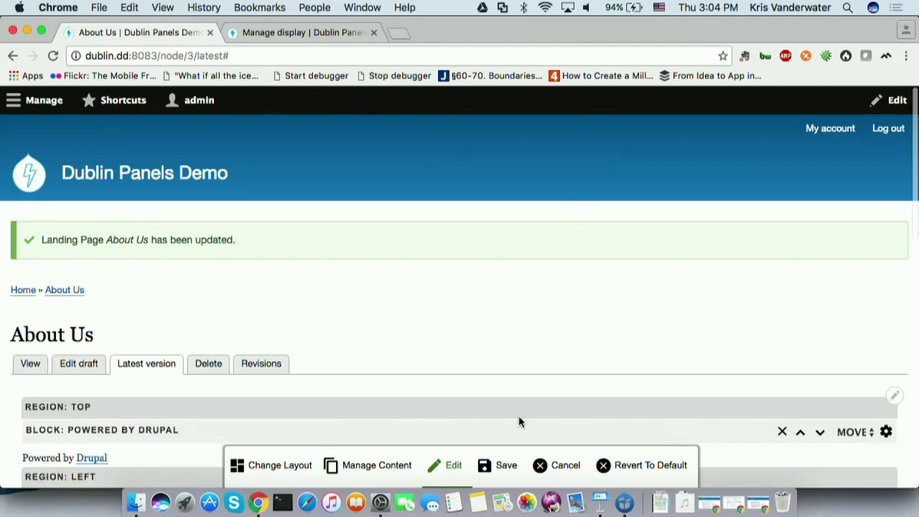
pyautogui.click(507, 465)
pyautogui.click(424, 423)
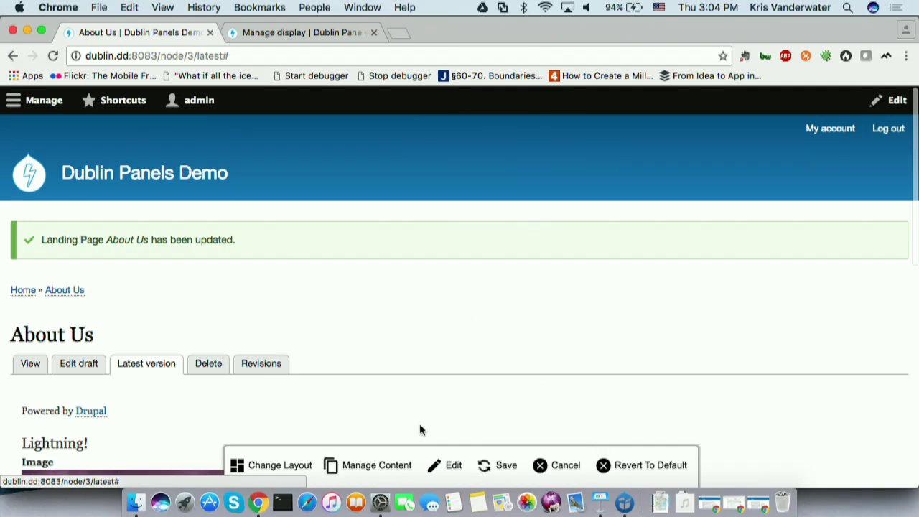
pyautogui.scroll(-10, 480, 302)
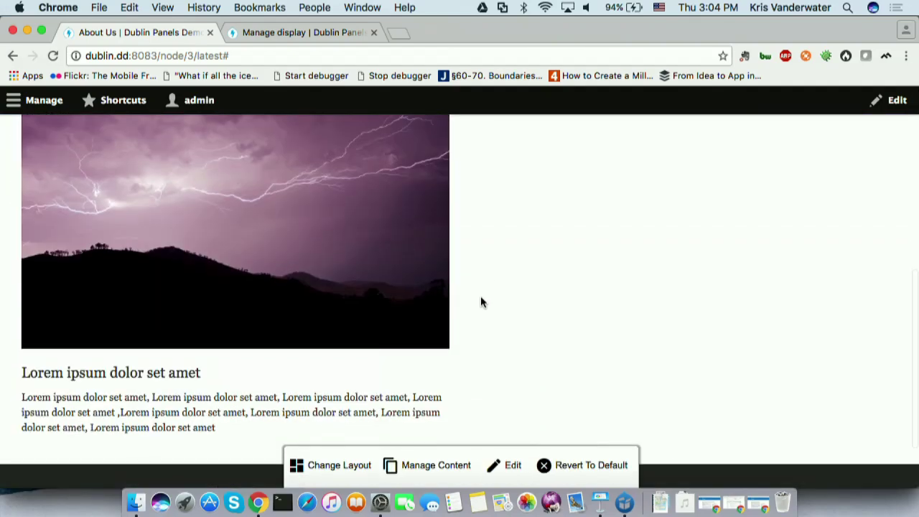
# Move the Lorem ipsum dolor set amet block from the Left region to the Right region and save the customized draft.
pyautogui.click(511, 465)
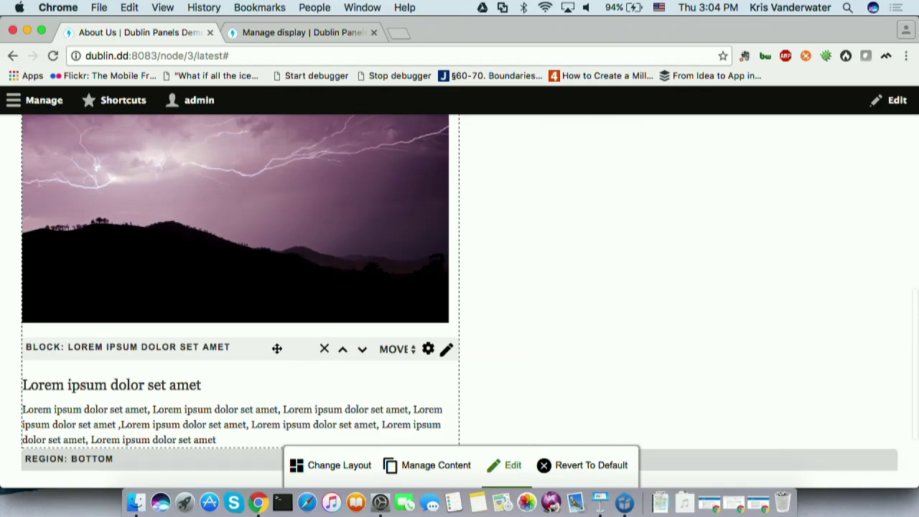
pyautogui.moveTo(277, 348); pyautogui.dragTo(500, 335)
pyautogui.click(429, 348)
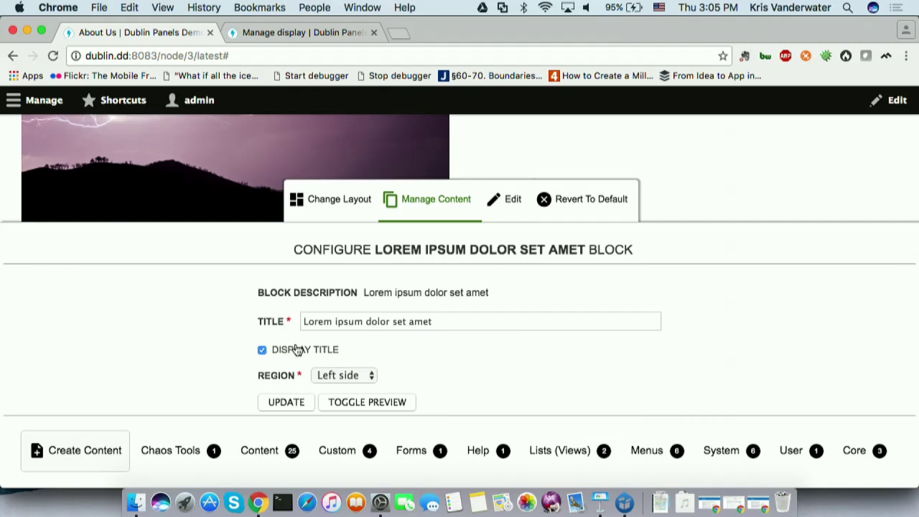
pyautogui.click(333, 376)
pyautogui.click(332, 387)
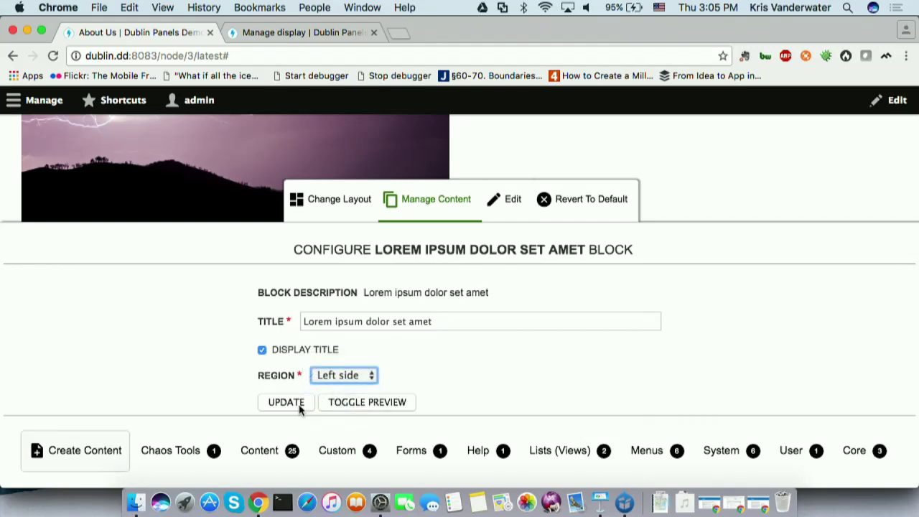
pyautogui.click(297, 403)
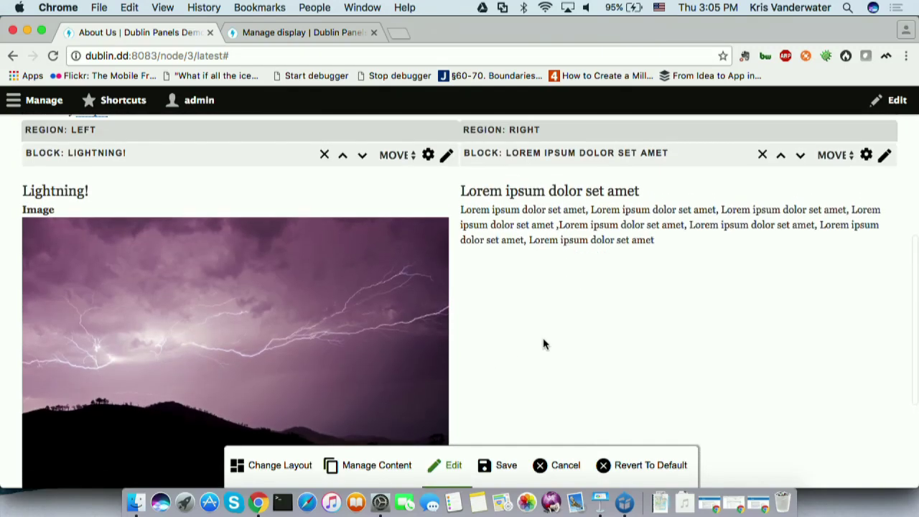
pyautogui.click(496, 467)
pyautogui.click(417, 424)
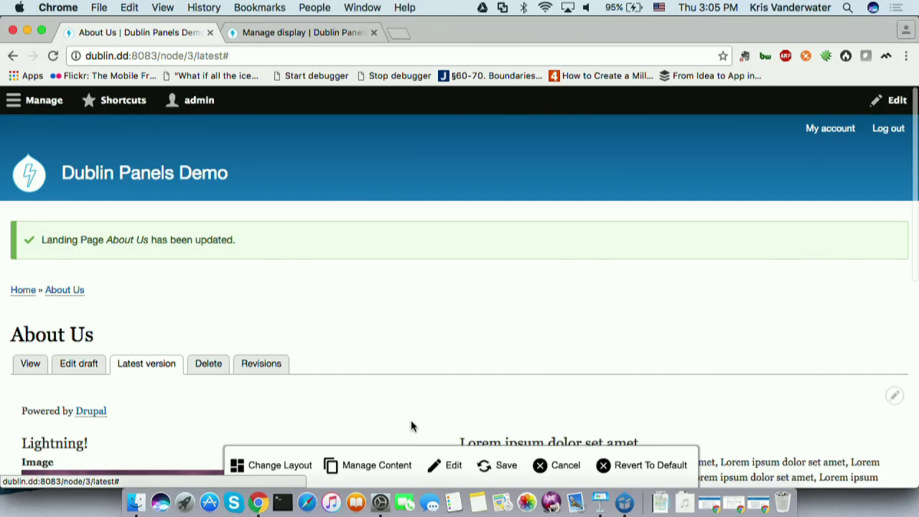
# Review the saved draft's layout and reload the public About Us page in the incognito window to compare the two.
pyautogui.scroll(-8, 552, 288)
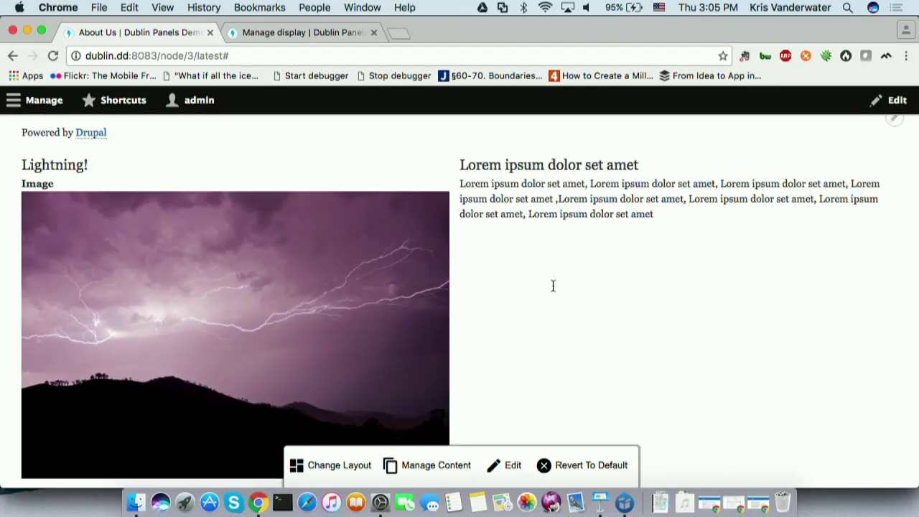
pyautogui.scroll(4, 553, 285)
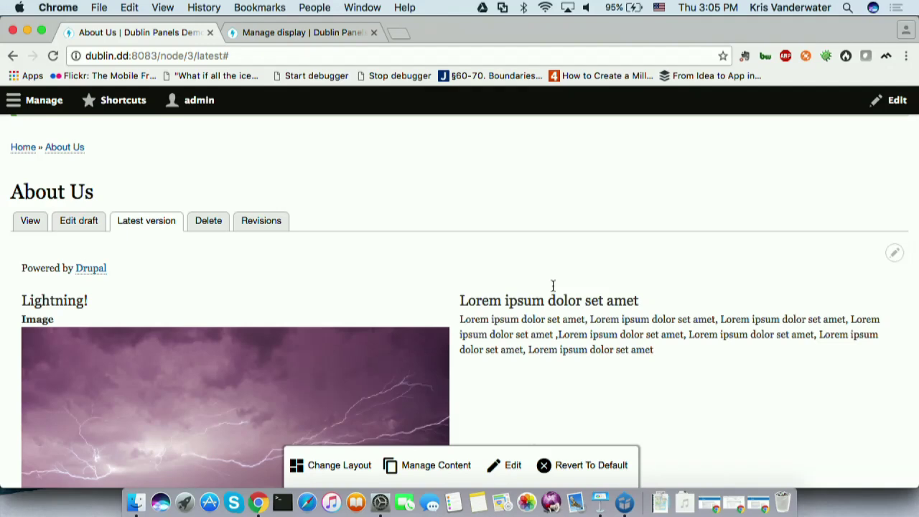
pyautogui.scroll(2, 553, 286)
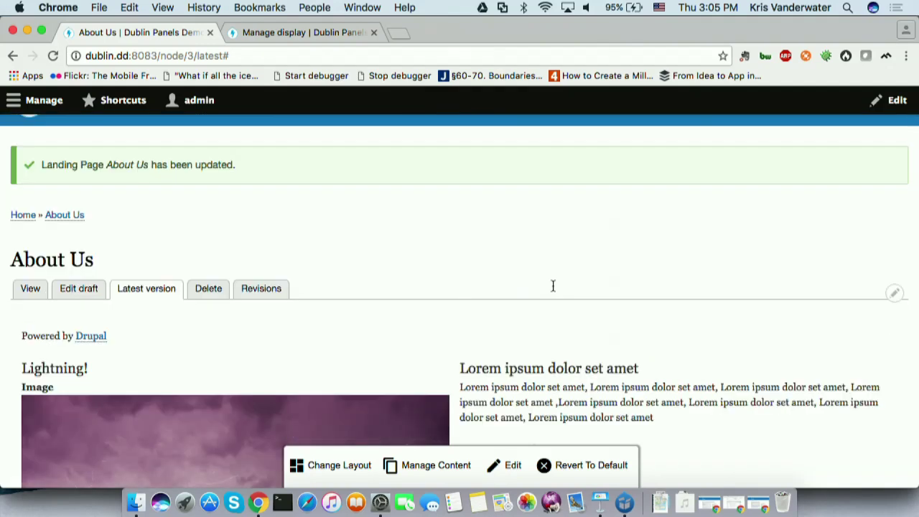
pyautogui.scroll(-4, 553, 286)
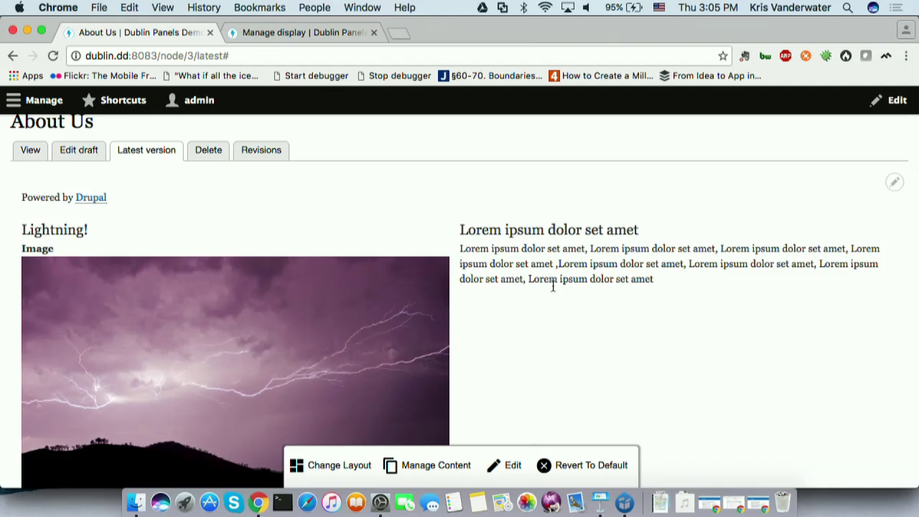
pyautogui.press('super+grave')
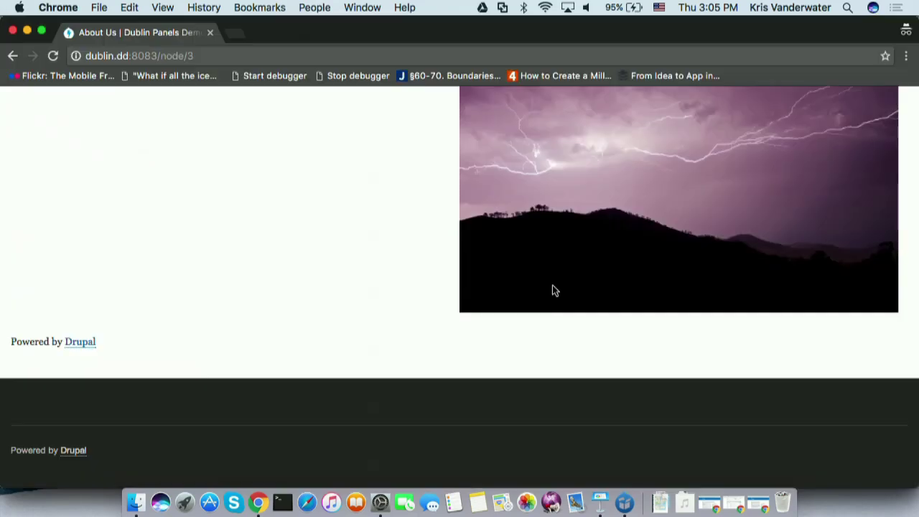
pyautogui.press('super+r')
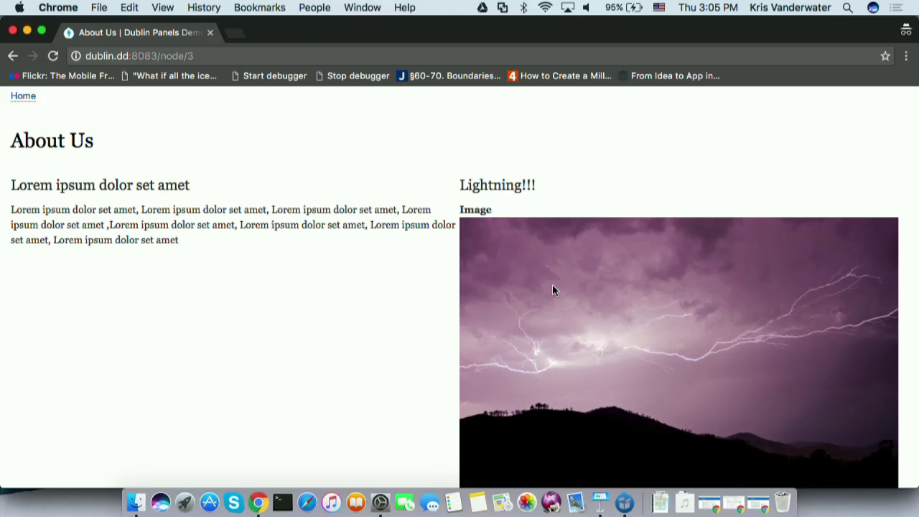
# Edit the About Us draft in the admin window, set its moderation state to Published and save it.
pyautogui.press('super+grave')
pyautogui.click(73, 150)
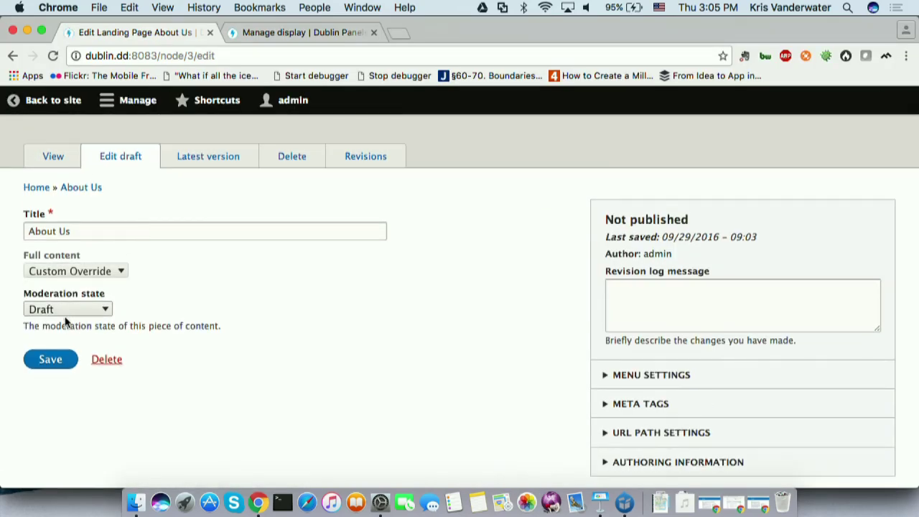
pyautogui.click(64, 310)
pyautogui.click(54, 335)
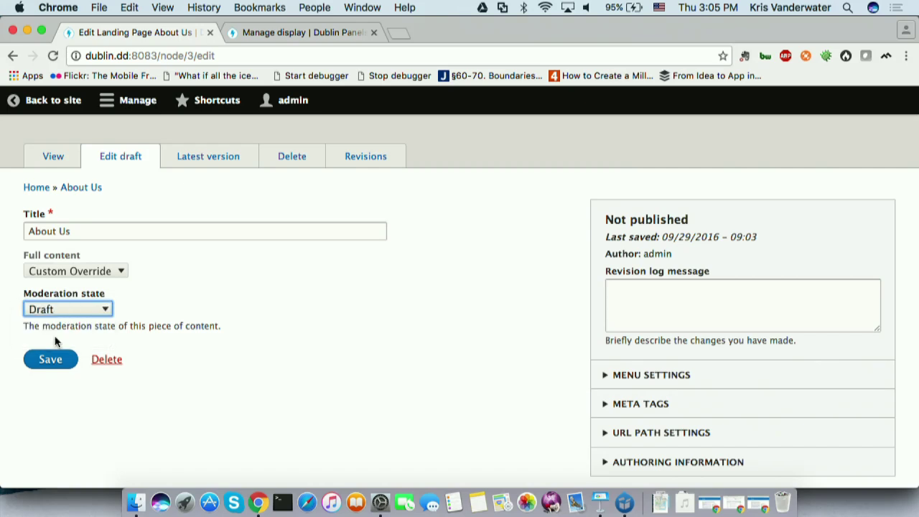
pyautogui.click(47, 359)
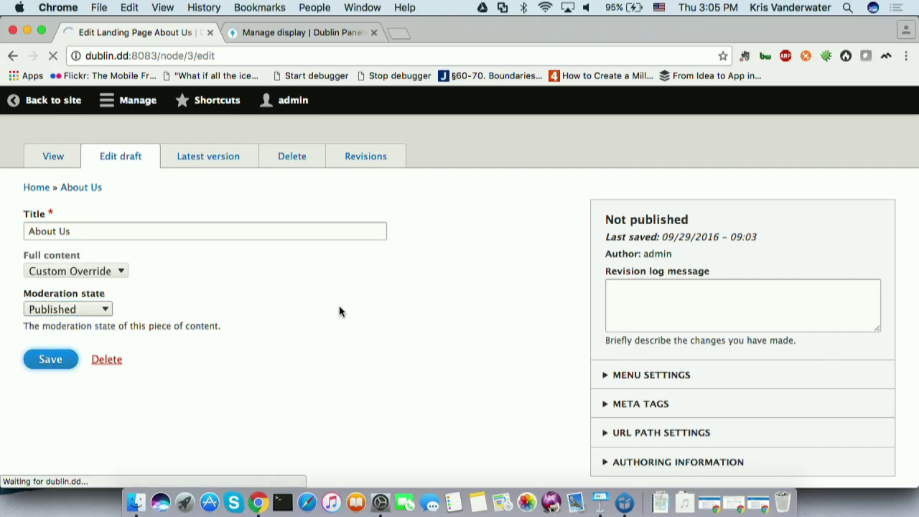
# Inspect the newly published About Us layout and Lightning block title, and reload the page in the incognito window.
pyautogui.scroll(-5, 363, 300)
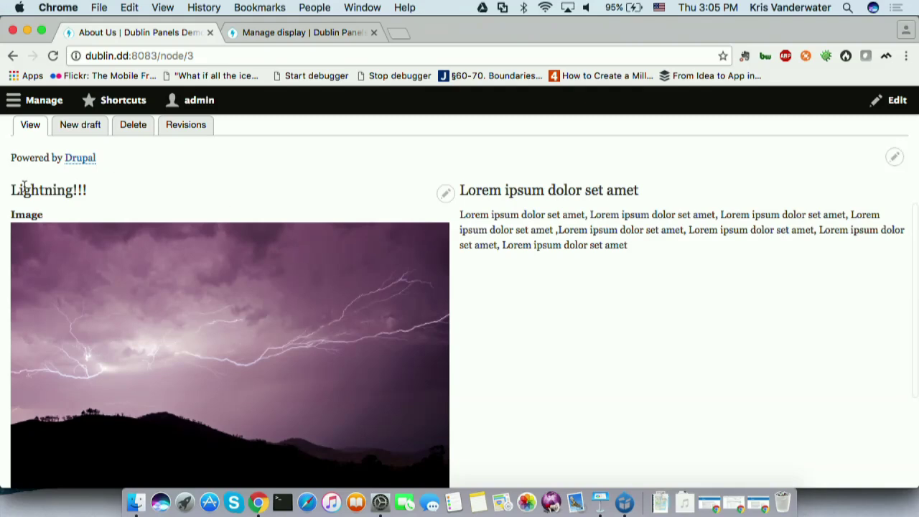
pyautogui.moveTo(78, 188); pyautogui.dragTo(84, 188)
pyautogui.click(179, 198)
pyautogui.press('super+grave')
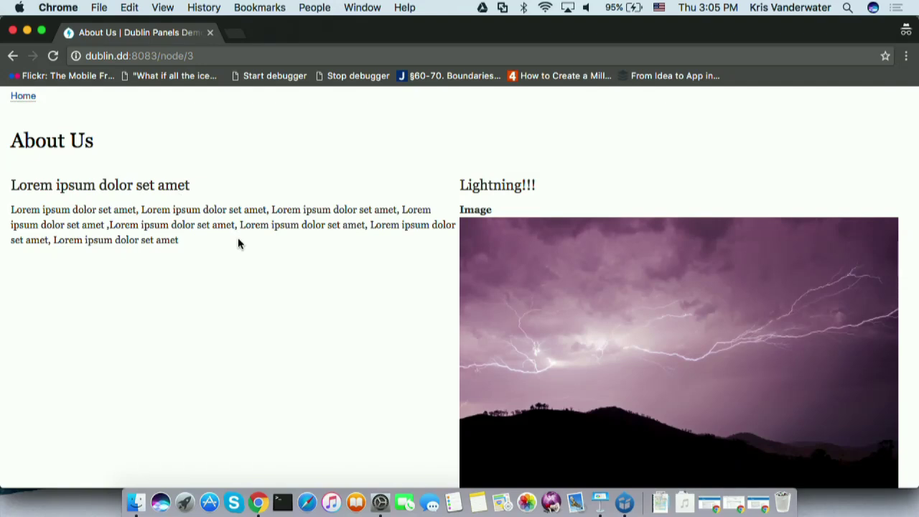
pyautogui.press('super+r')
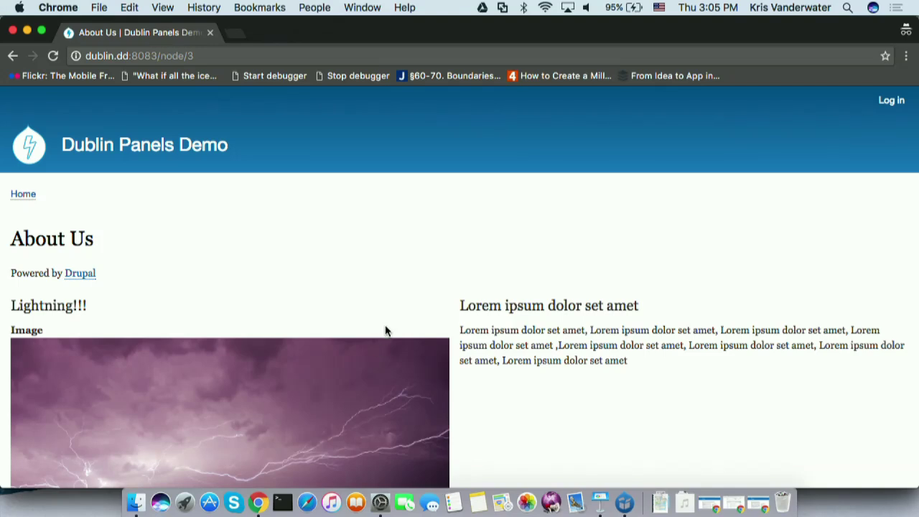
# Return to the admin window and examine the About Us page's revision history.
pyautogui.press('super+grave')
pyautogui.scroll(2, 262, 267)
pyautogui.click(180, 176)
pyautogui.scroll(-5, 334, 298)
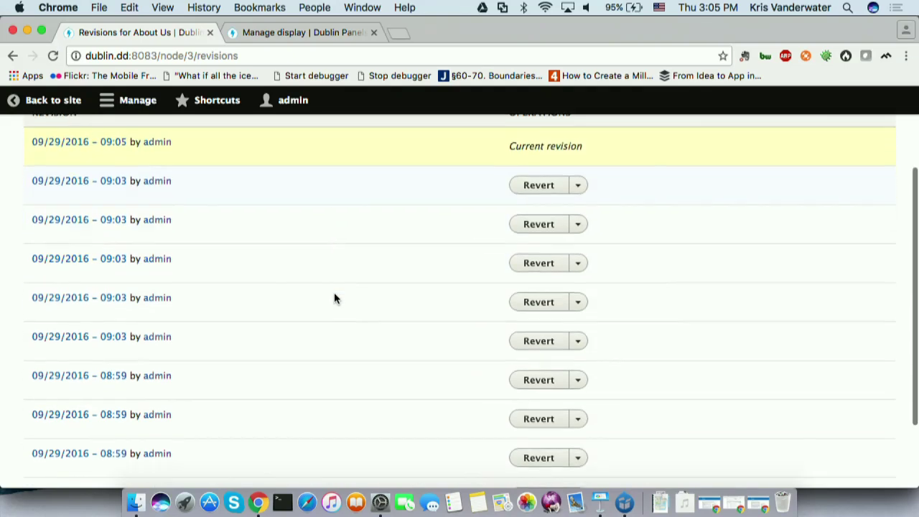
pyautogui.scroll(5, 333, 298)
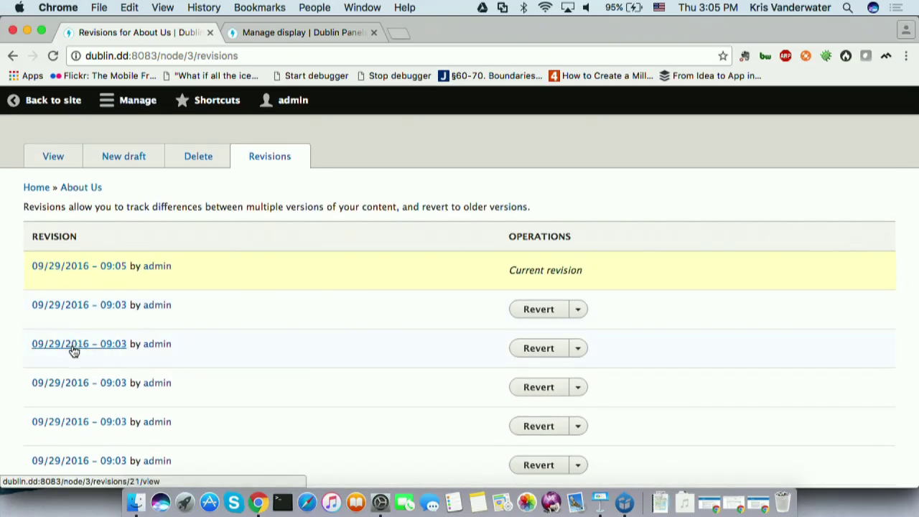
# Open the fourth listed revision, from 09/29/2016 - 09:03, in a separate tab and examine its block layout.
pyautogui.keyDown('super'); pyautogui.click(62, 381); pyautogui.keyUp('super')
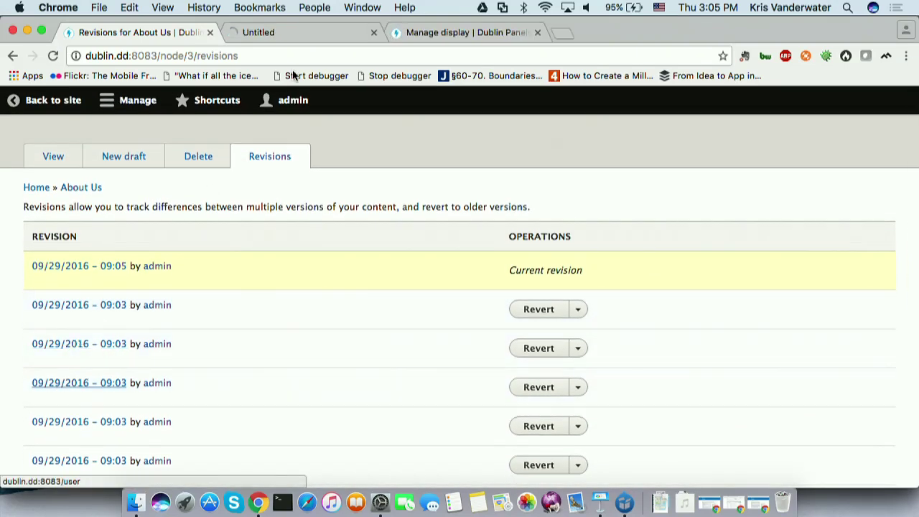
pyautogui.click(305, 28)
pyautogui.scroll(-3, 428, 292)
pyautogui.scroll(1, 428, 291)
pyautogui.doubleClick(526, 246)
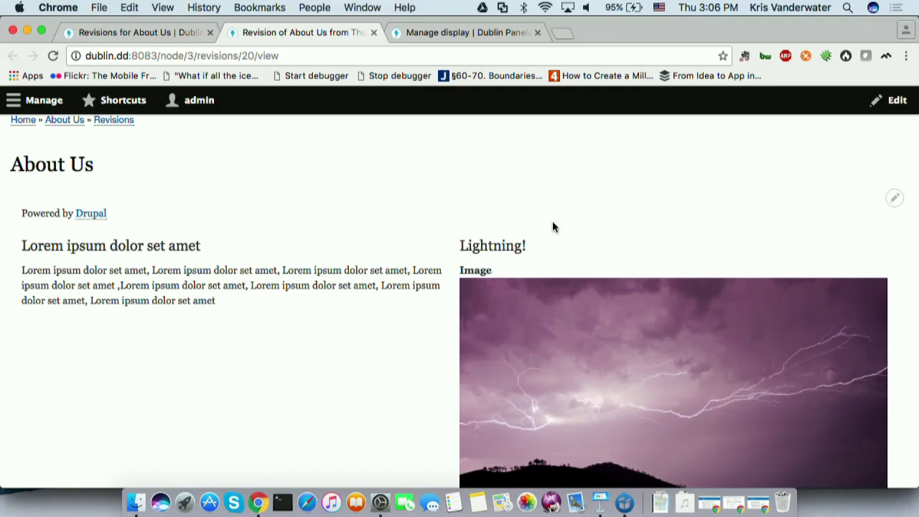
pyautogui.scroll(-5, 552, 227)
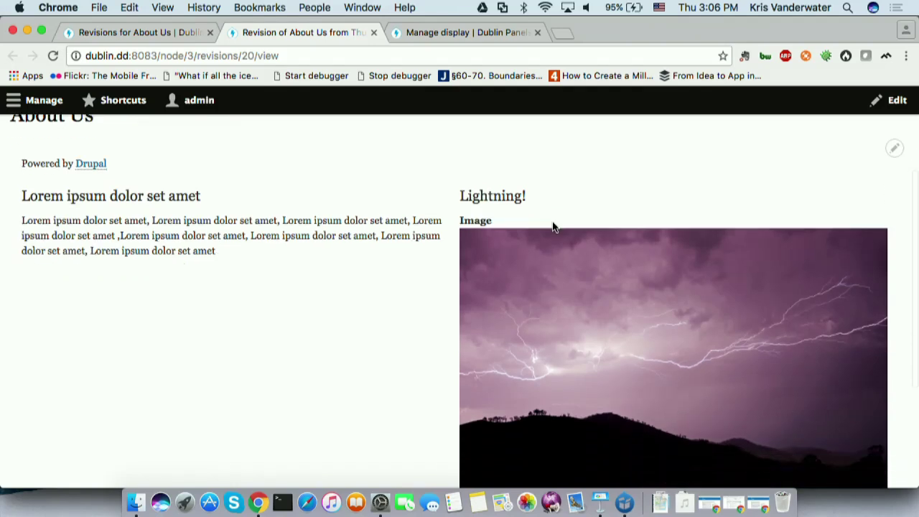
pyautogui.scroll(3, 552, 227)
pyautogui.scroll(5, 552, 227)
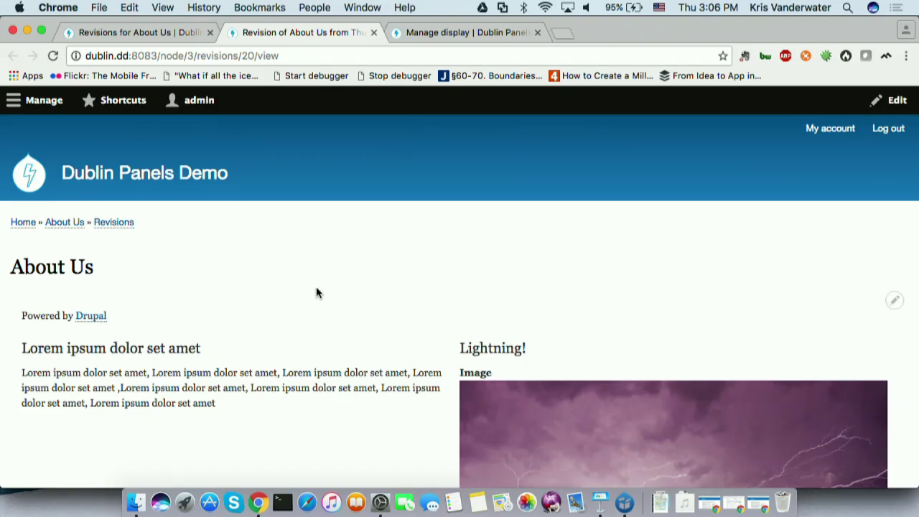
# Go back to the About Us revision list and look through its older entries.
pyautogui.click(139, 31)
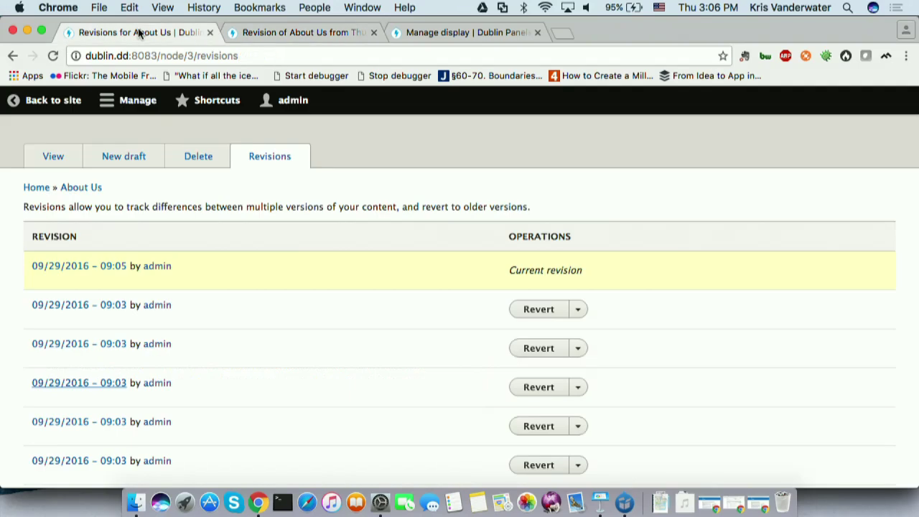
pyautogui.scroll(-6, 238, 298)
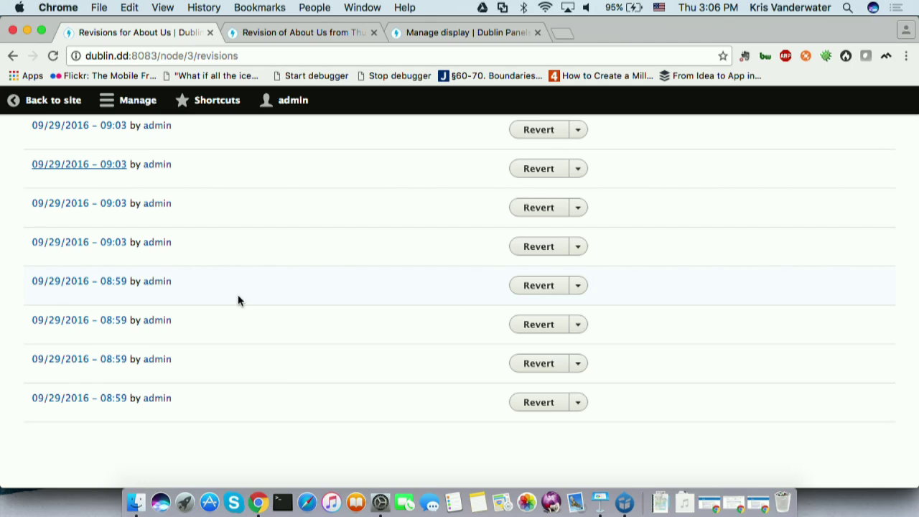
pyautogui.scroll(6, 237, 300)
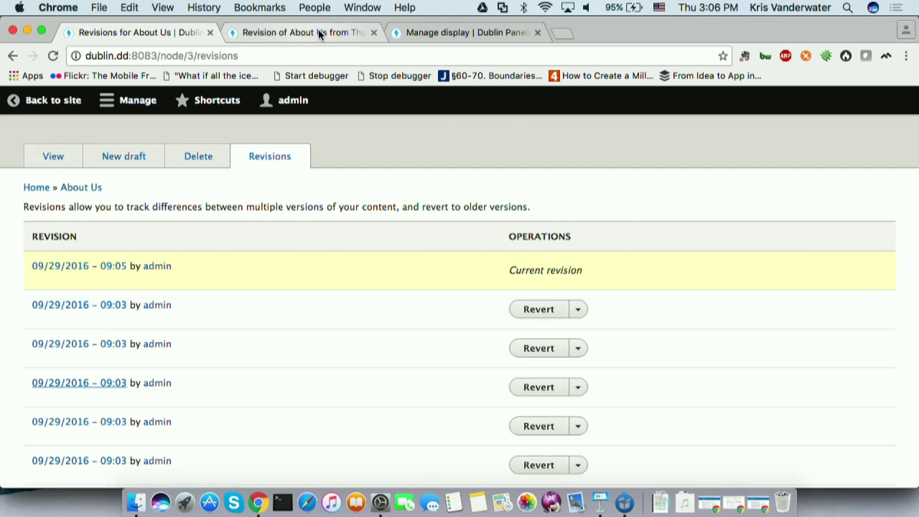
# Examine the Article content type's edit settings and its moderation settings.
pyautogui.click(467, 33)
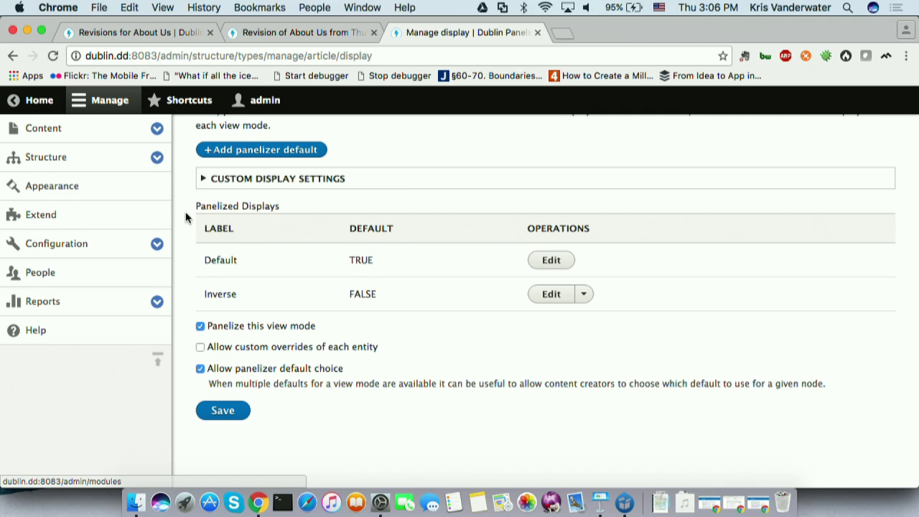
pyautogui.scroll(3, 185, 215)
pyautogui.scroll(-1, 185, 216)
pyautogui.click(218, 160)
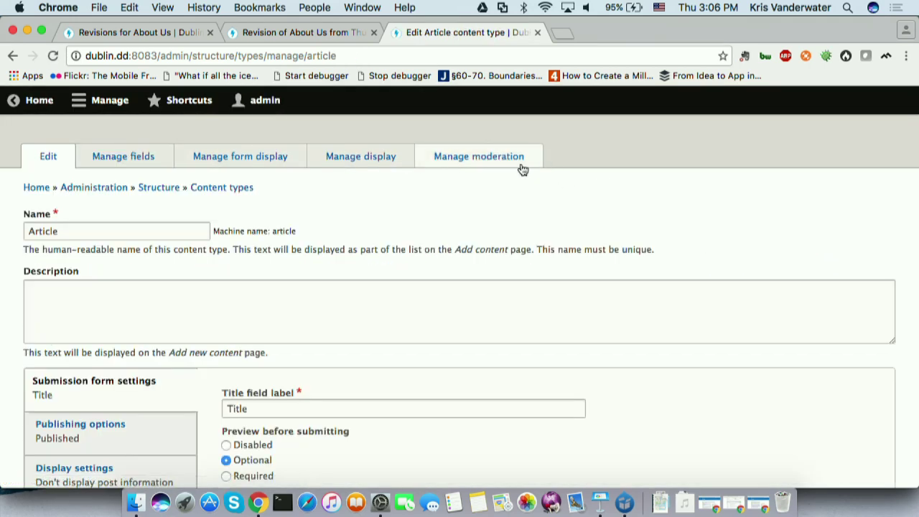
pyautogui.click(530, 159)
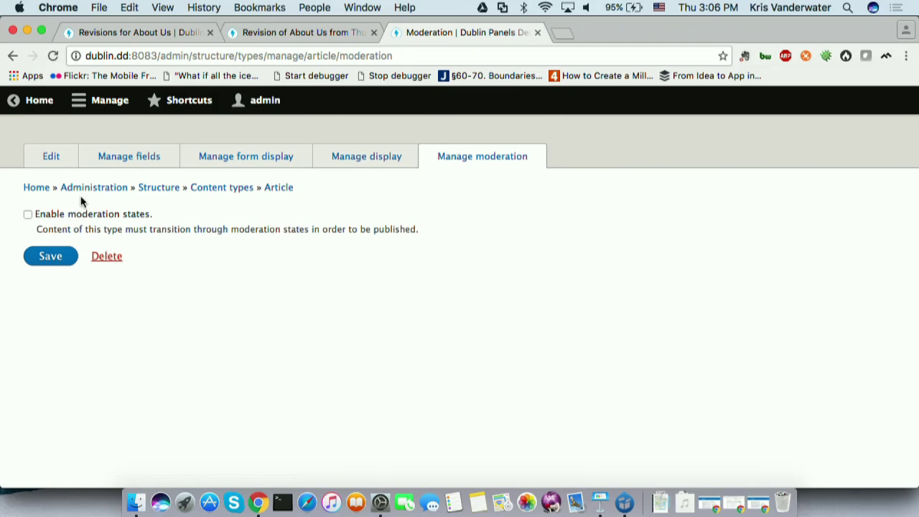
pyautogui.click(51, 158)
pyautogui.scroll(-5, 355, 304)
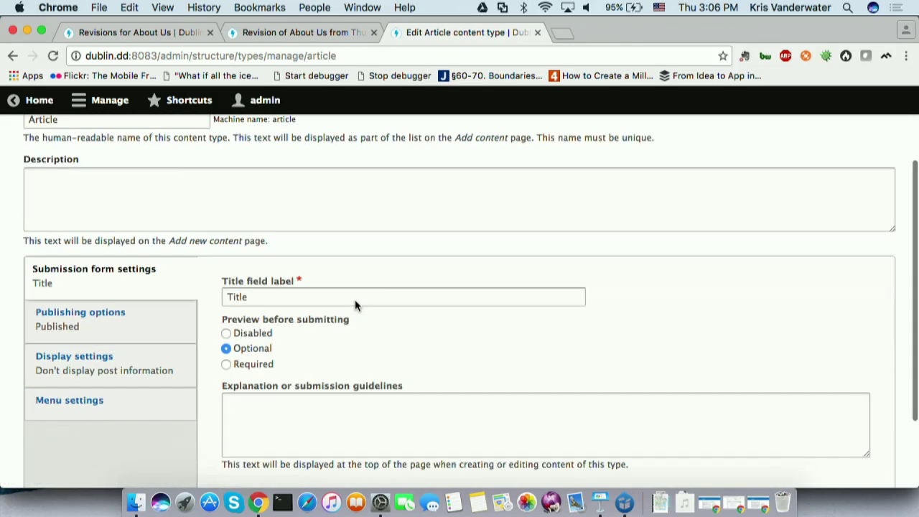
pyautogui.scroll(5, 285, 376)
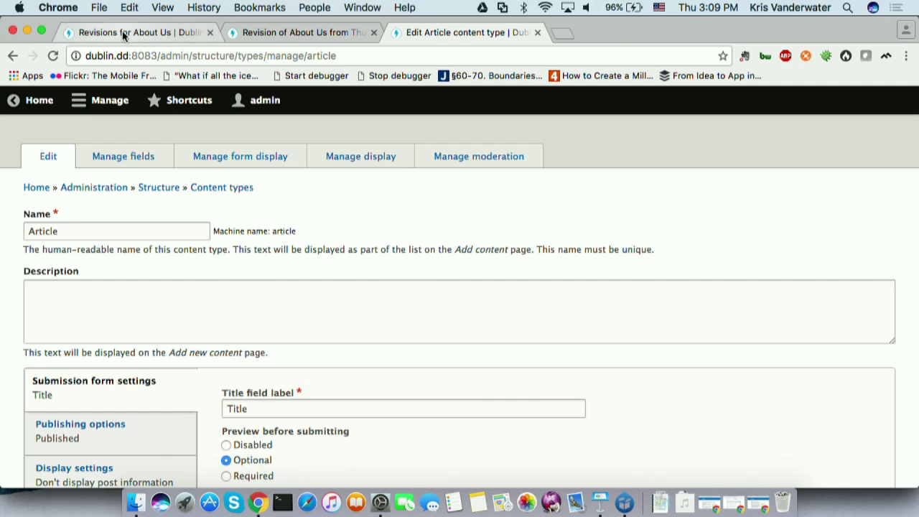
# Load node/1 in place of the About Us revision and open that article's edit form.
pyautogui.click(296, 32)
pyautogui.moveTo(159, 55); pyautogui.dragTo(280, 56)
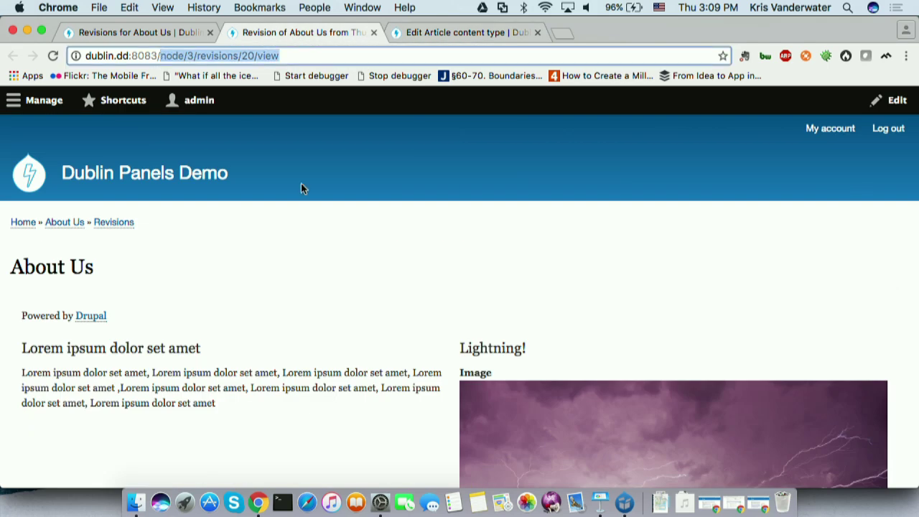
pyautogui.write('node/1')
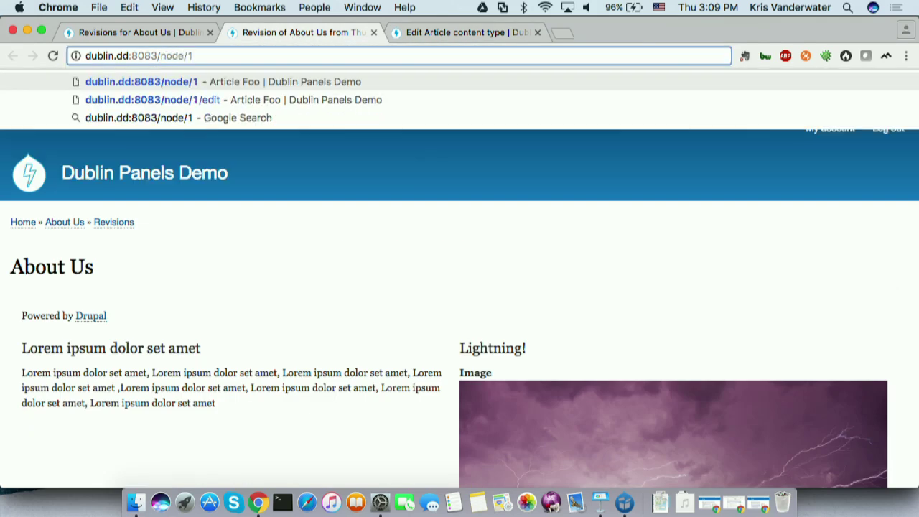
pyautogui.press('Return')
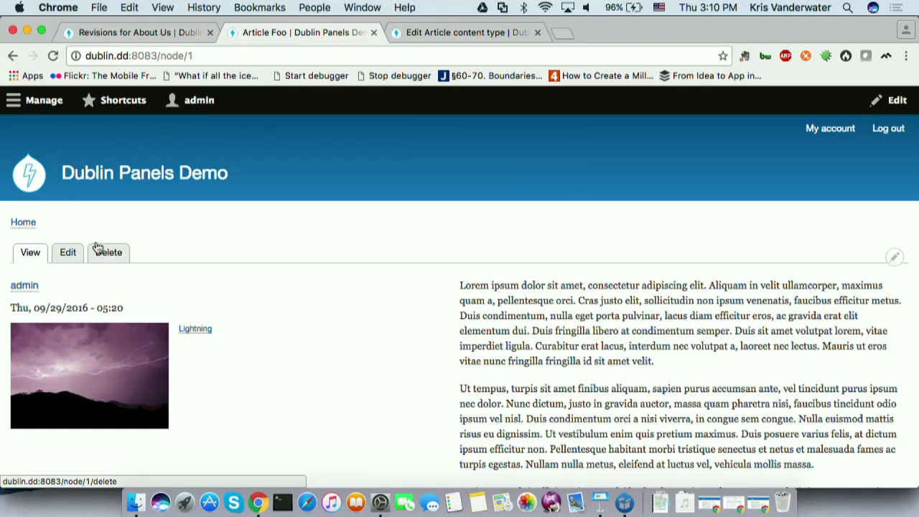
pyautogui.click(68, 254)
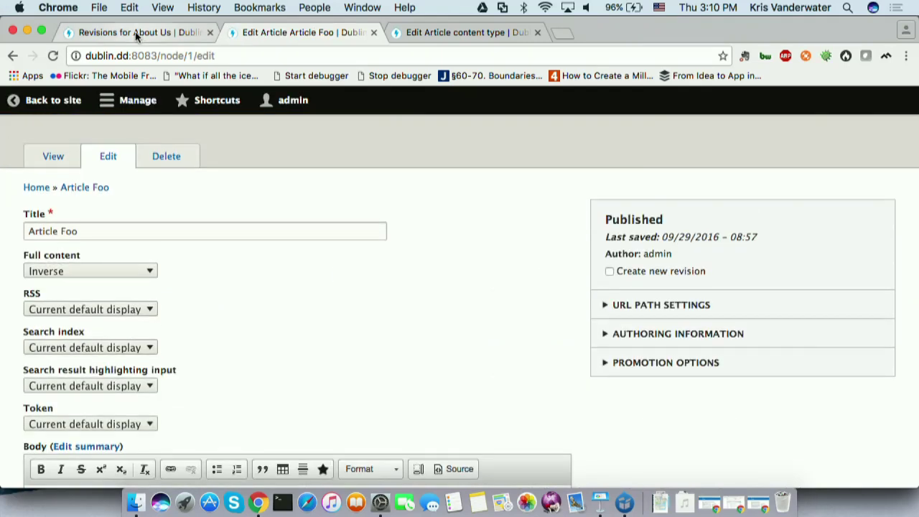
# Open the About Us new draft form and compare it with the Full content display choices on Article Foo's edit form.
pyautogui.click(135, 33)
pyautogui.click(131, 160)
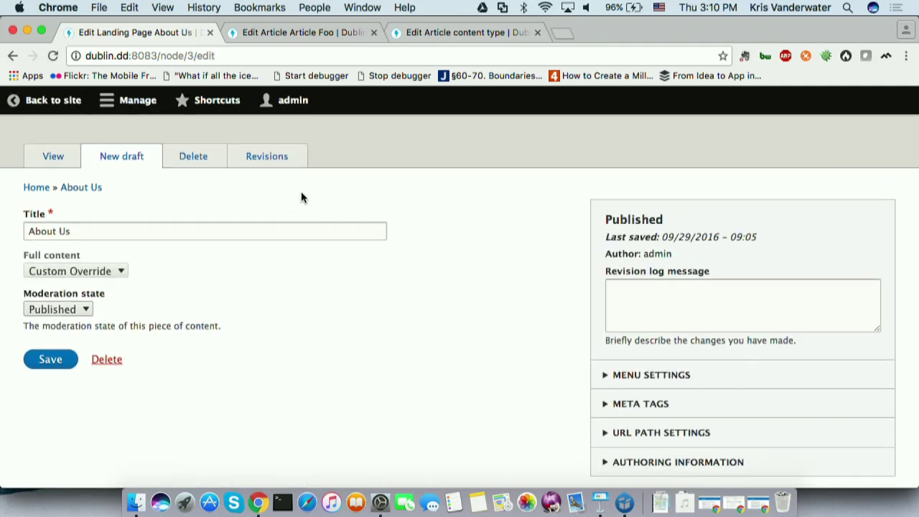
pyautogui.click(286, 32)
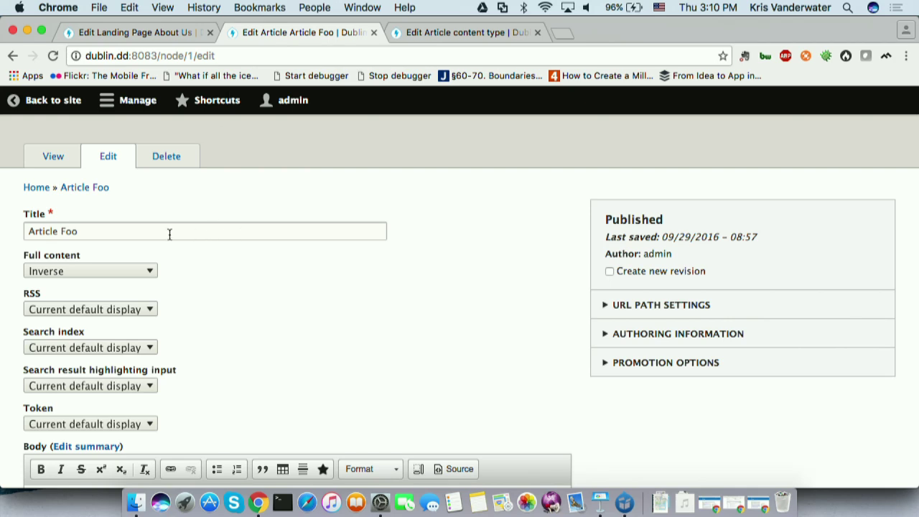
pyautogui.click(117, 272)
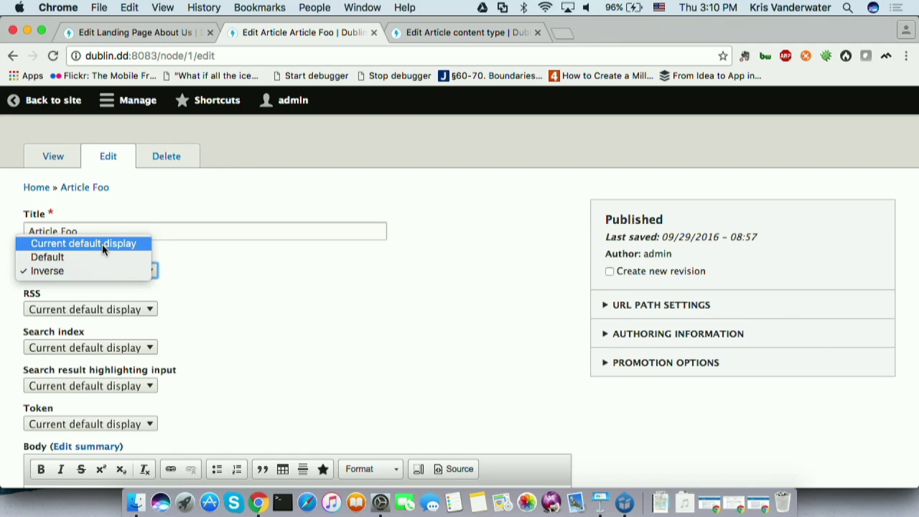
pyautogui.click(460, 385)
# Examine the Article content type's fields and panelized displays, including the operations for Inverse, and glance at the About Us form for comparison.
pyautogui.click(414, 33)
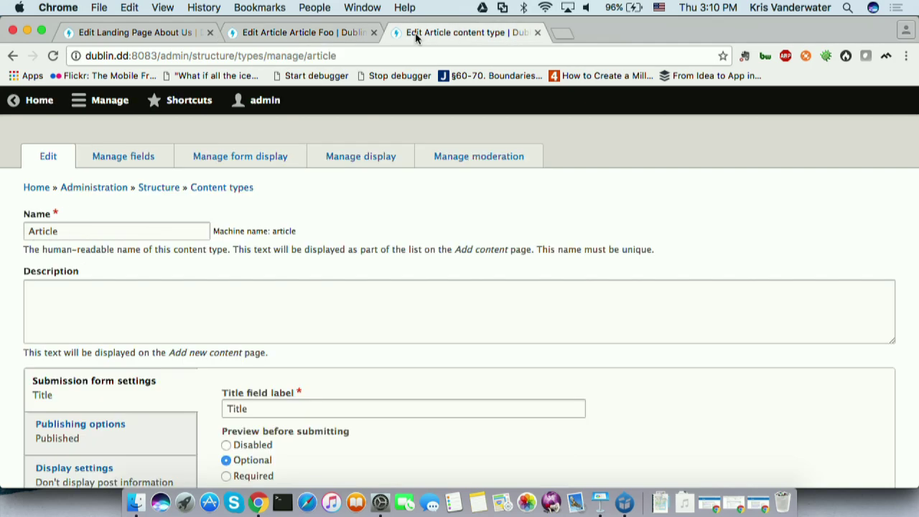
pyautogui.click(152, 159)
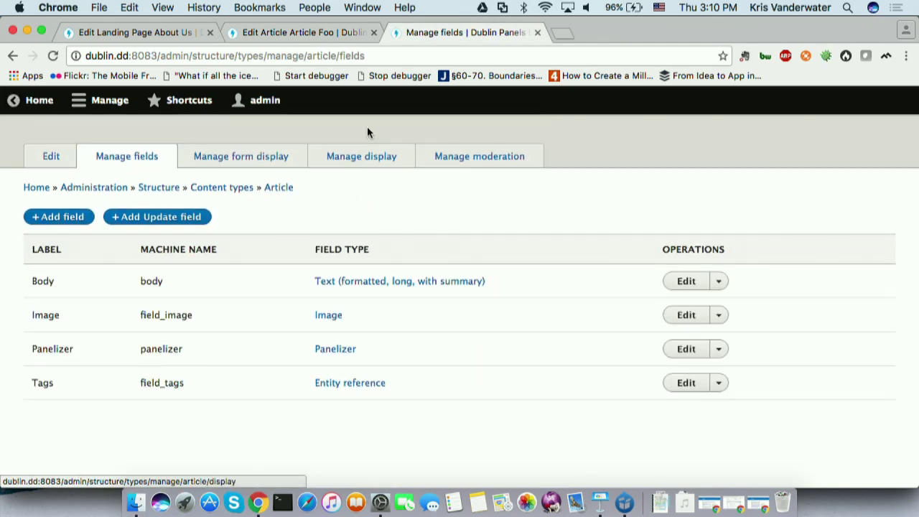
pyautogui.click(357, 165)
pyautogui.scroll(-3, 512, 304)
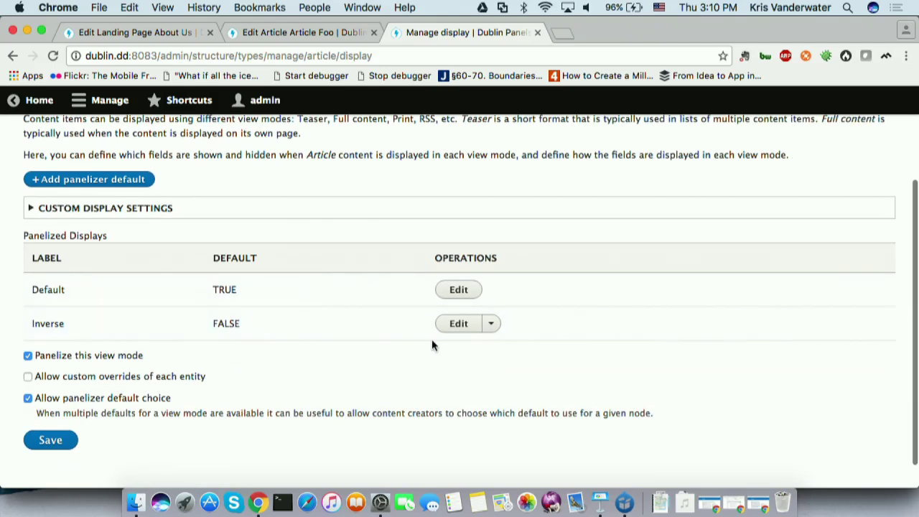
pyautogui.click(492, 324)
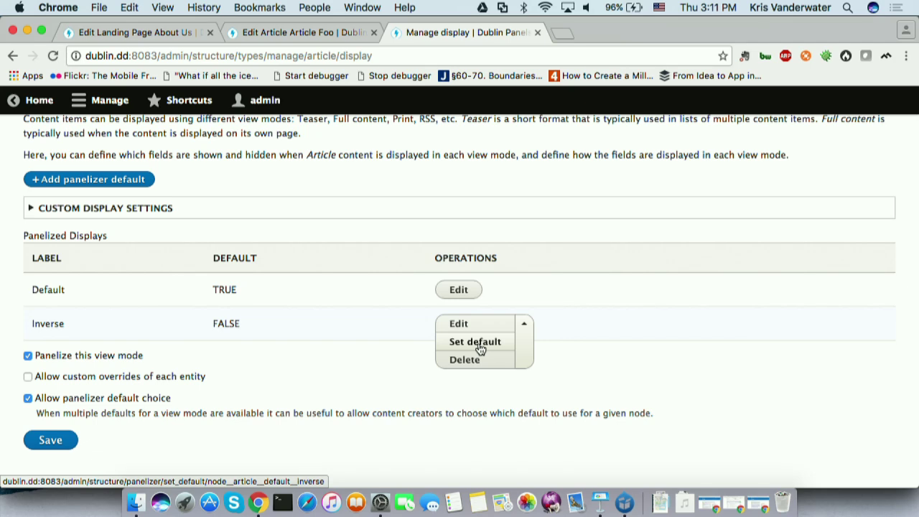
pyautogui.click(130, 36)
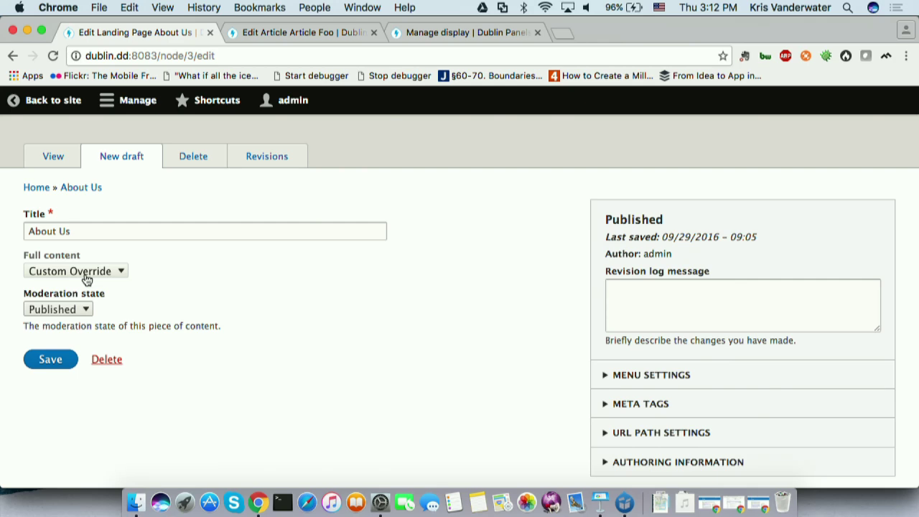
pyautogui.click(460, 33)
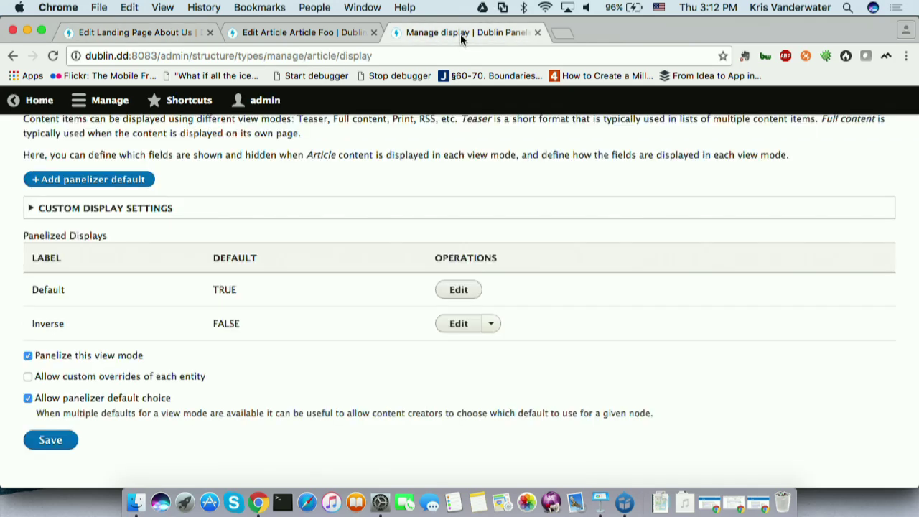
# Open the Block layout and Pages administration pages, each in a separate tab.
pyautogui.click(93, 101)
pyautogui.click(156, 159)
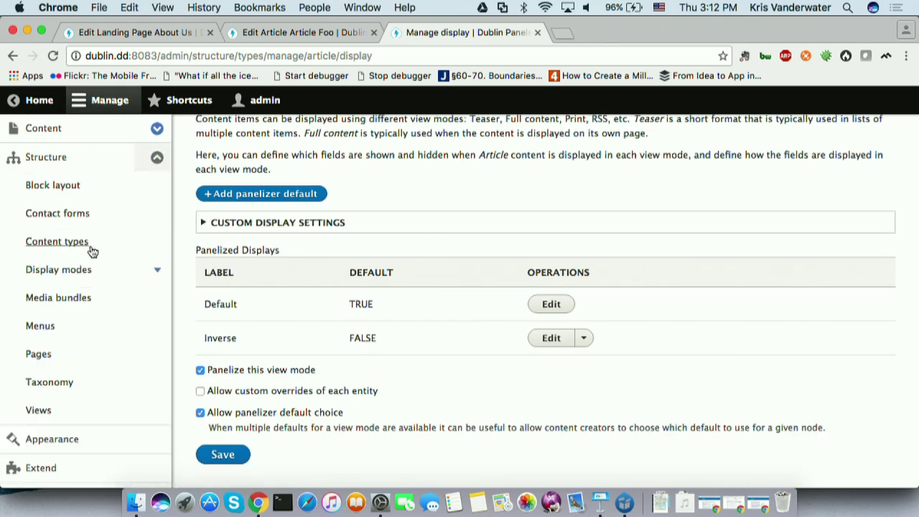
pyautogui.keyDown('super'); pyautogui.click(71, 188); pyautogui.keyUp('super')
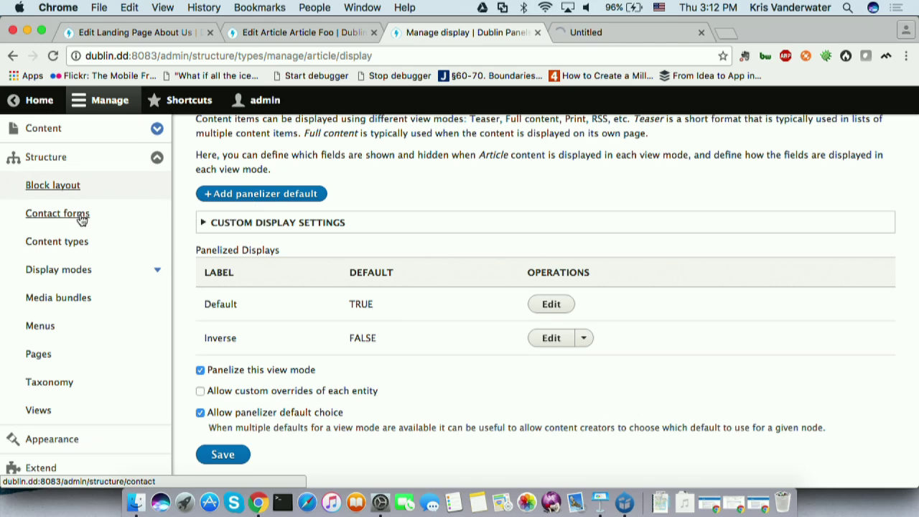
pyautogui.keyDown('super'); pyautogui.click(37, 359); pyautogui.keyUp('super')
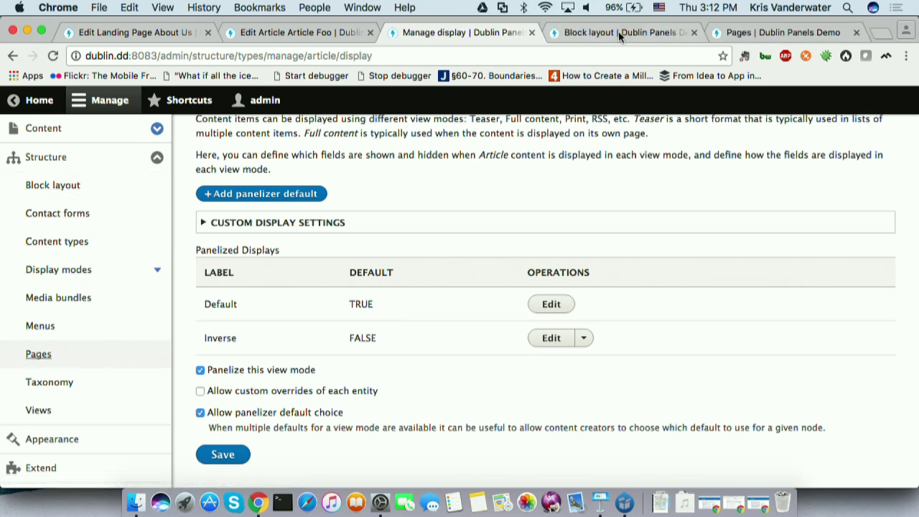
# Edit the Test page from the Pages list and display the contexts of its Panels variant.
pyautogui.click(773, 34)
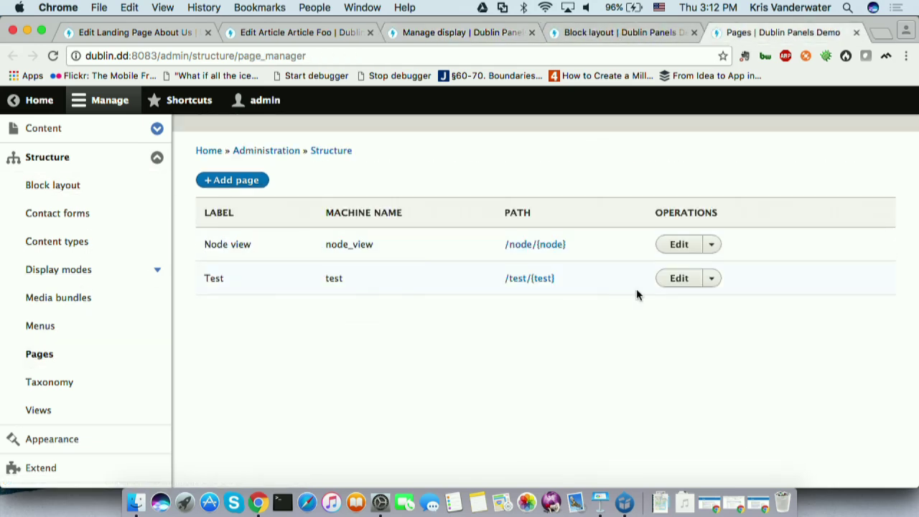
pyautogui.click(679, 278)
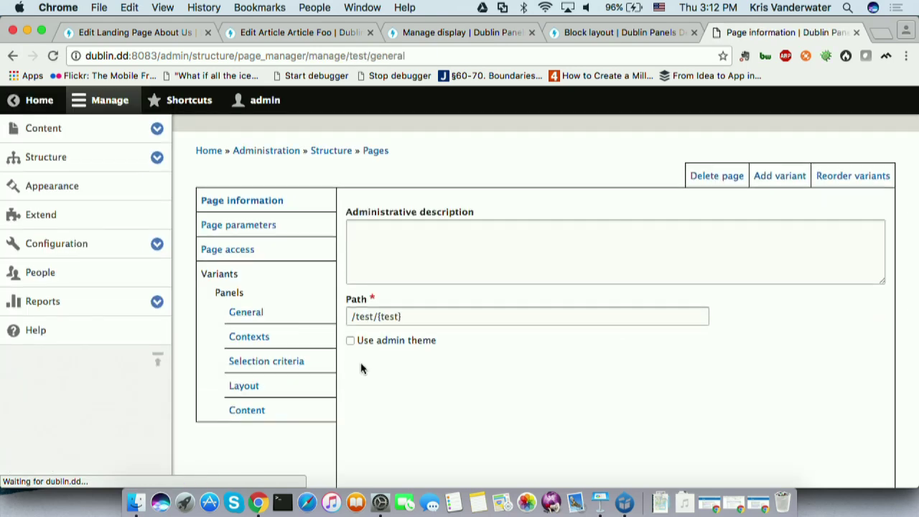
pyautogui.click(249, 337)
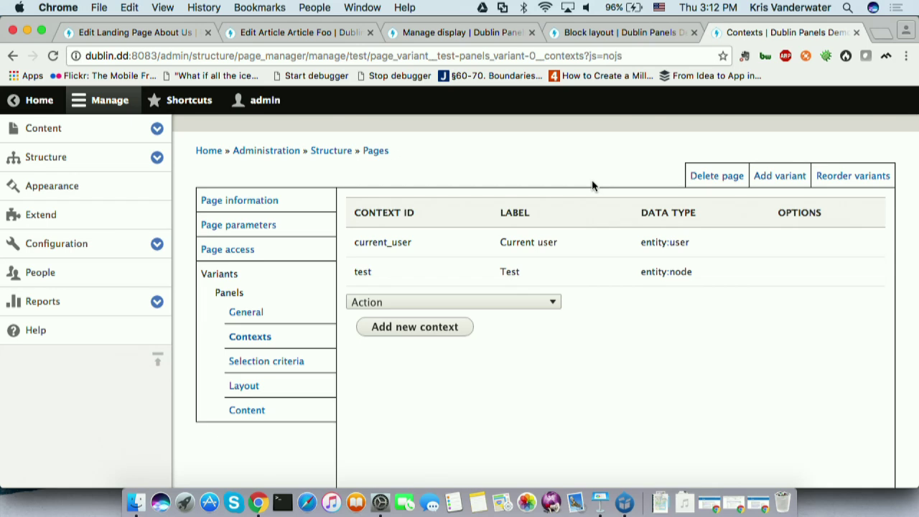
# Look through the data types available for a new context on the Test page's Panels variant, leaving the selection at Action.
pyautogui.click(519, 302)
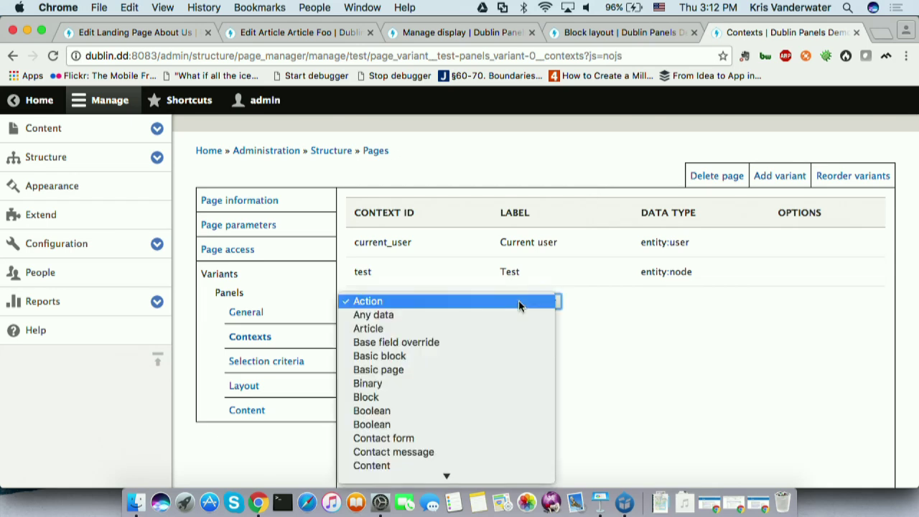
pyautogui.scroll(-20, 518, 300)
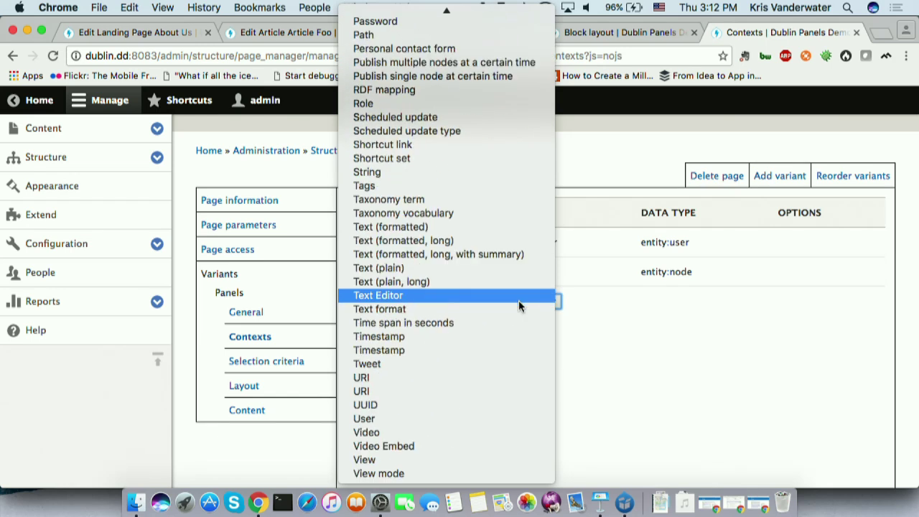
pyautogui.scroll(20, 518, 300)
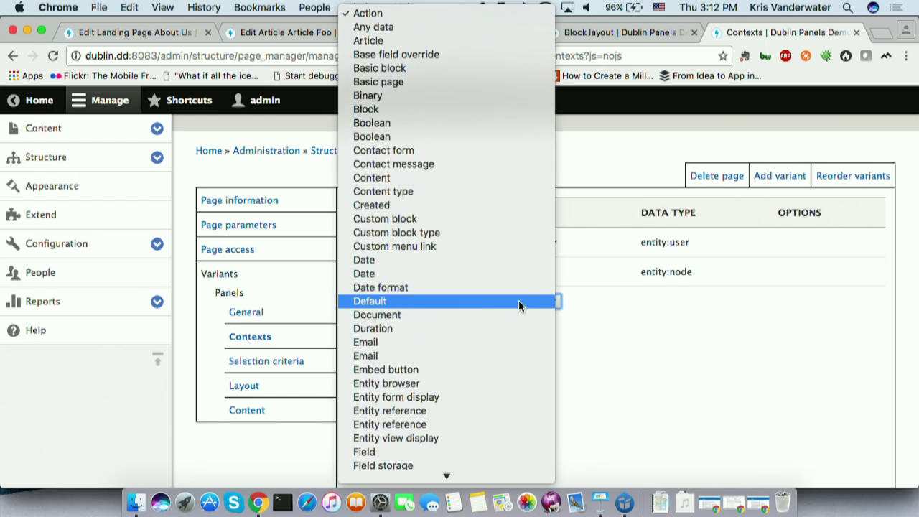
pyautogui.click(752, 406)
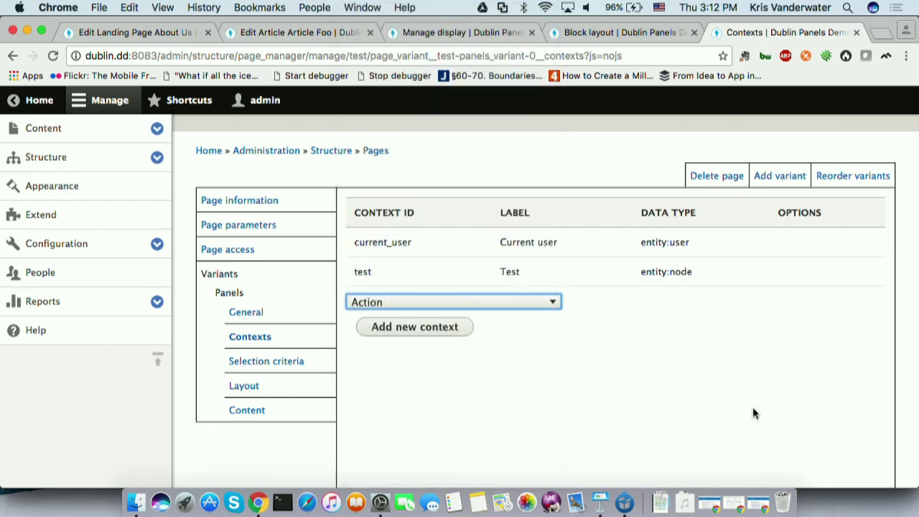
pyautogui.click(482, 303)
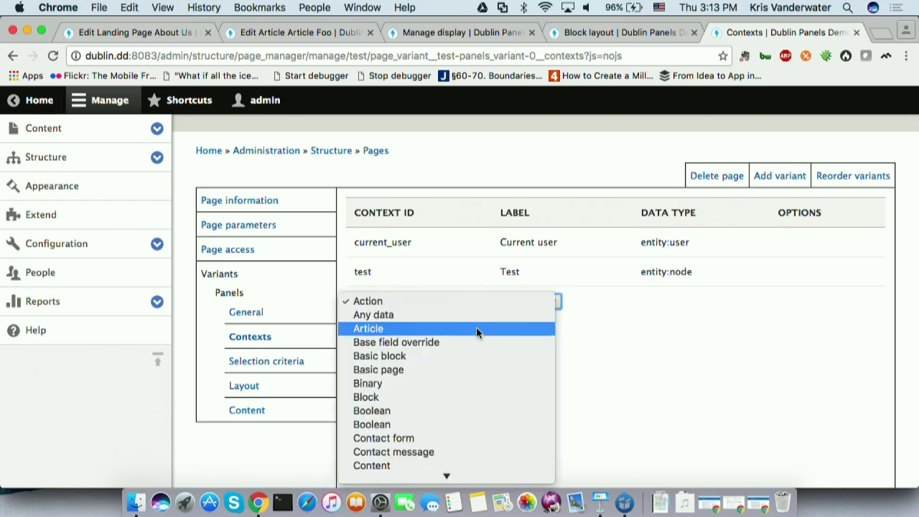
pyautogui.scroll(-10, 476, 328)
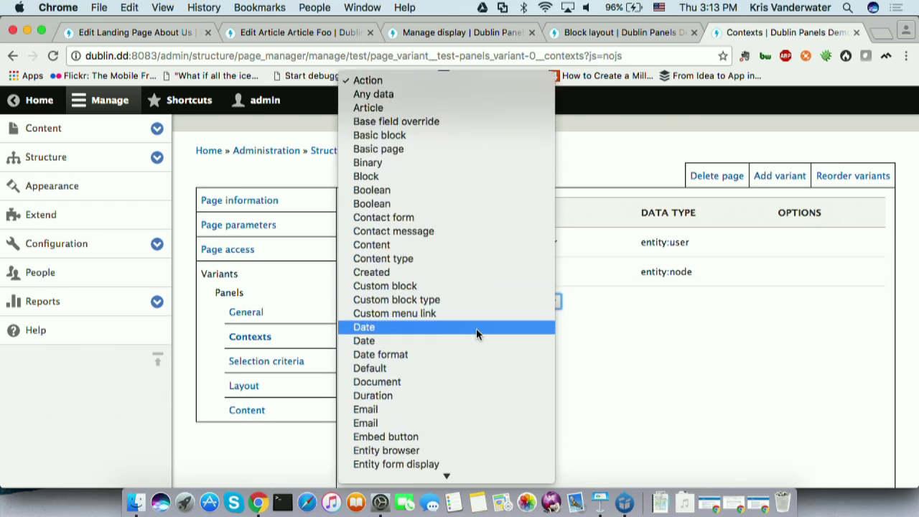
pyautogui.scroll(-15, 475, 332)
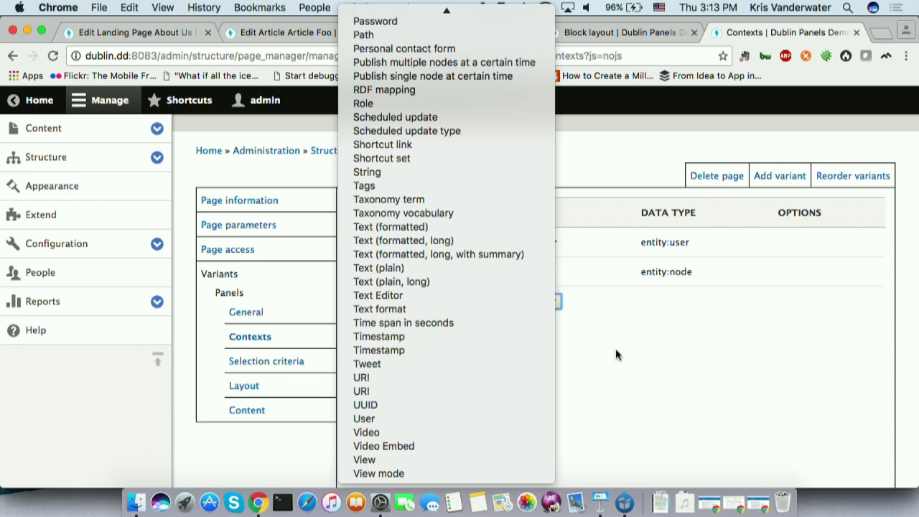
pyautogui.click(682, 360)
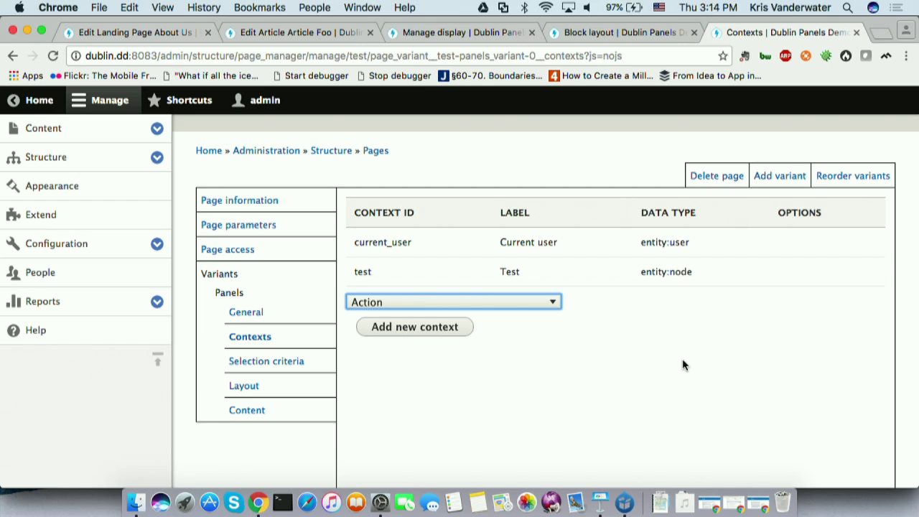
# Examine the blocks that can be placed in Bartik's Header region, focusing on Entity view (Content) and Entity view (User), without placing any.
pyautogui.click(631, 32)
pyautogui.scroll(-2, 575, 223)
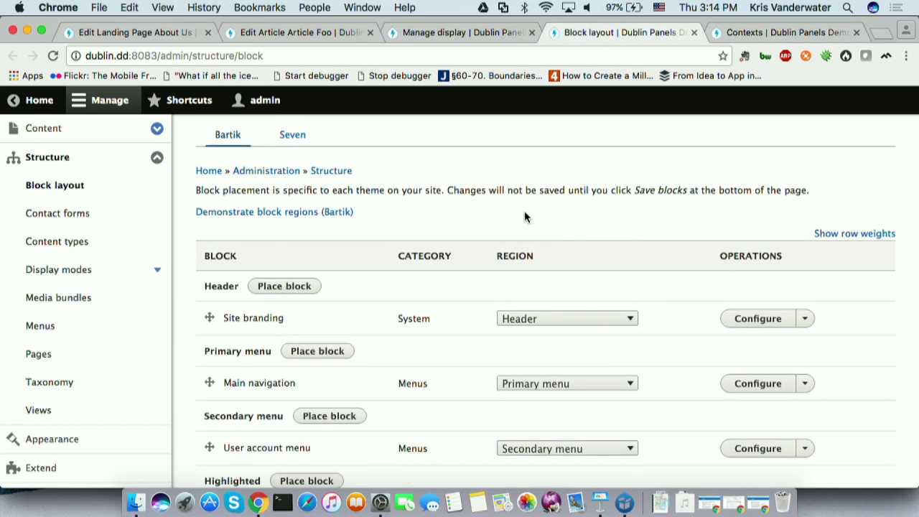
pyautogui.click(284, 286)
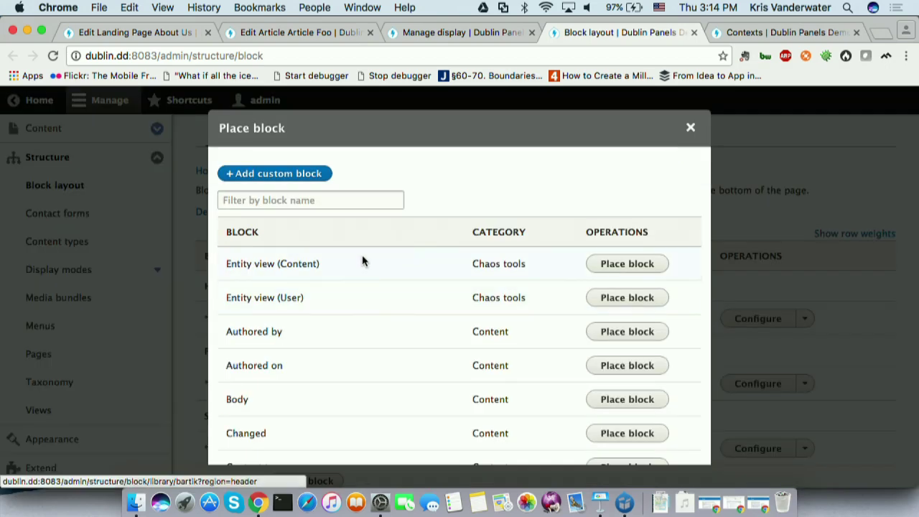
pyautogui.moveTo(225, 264); pyautogui.dragTo(336, 259)
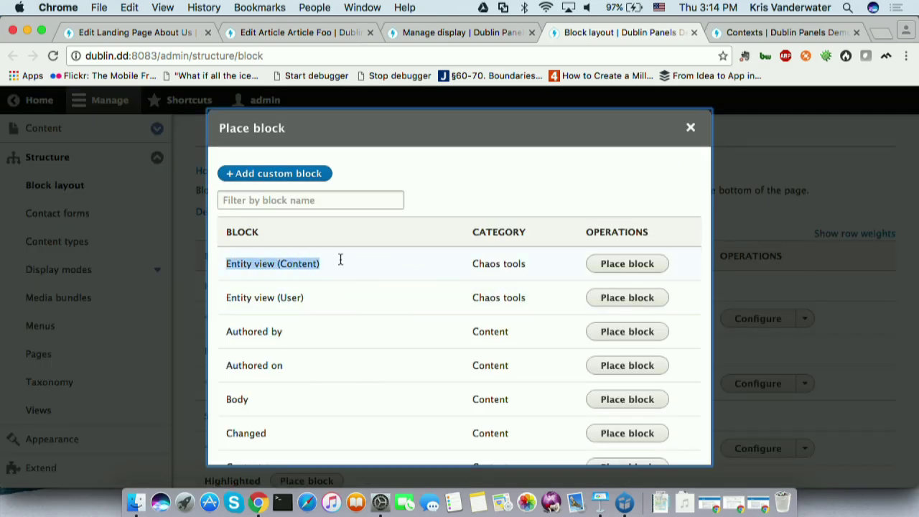
pyautogui.moveTo(226, 299); pyautogui.dragTo(303, 298)
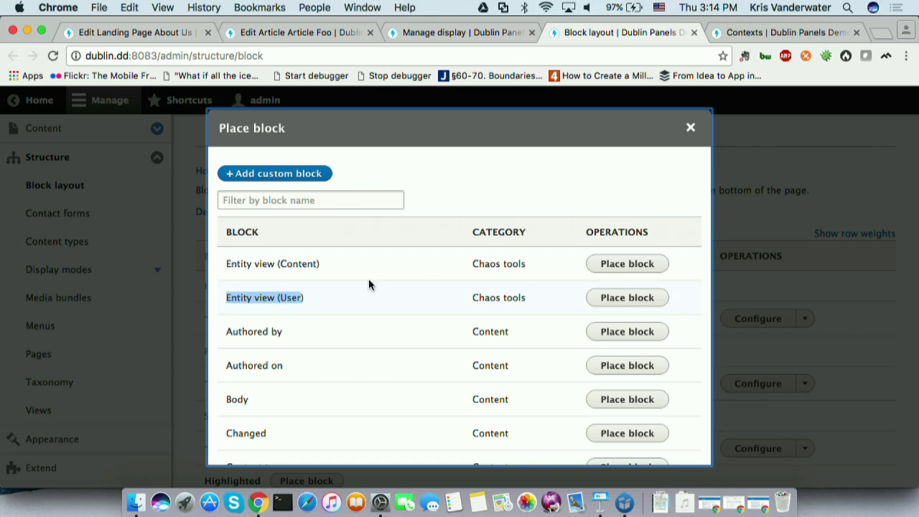
pyautogui.moveTo(472, 263); pyautogui.dragTo(539, 263)
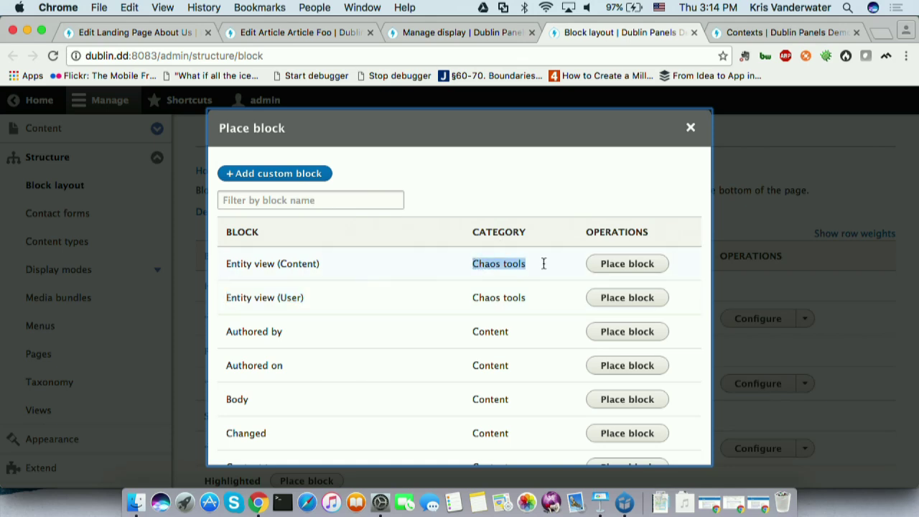
pyautogui.click(518, 264)
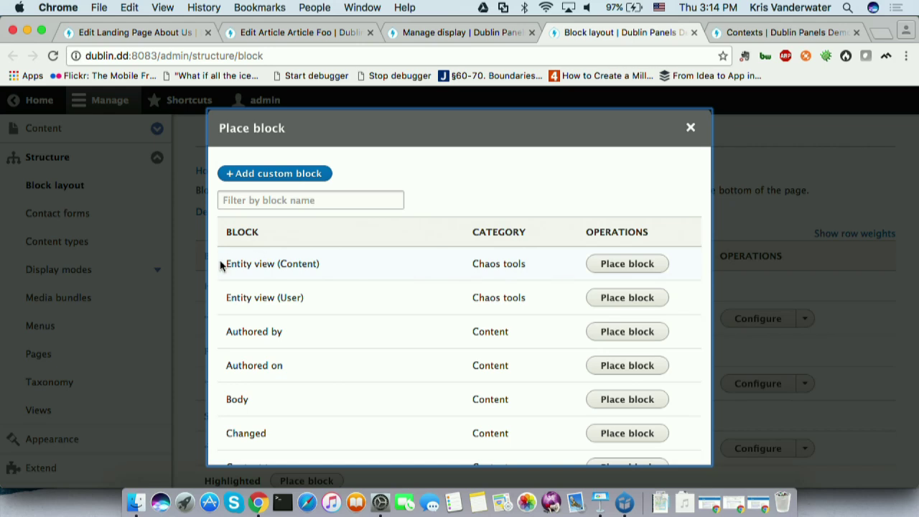
pyautogui.moveTo(223, 264); pyautogui.dragTo(353, 265)
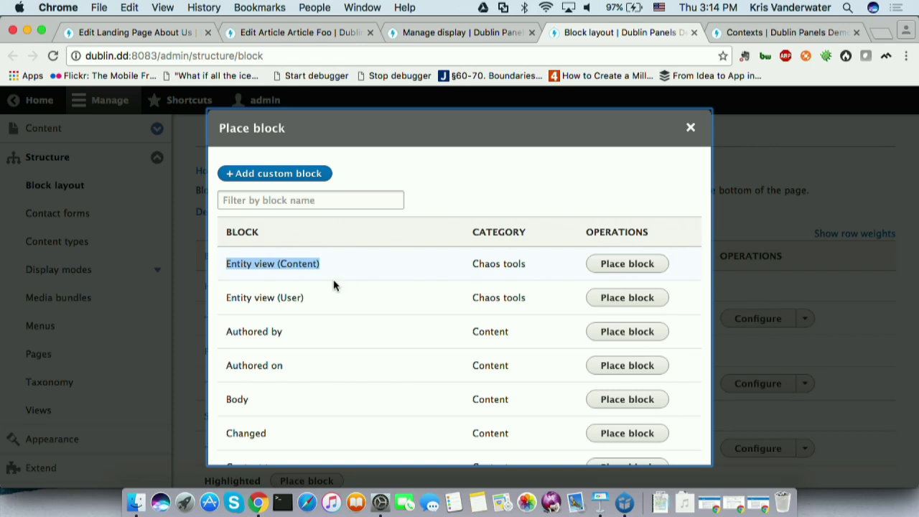
pyautogui.moveTo(226, 298); pyautogui.dragTo(345, 311)
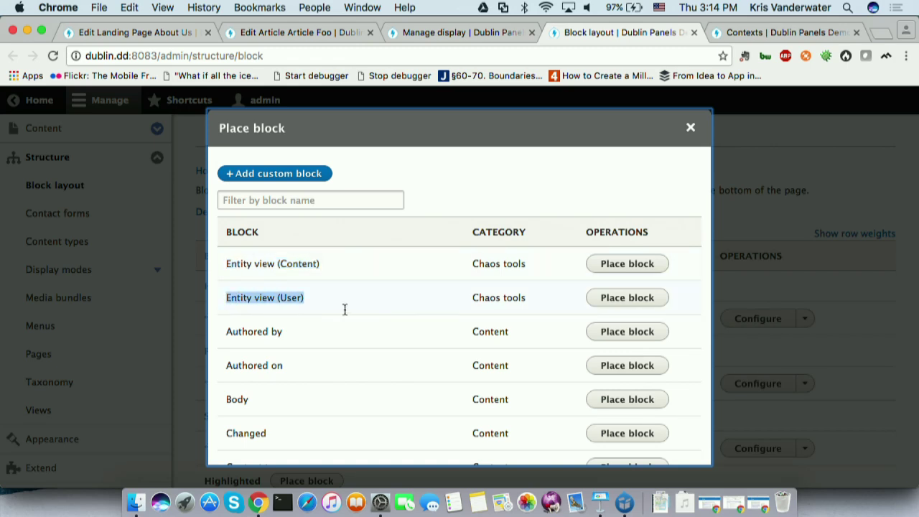
pyautogui.click(347, 304)
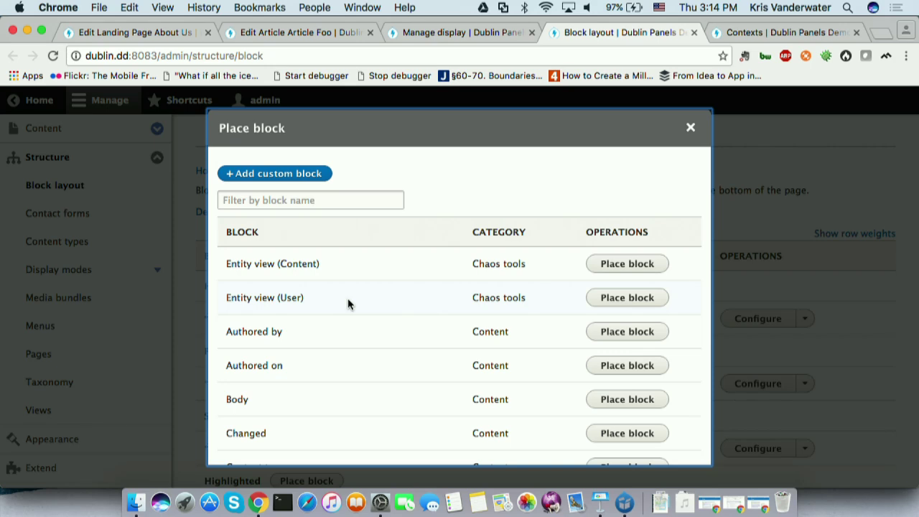
pyautogui.click(690, 128)
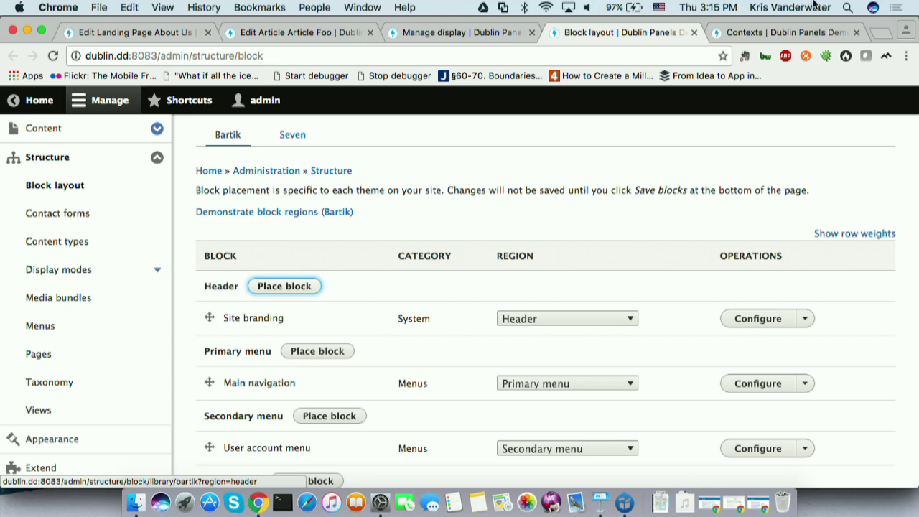
# Return to the Test page configuration and open the selection criteria of its Panels variant.
pyautogui.click(794, 33)
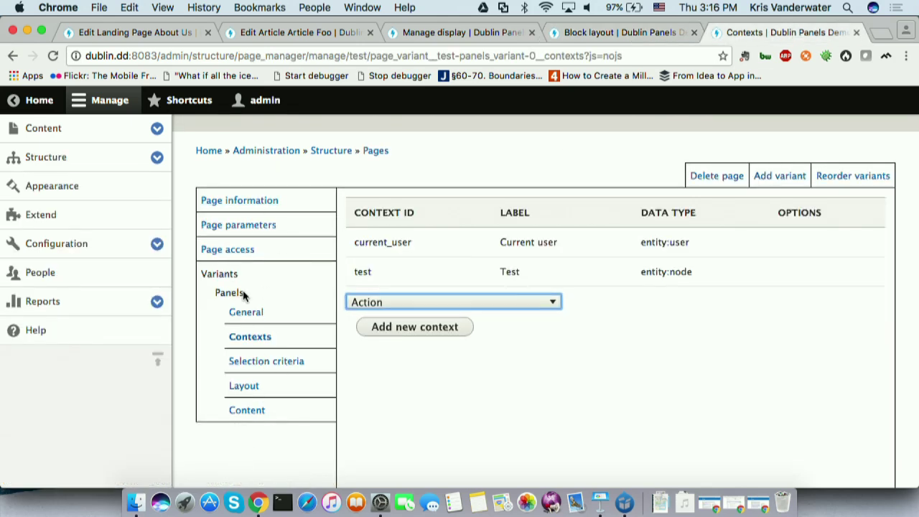
pyautogui.click(269, 366)
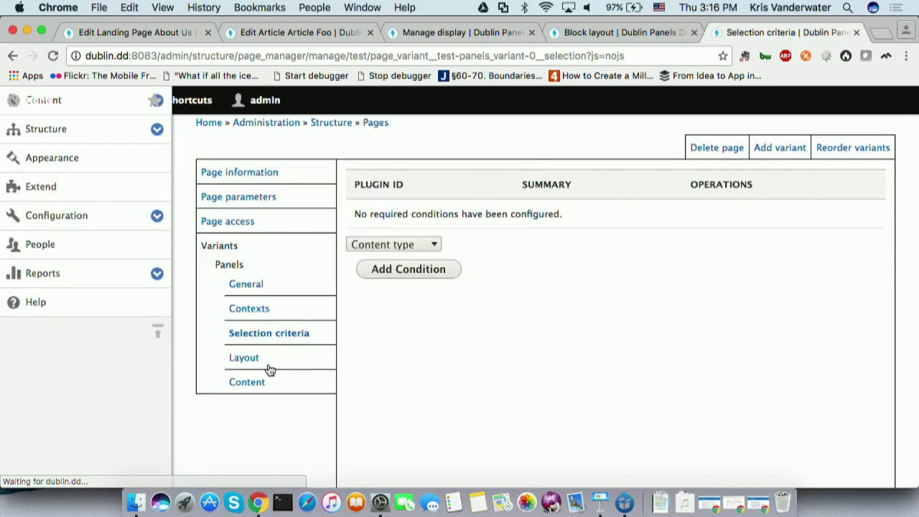
# Look through the condition types available for the Panels variant's selection criteria, leaving Content type selected.
pyautogui.click(423, 271)
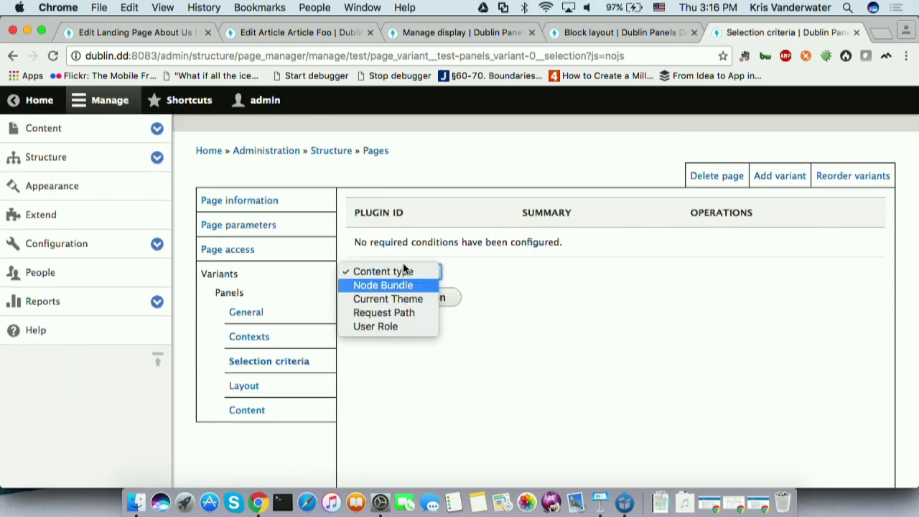
pyautogui.click(518, 311)
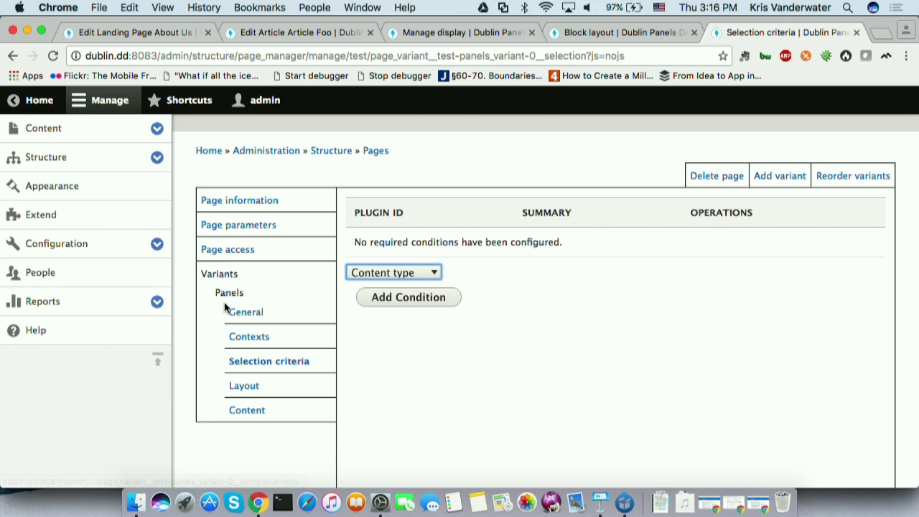
# Return to the Panels variant's contexts and inspect the new context form for the Language data type, closing it without saving.
pyautogui.click(251, 337)
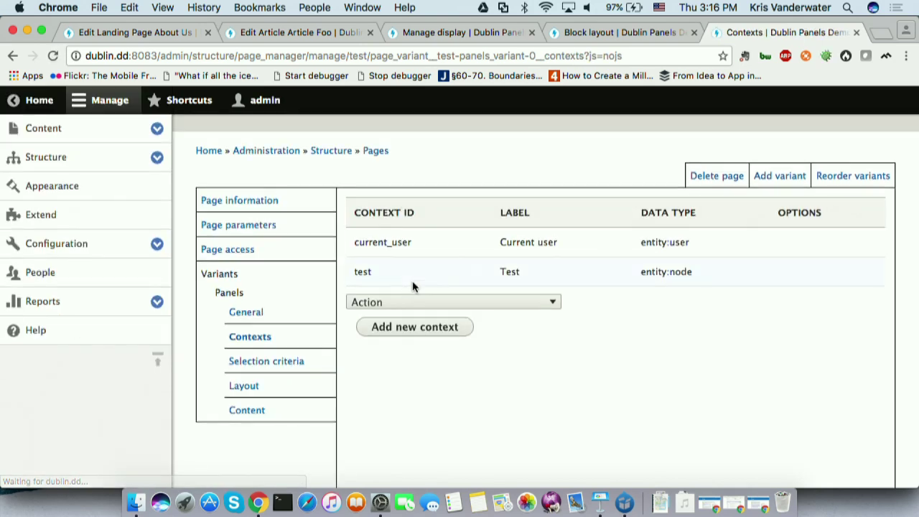
pyautogui.click(400, 301)
pyautogui.scroll(-10, 460, 352)
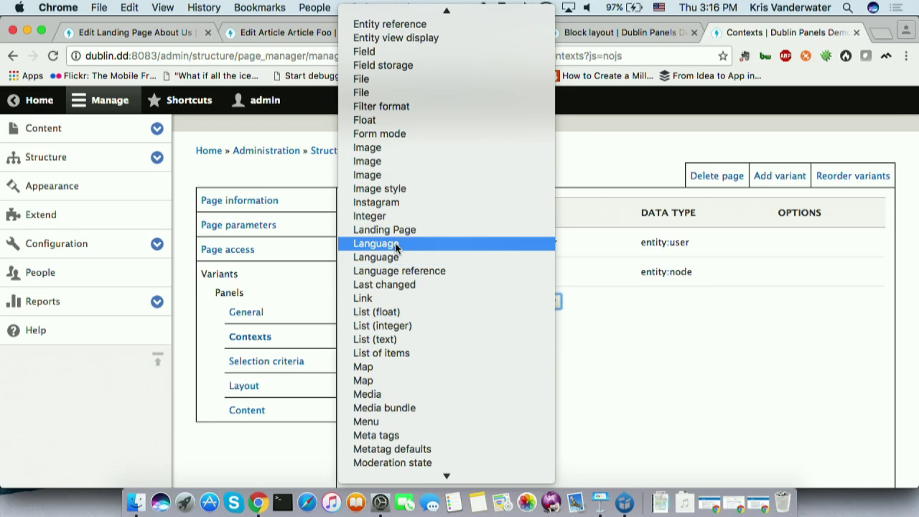
pyautogui.click(396, 244)
pyautogui.click(404, 329)
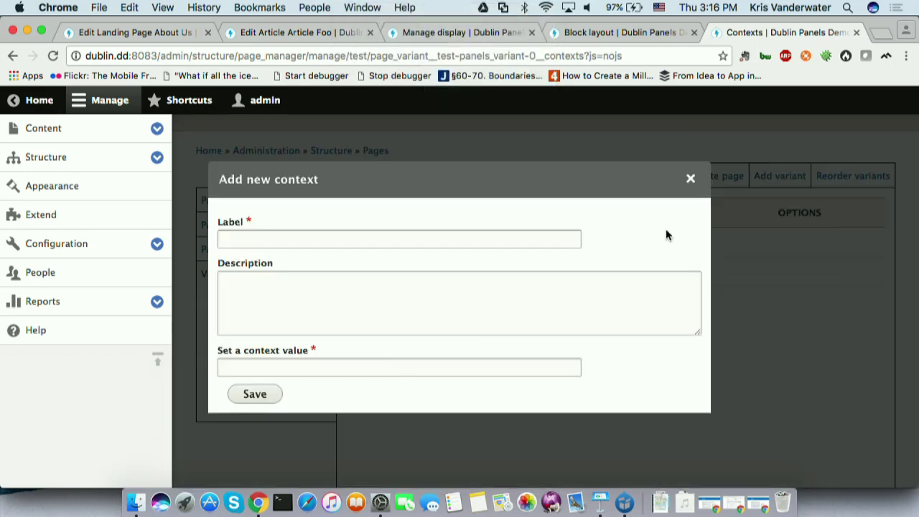
pyautogui.click(690, 180)
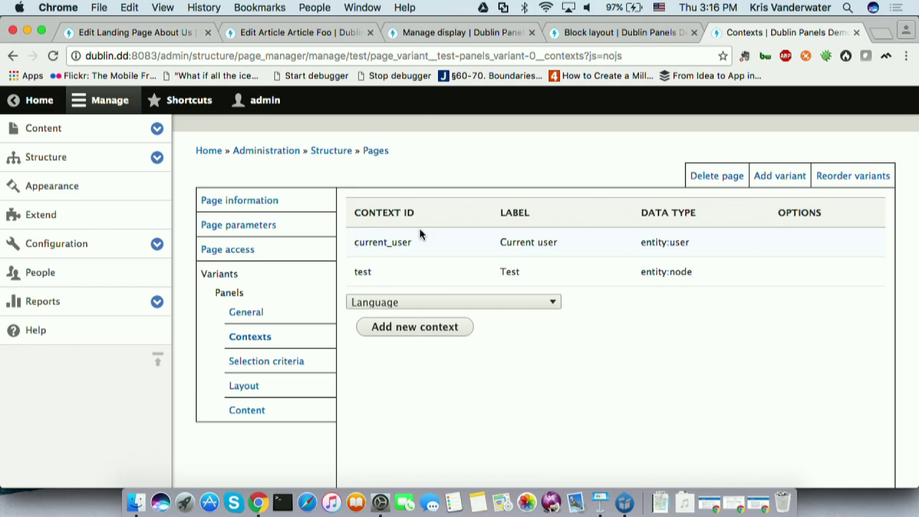
# Examine the current_user context's row and the data types available for a new context, keeping Language selected.
pyautogui.moveTo(355, 241); pyautogui.dragTo(708, 242)
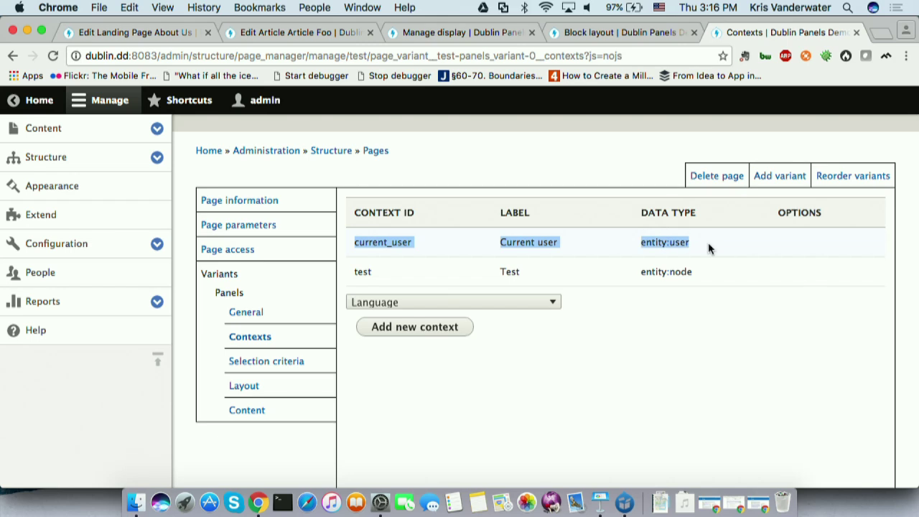
pyautogui.click(685, 241)
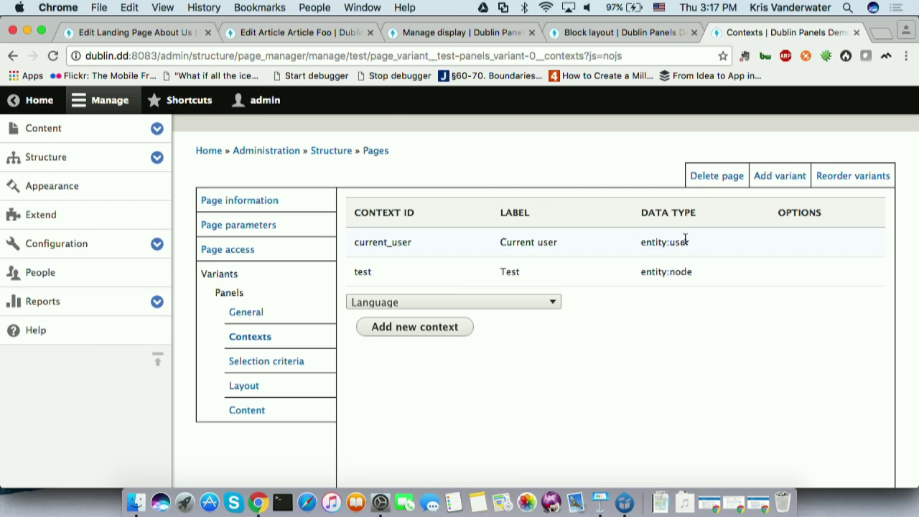
pyautogui.click(404, 302)
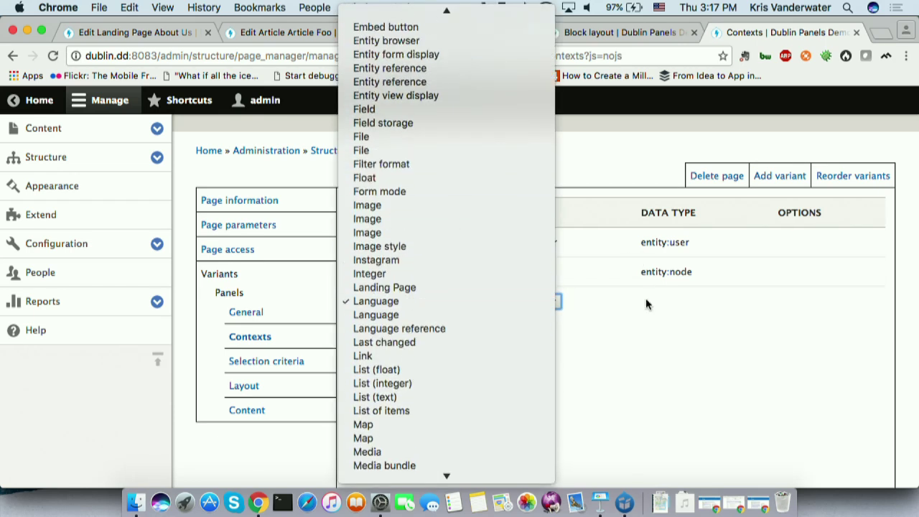
pyautogui.click(648, 327)
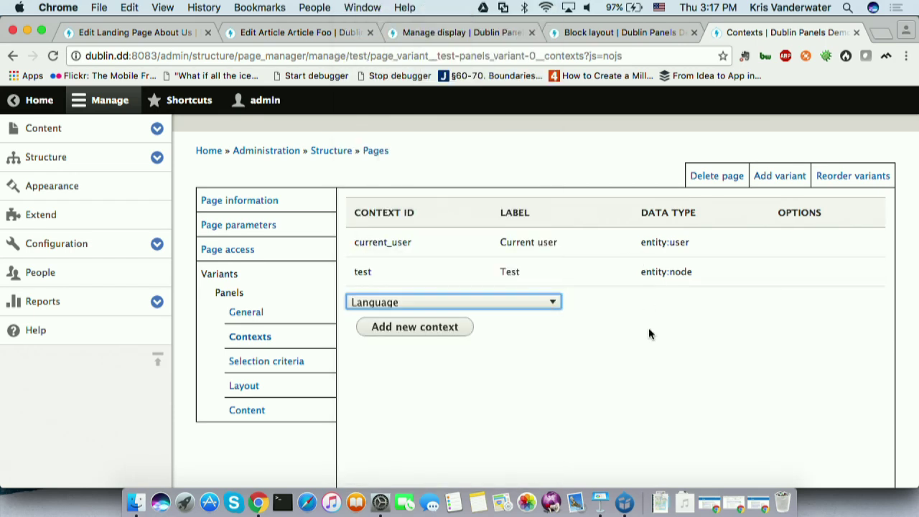